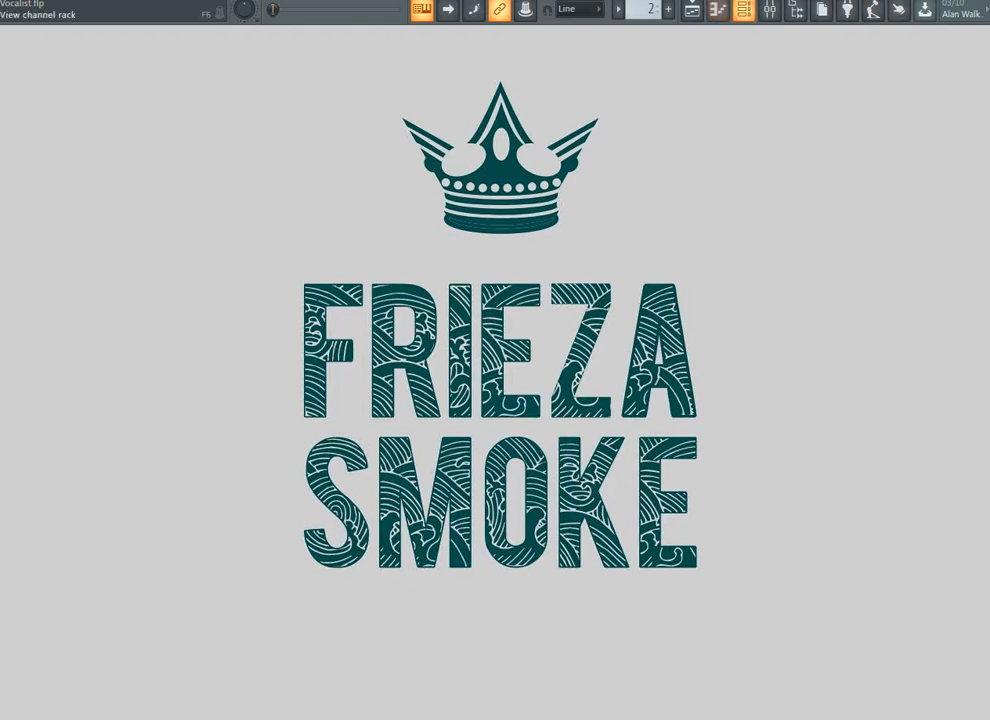
# - Open the Ample Guitar G II notes of Pattern 2 in the piano roll and play them through
pyautogui.click(743, 9)
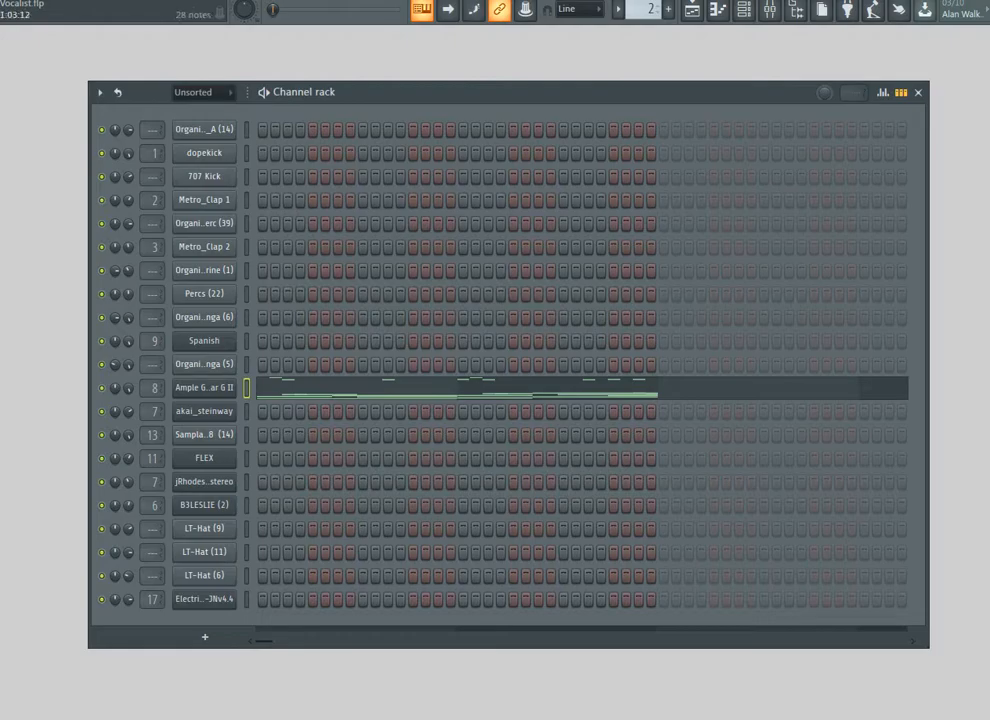
pyautogui.click(273, 388)
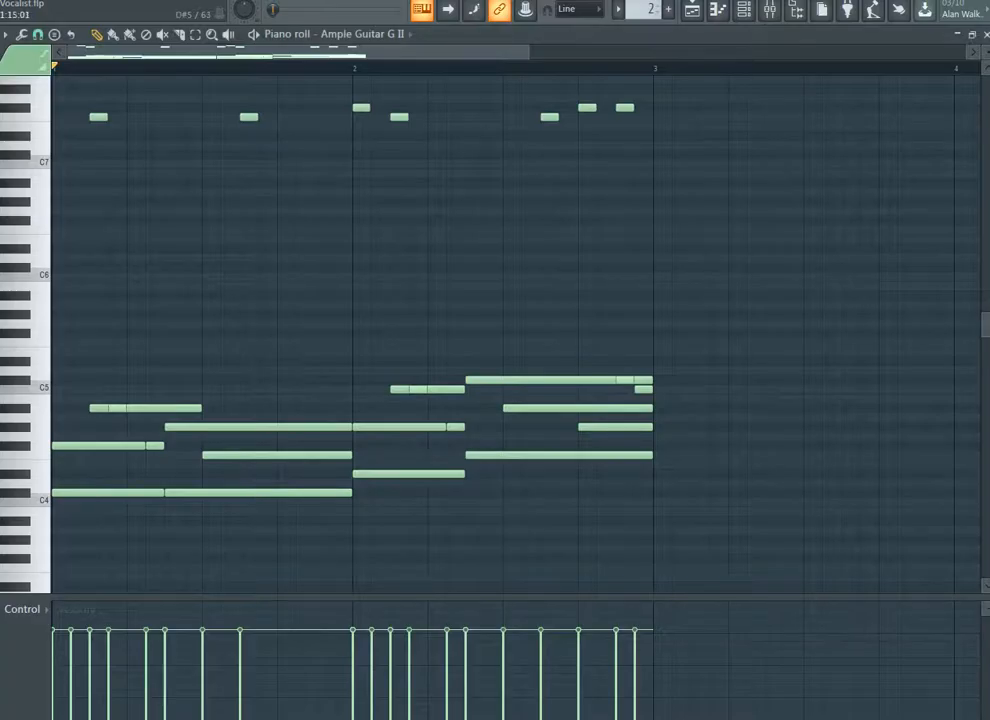
pyautogui.scroll(2, 510, 250)
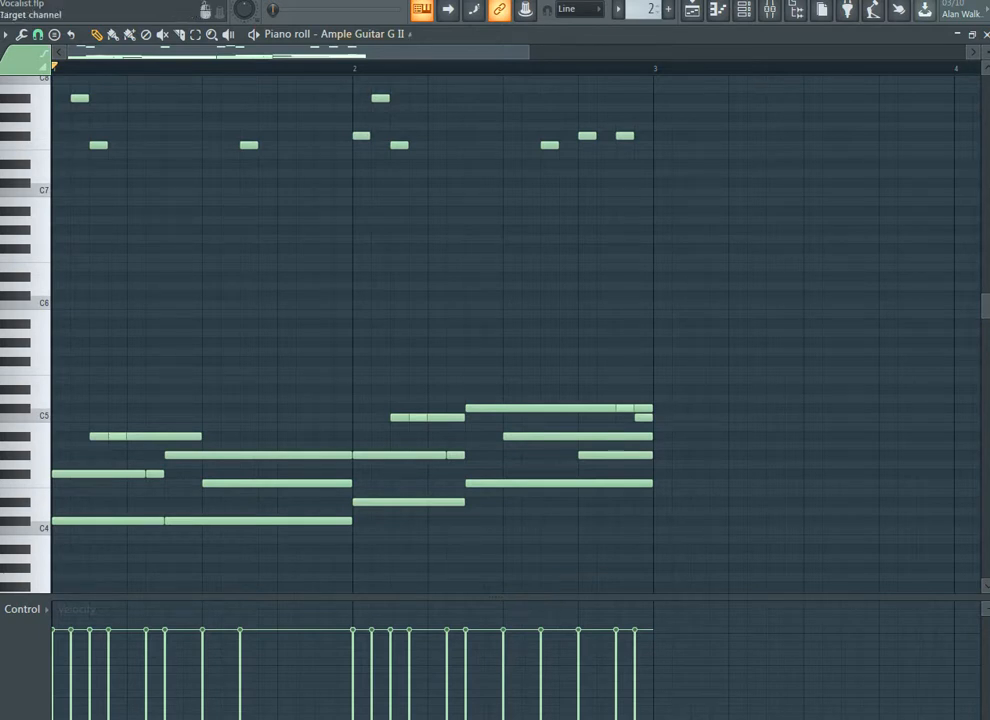
pyautogui.press('space')
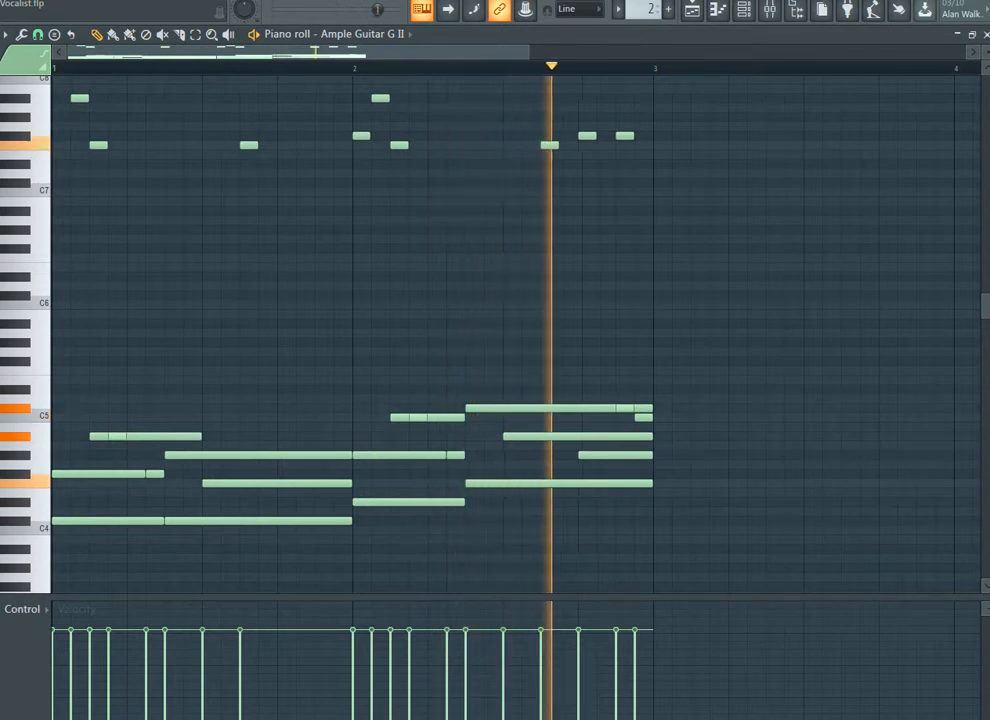
pyautogui.press('space')
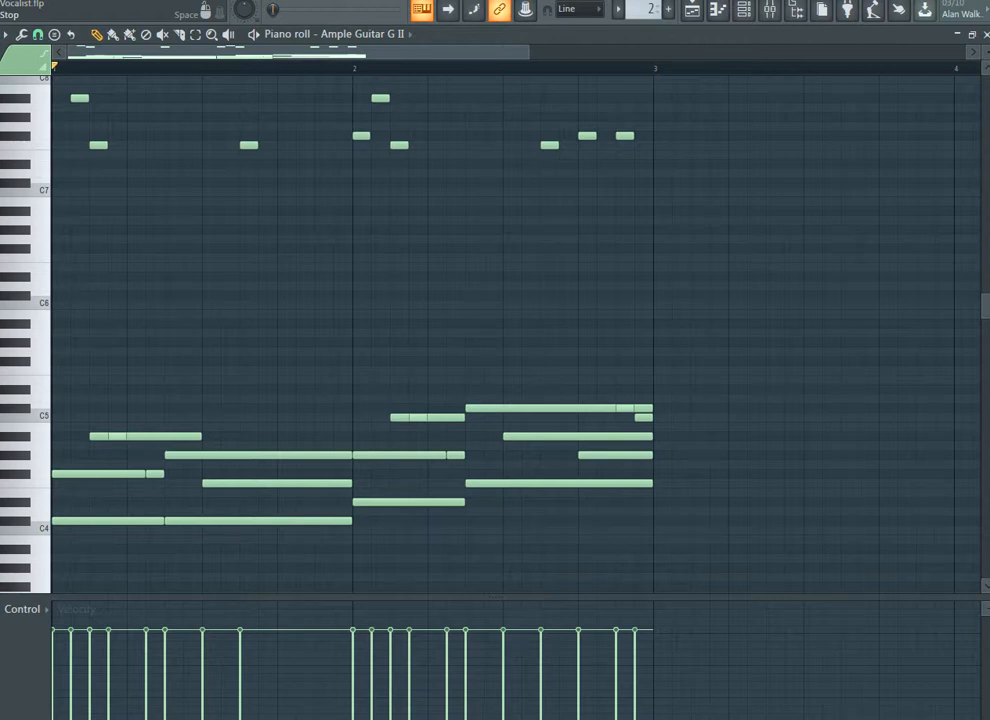
# - Try starting the A#4 notes at the beginning of bar 1, audition the change, and return them to their original position for comparison
pyautogui.moveTo(166, 436); pyautogui.dragTo(130, 434)
pyautogui.press('space')
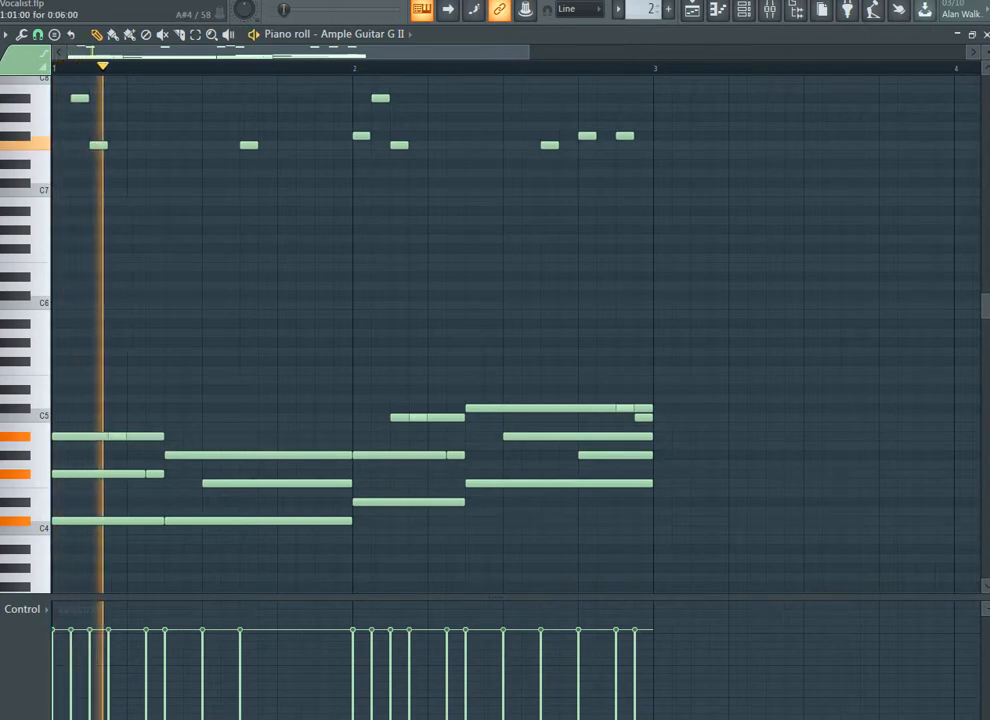
pyautogui.press('space')
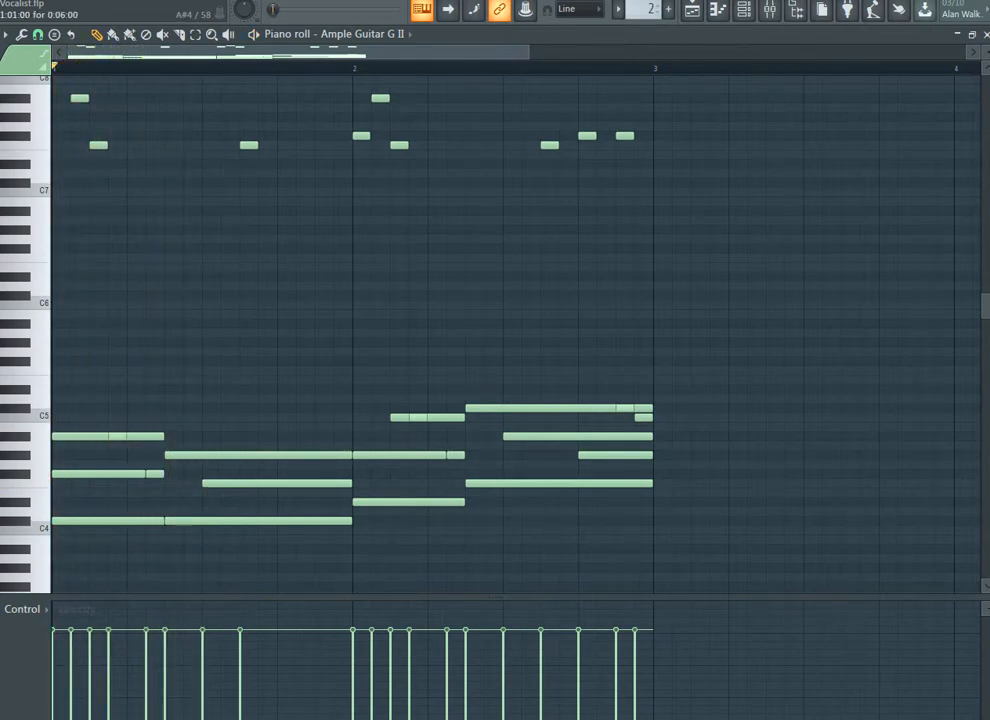
pyautogui.moveTo(130, 436); pyautogui.dragTo(168, 436)
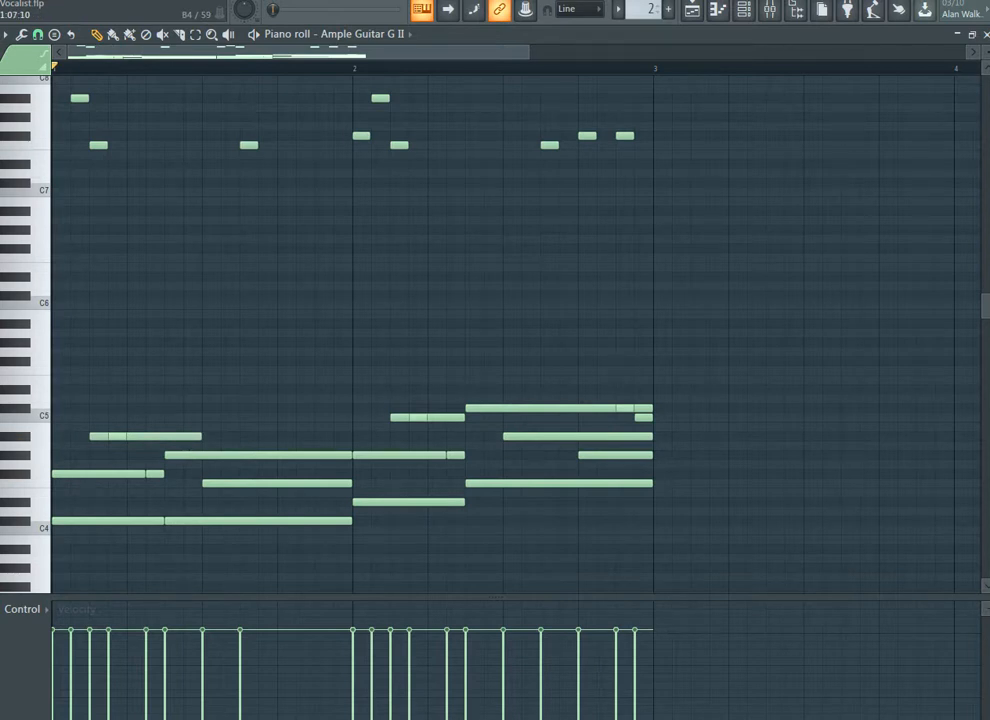
pyautogui.press('space')
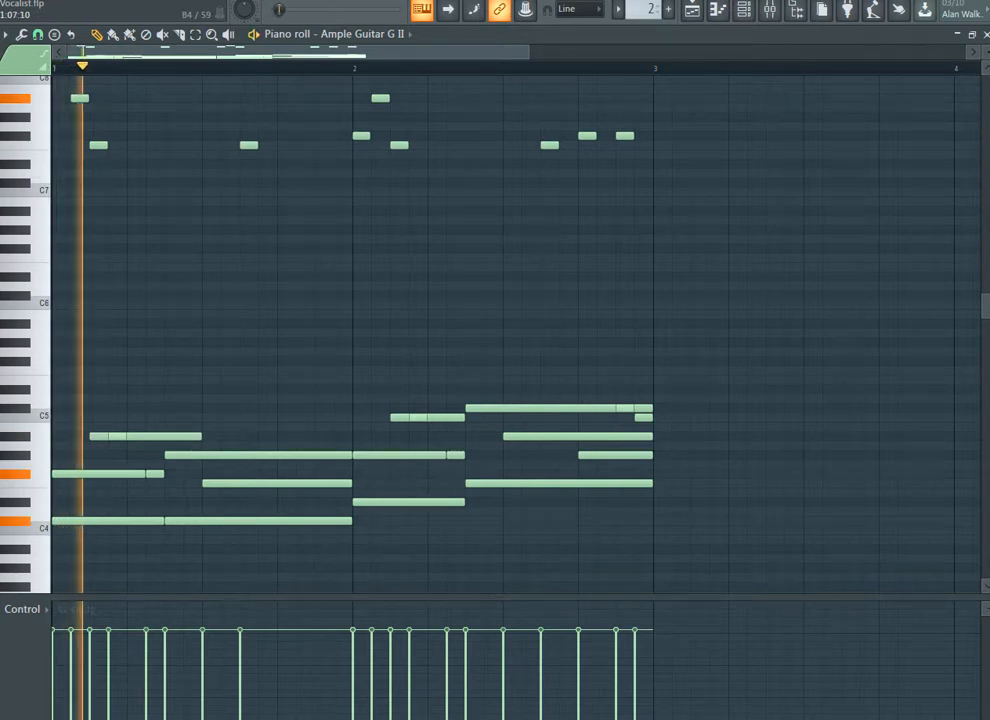
pyautogui.press('space')
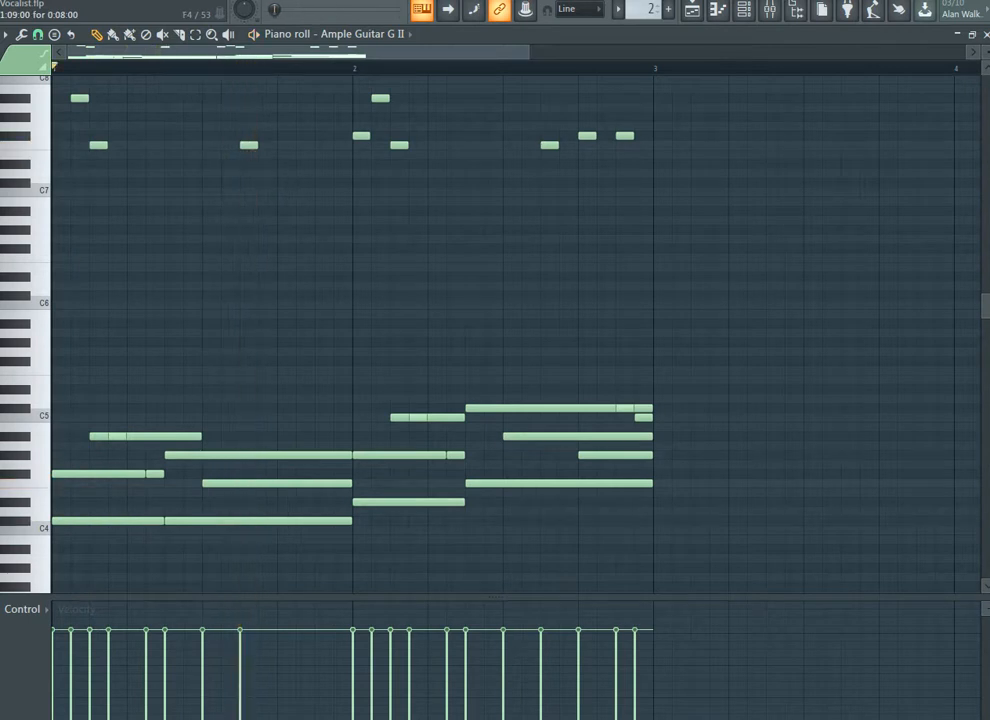
# - Try moving the F4 note in bar 1 earlier to align with the second chord, audition it, and undo the move
pyautogui.moveTo(277, 483); pyautogui.dragTo(240, 483)
pyautogui.press('space')
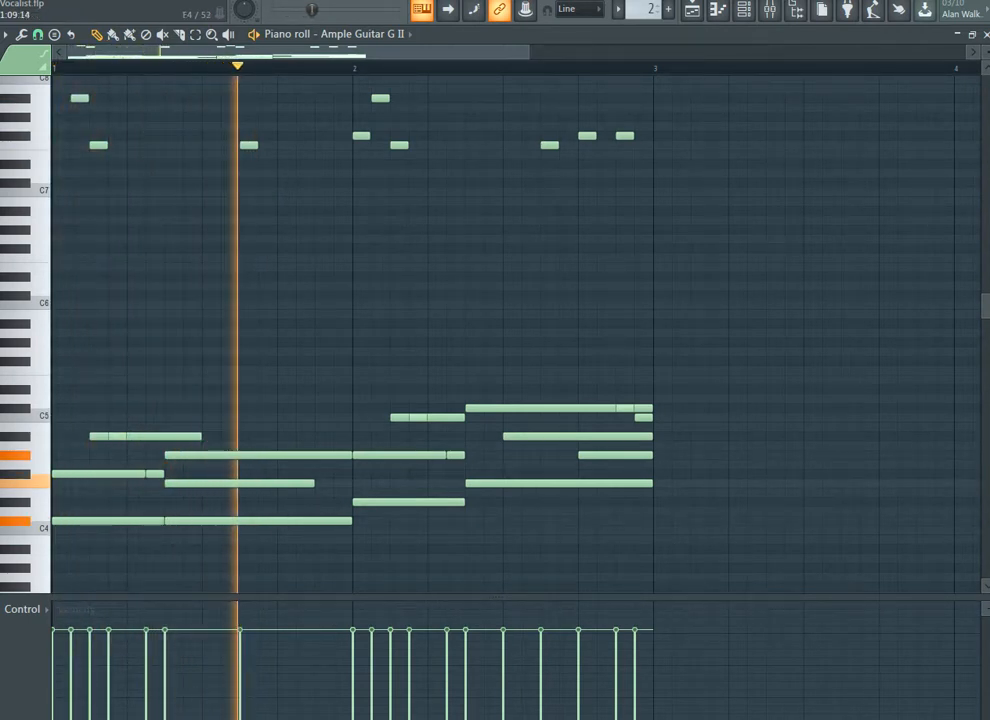
pyautogui.press('space')
pyautogui.press('space')
pyautogui.hotkey('ctrl', 'z')
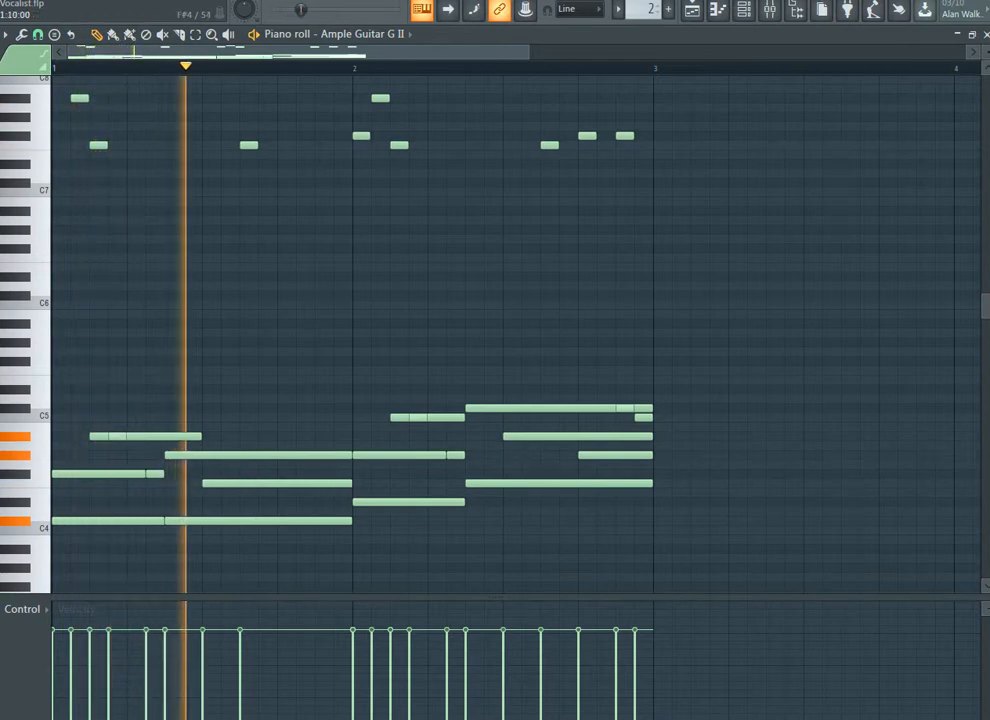
pyautogui.press('space')
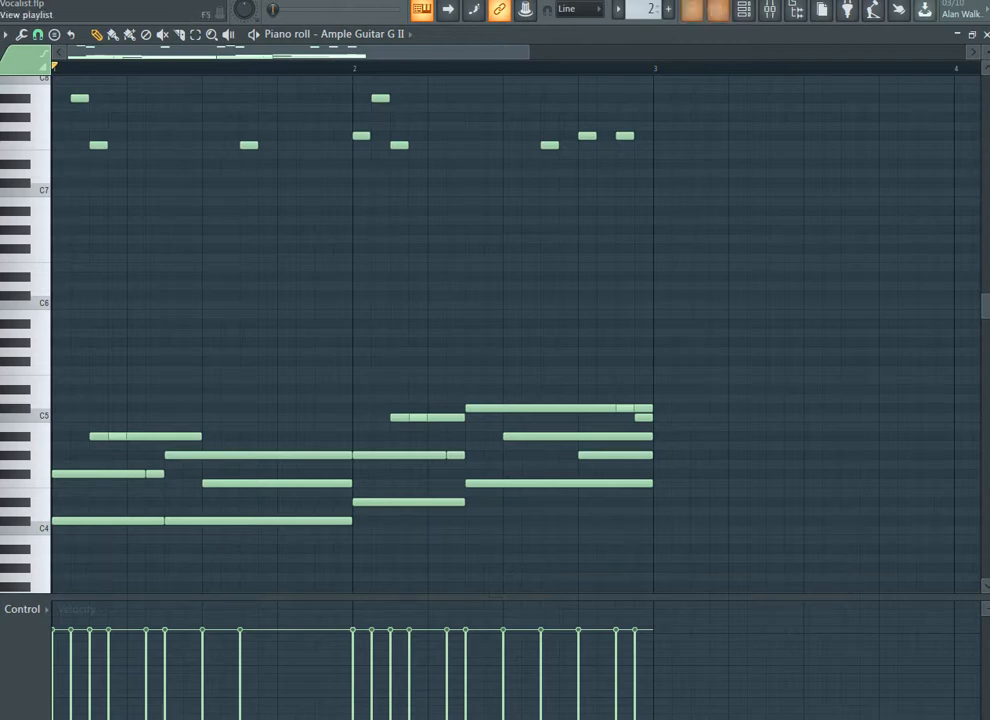
# - In the playlist, solo Track 1, re-enable Tracks 11 and 2, and play the arrangement
pyautogui.press('F5')
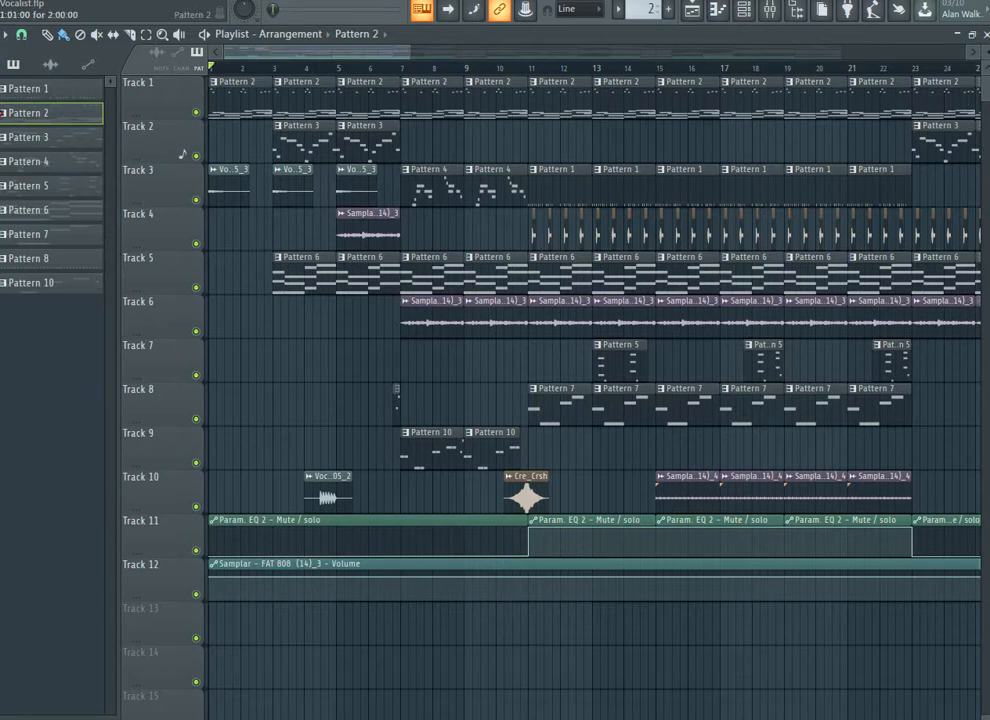
pyautogui.press('space')
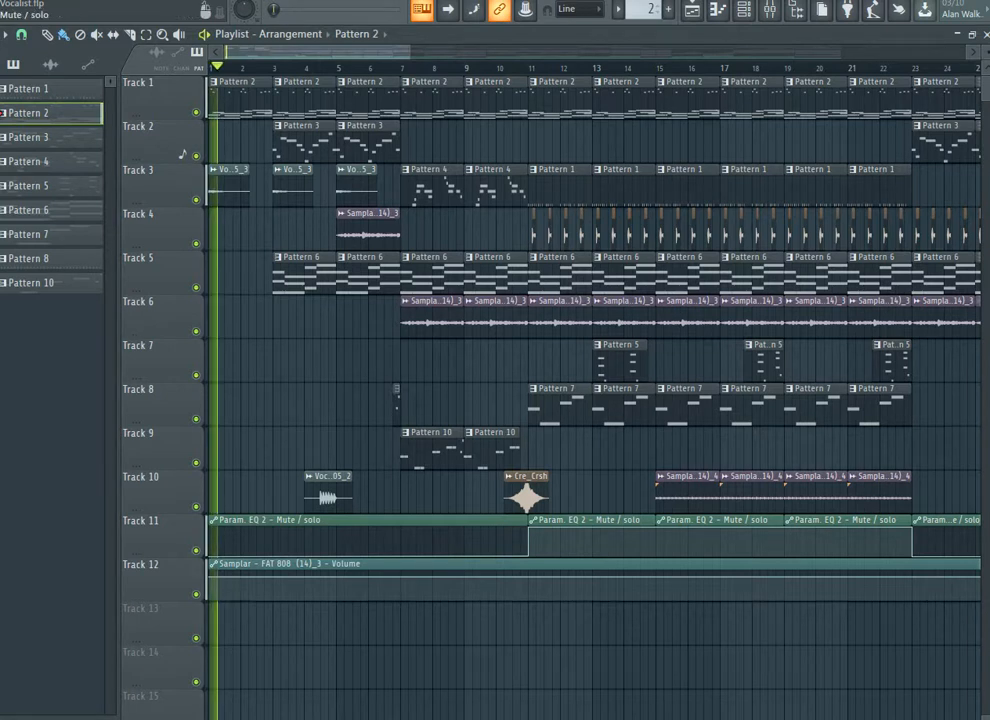
pyautogui.rightClick(196, 112)
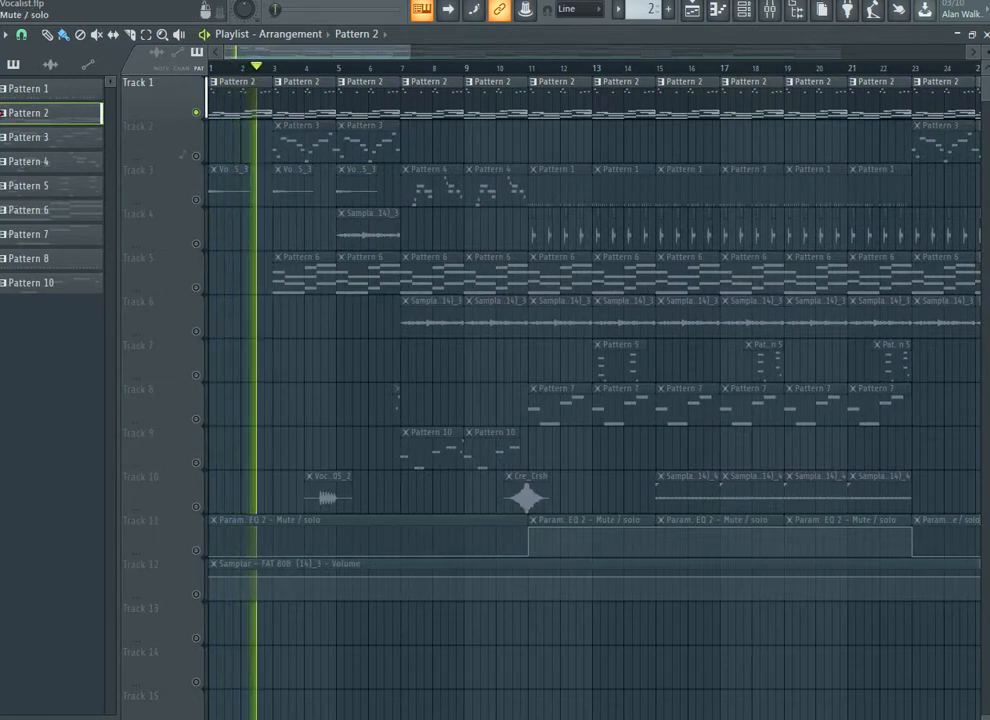
pyautogui.click(196, 551)
pyautogui.click(196, 155)
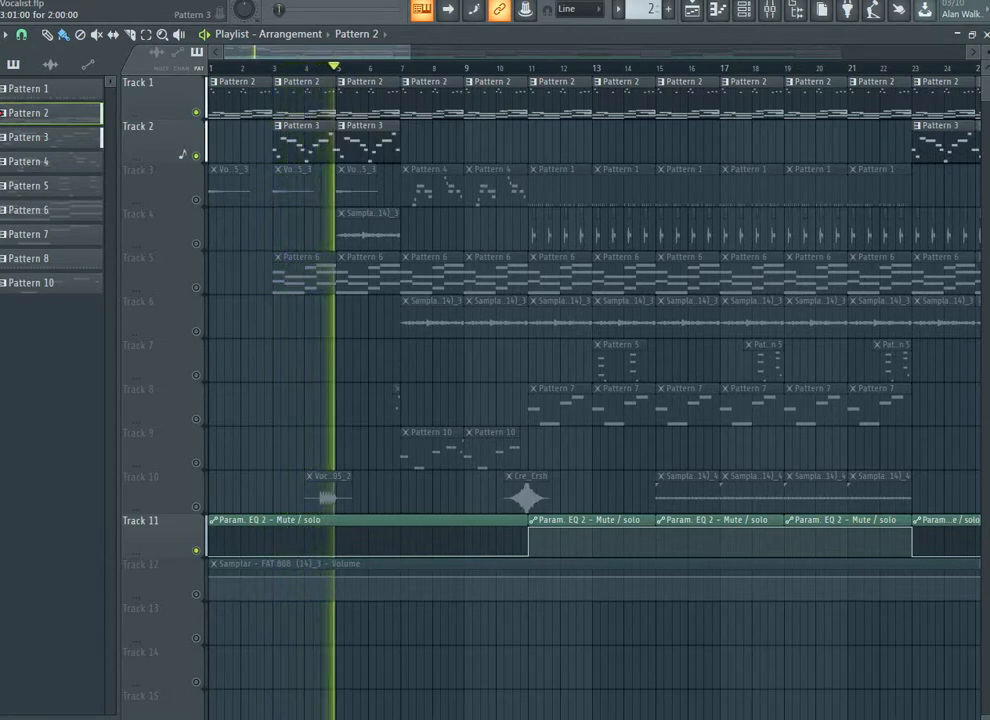
pyautogui.press('space')
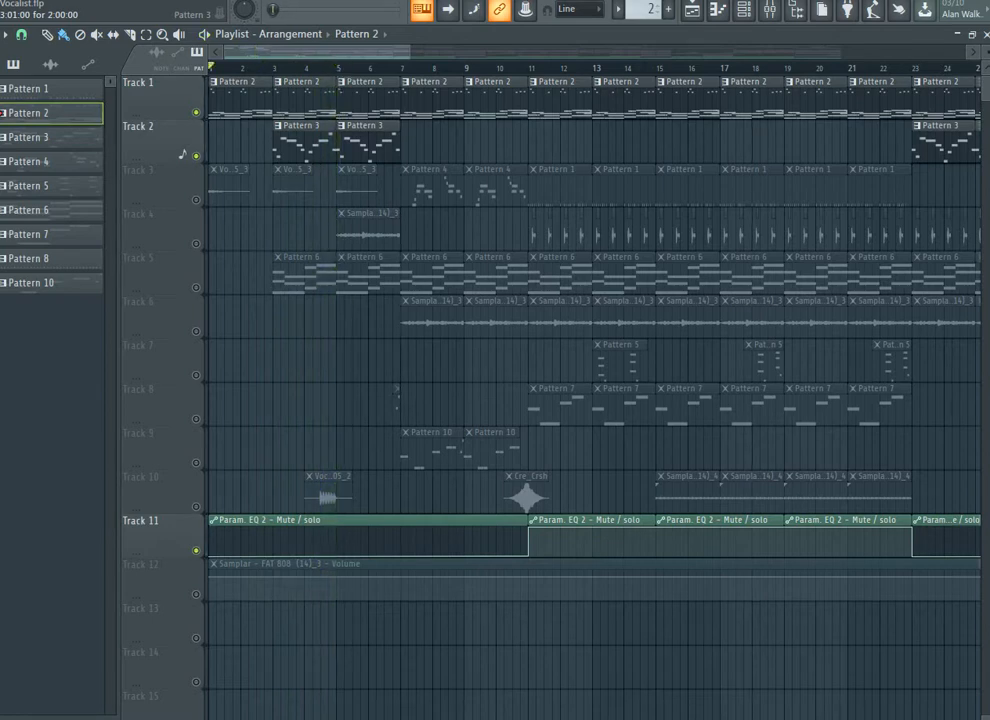
# - Select Pattern 3 and audition its Spanish channel by playing a few notes from the channel rack
pyautogui.click(304, 143)
pyautogui.click(743, 10)
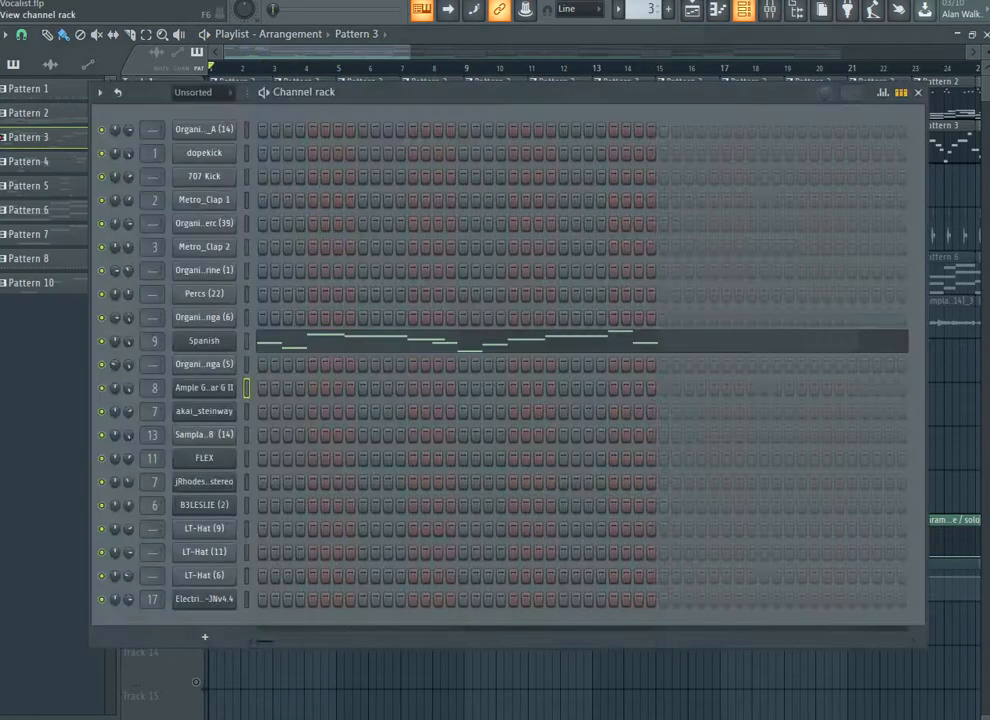
pyautogui.click(246, 341)
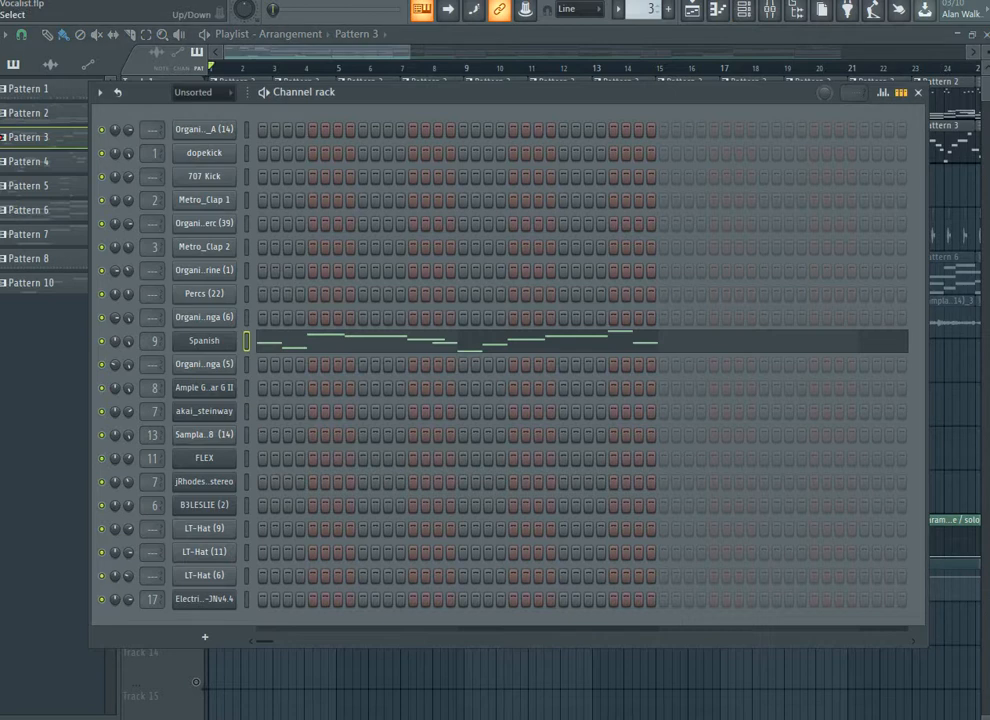
pyautogui.press('i')
pyautogui.press('y')
pyautogui.press('y')
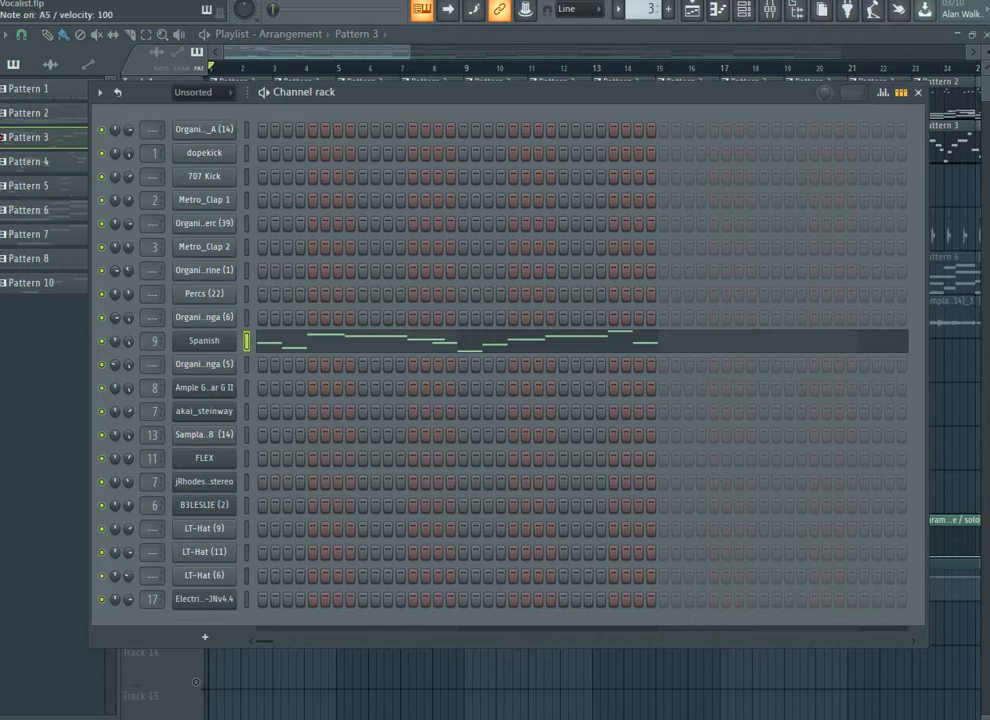
pyautogui.press('r')
pyautogui.press('t')
pyautogui.press('y')
# - Open the Spanish channel's melody in the piano roll and play it through
pyautogui.press('F7')
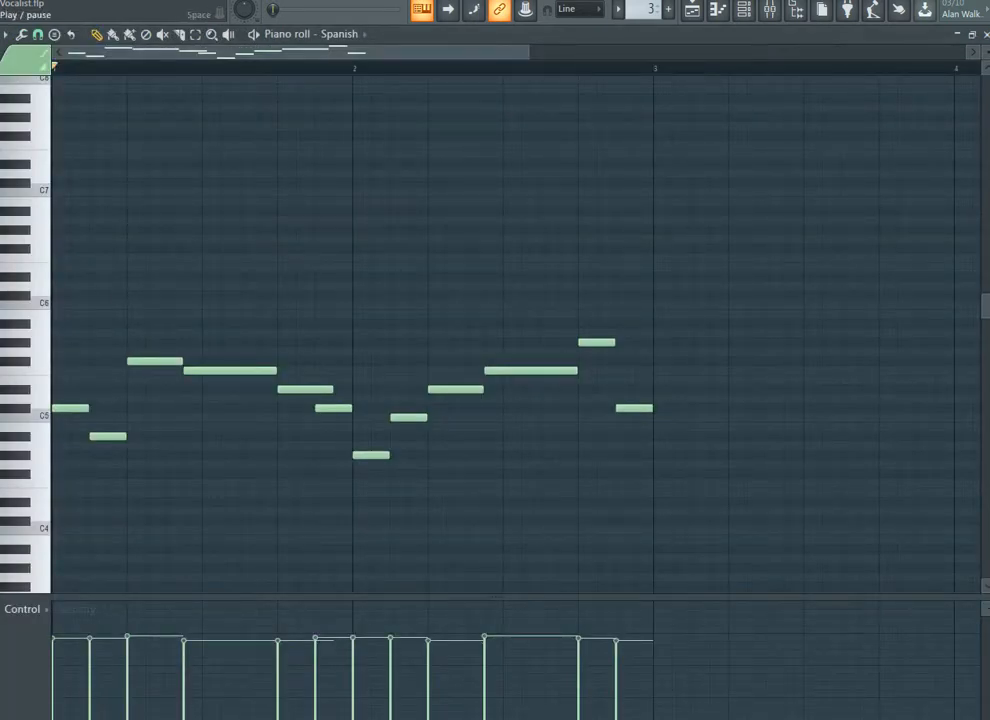
pyautogui.press('space')
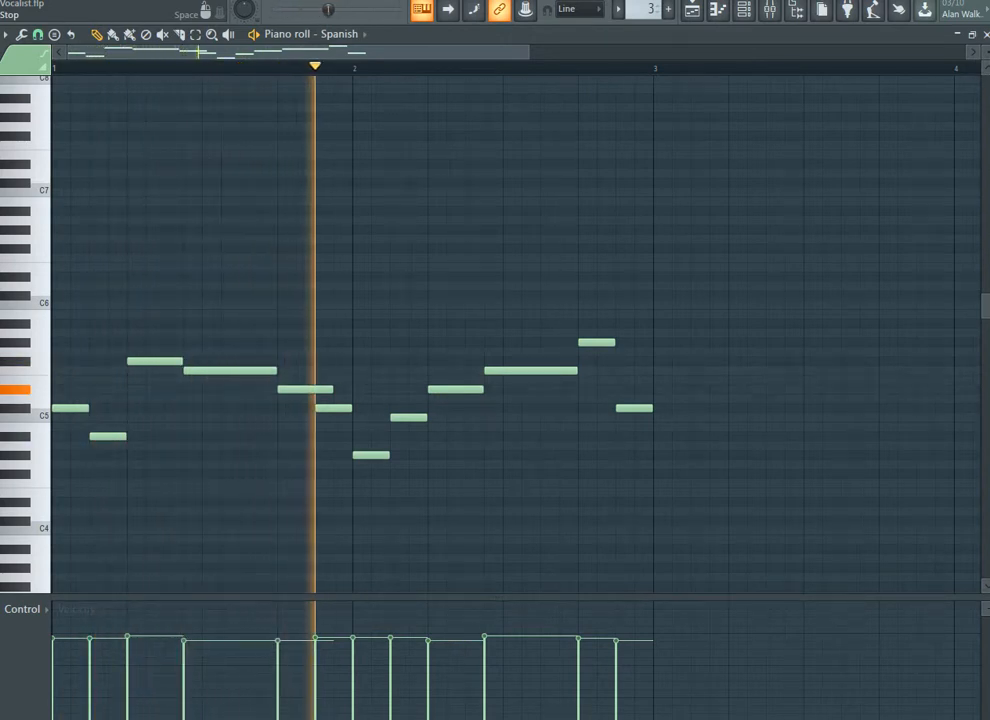
pyautogui.press('space')
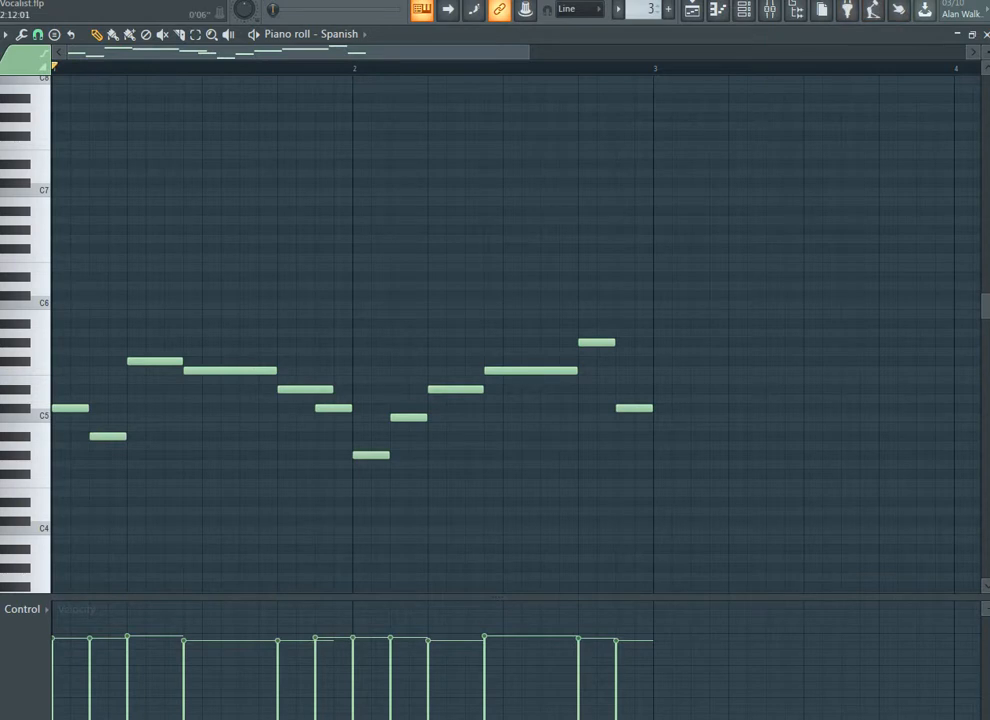
# - Return to the playlist and play the arrangement from bar 3 to hear the guitar and Spanish melody together
pyautogui.press('F5')
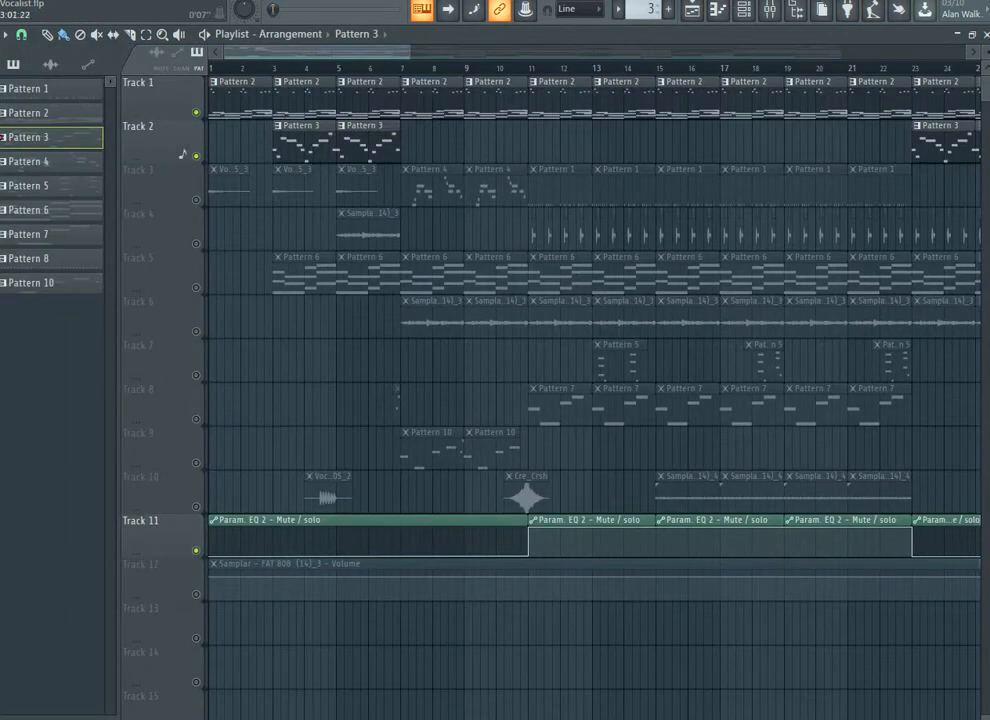
pyautogui.click(274, 67)
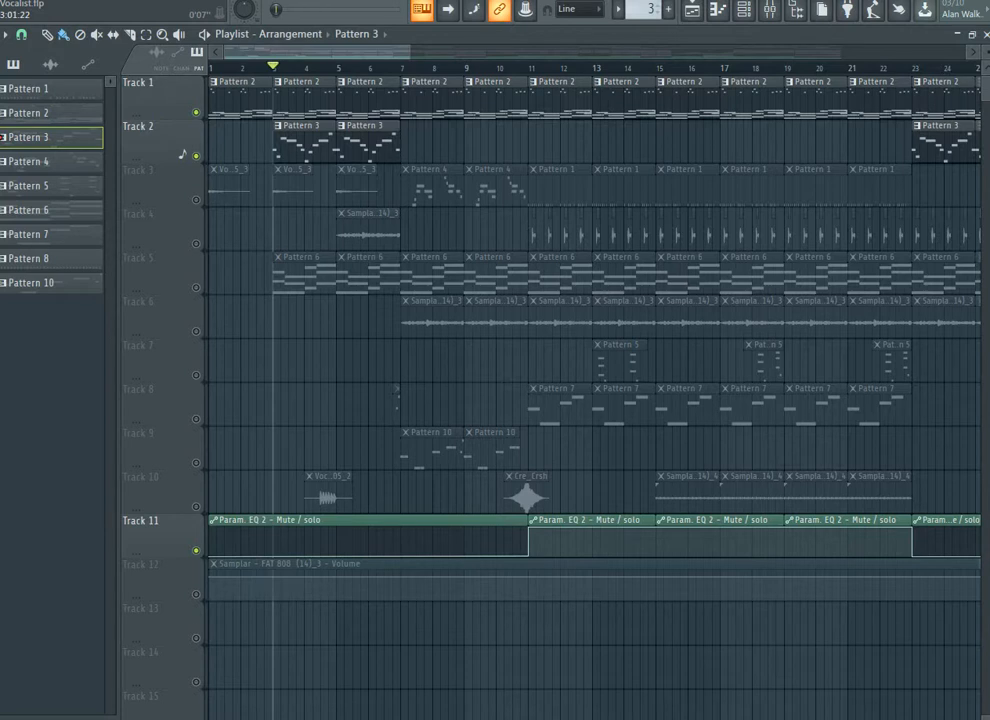
pyautogui.press('space')
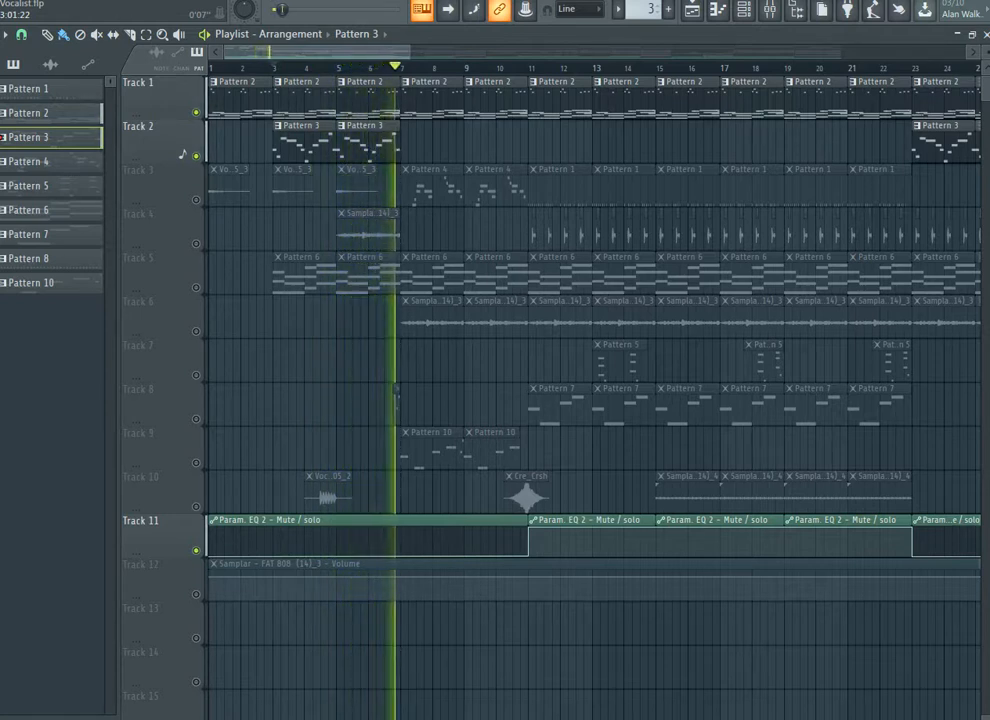
pyautogui.press('space')
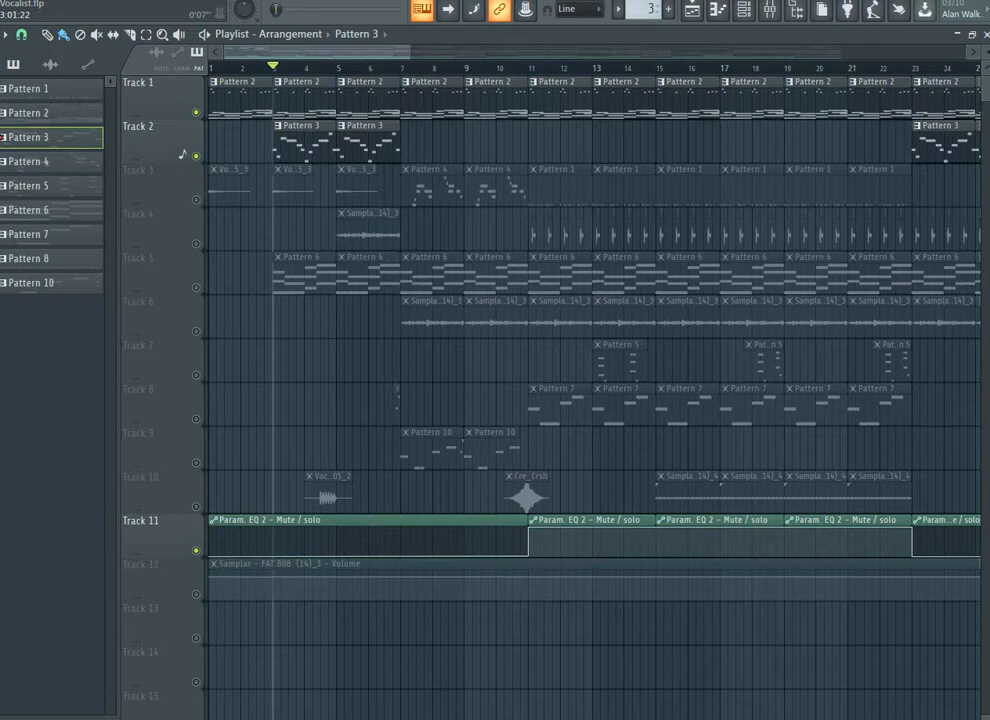
# - Select Pattern 6, unmute Track 5, and audition the akai_steinway and jRhodes channels in the channel rack
pyautogui.click(291, 275)
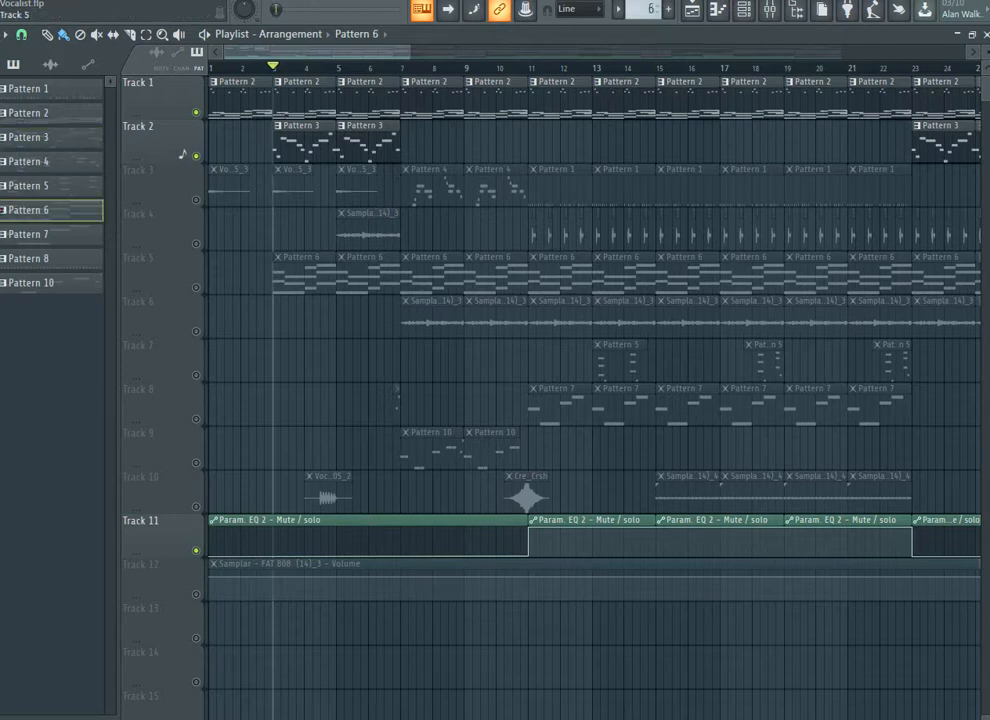
pyautogui.click(196, 287)
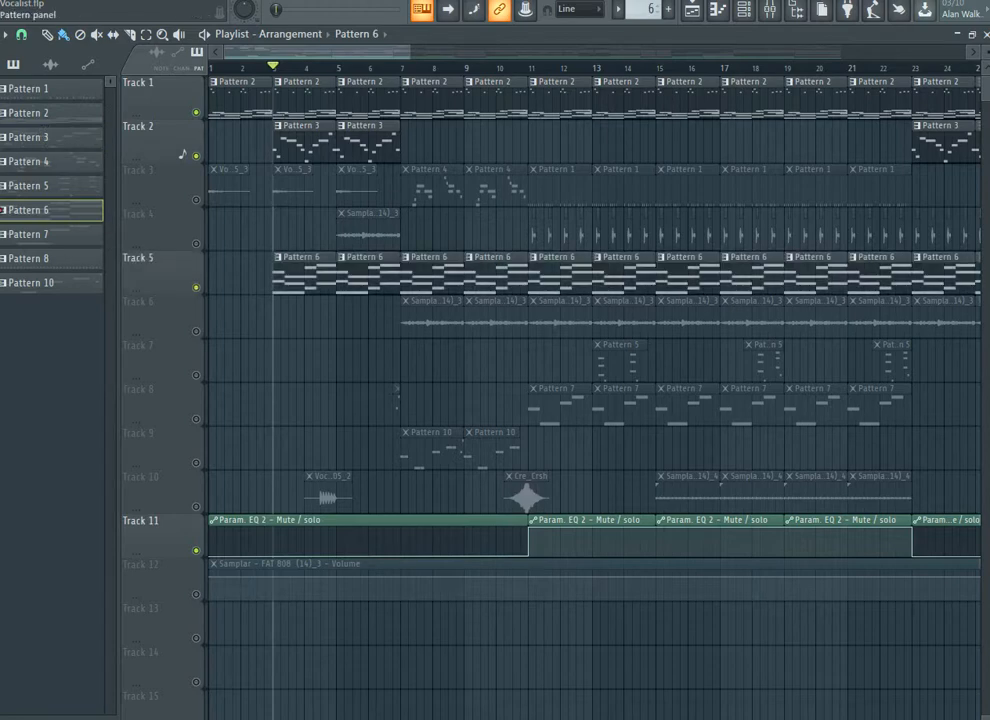
pyautogui.click(718, 10)
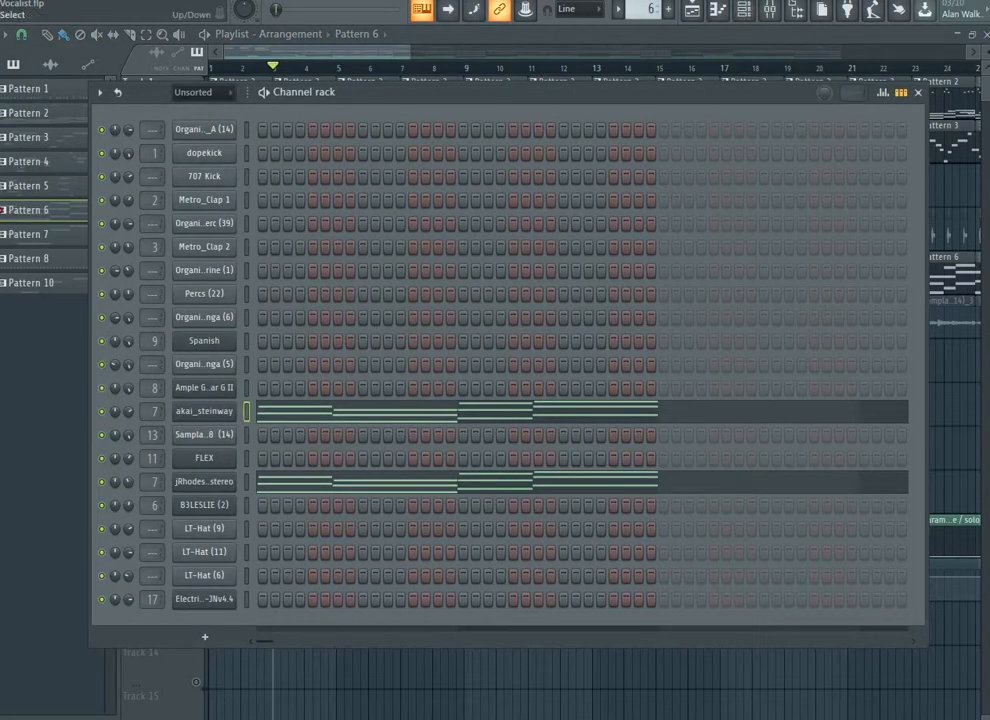
pyautogui.press('n')
pyautogui.press('m')
pyautogui.click(247, 482)
pyautogui.press('n')
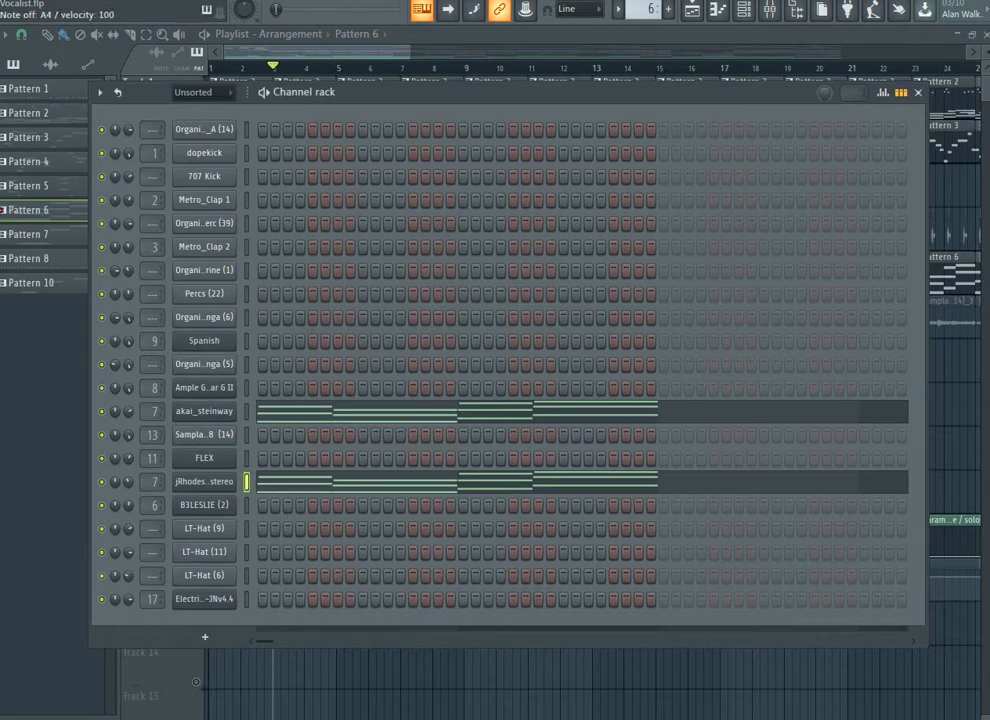
# - Open the akai_steinway chords of Pattern 6 in the piano roll and play them through
pyautogui.click(315, 411)
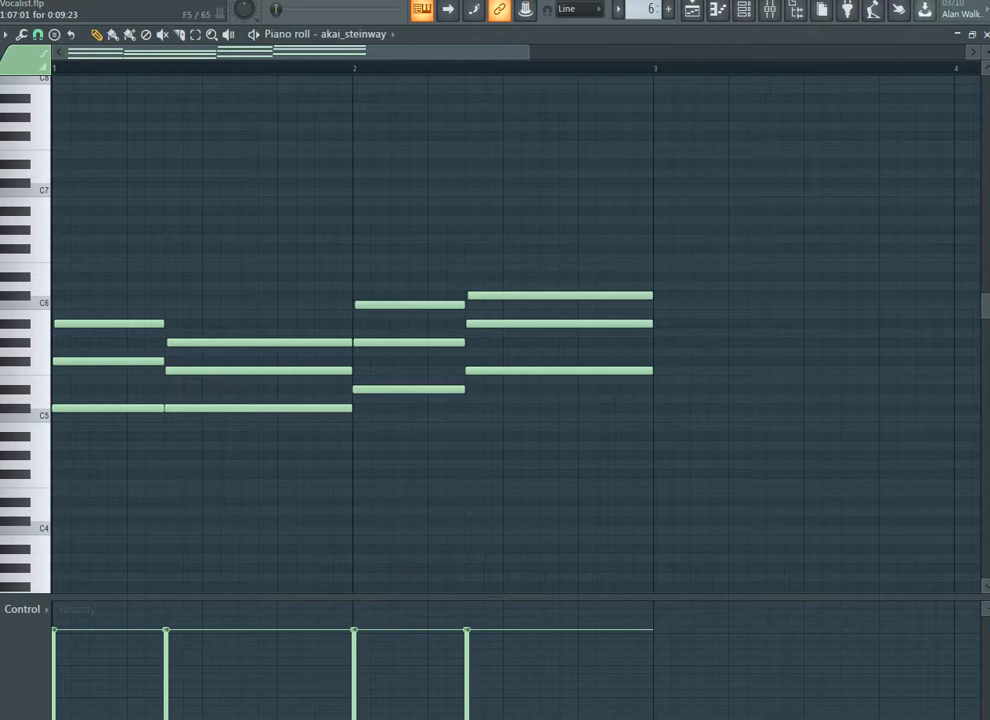
pyautogui.press('space')
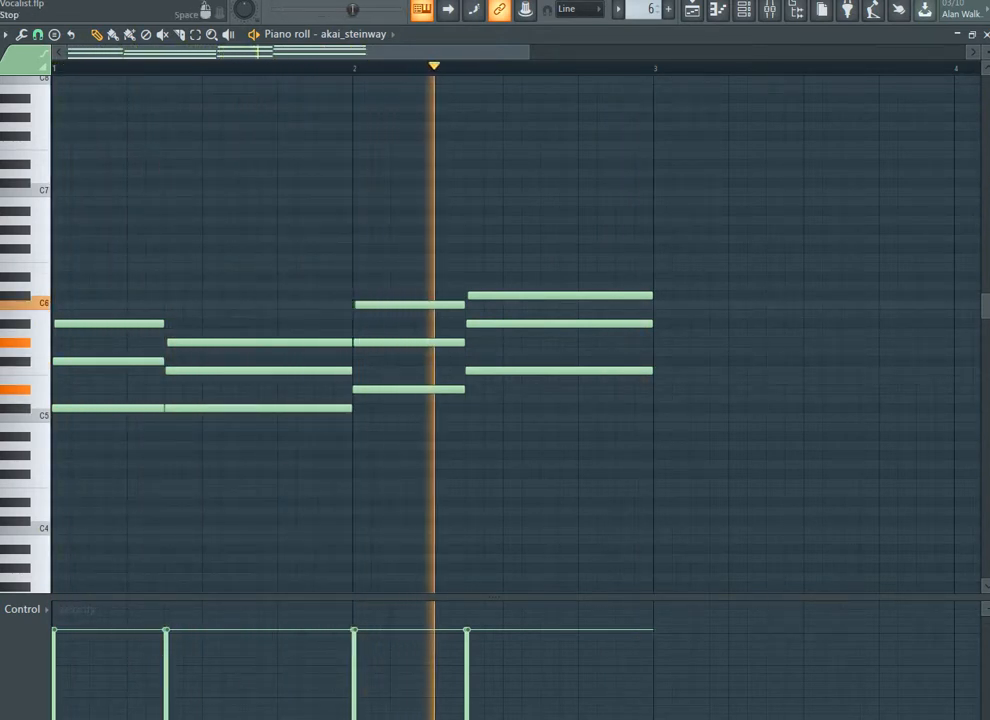
pyautogui.press('space')
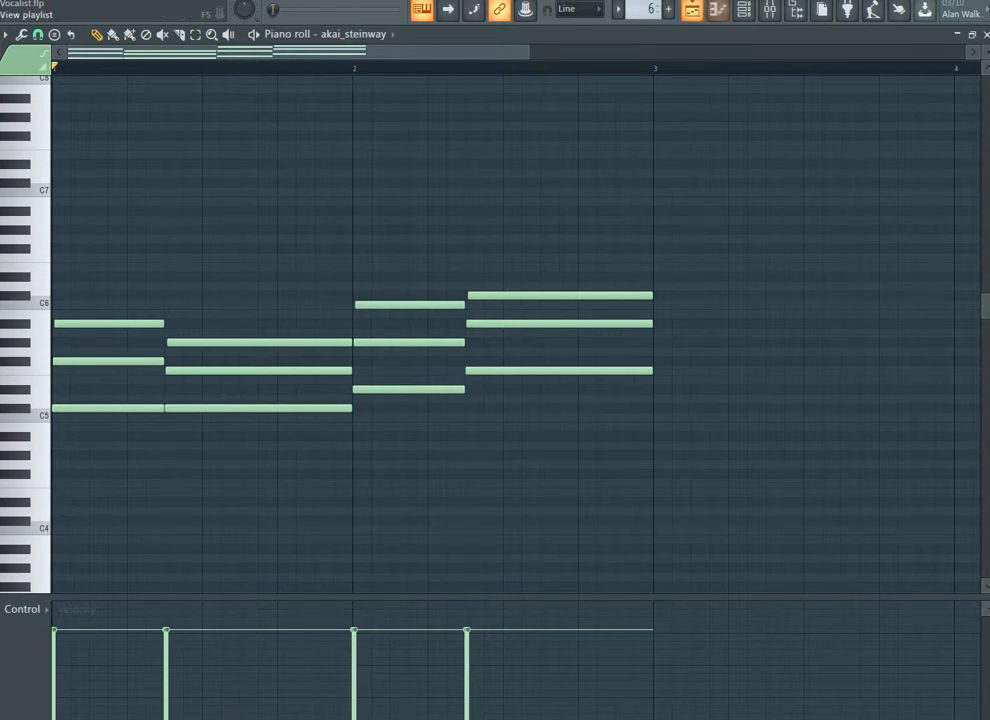
# - Return to the playlist and play the arrangement from bar 3 to hear the Pattern 6 chords with the other tracks
pyautogui.click(692, 10)
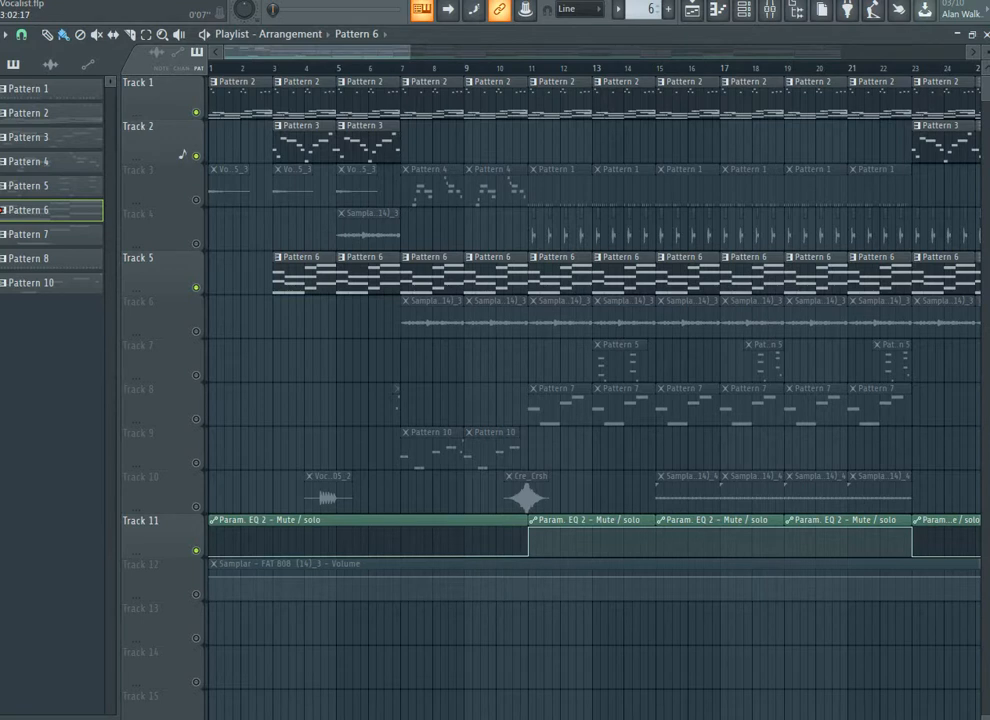
pyautogui.click(274, 67)
pyautogui.press('space')
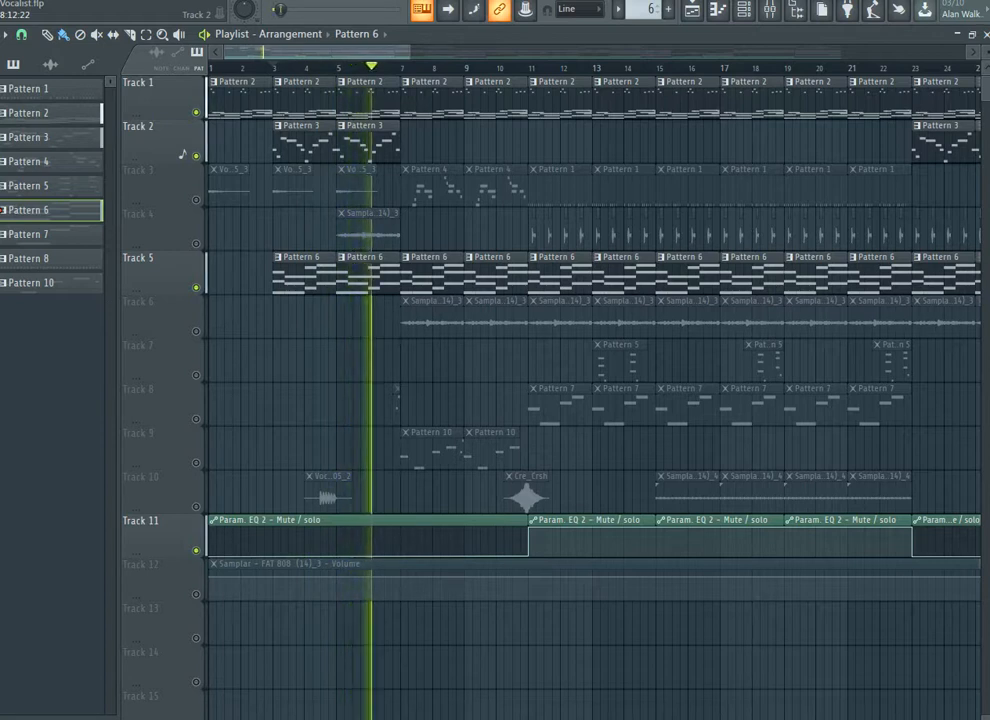
pyautogui.press('space')
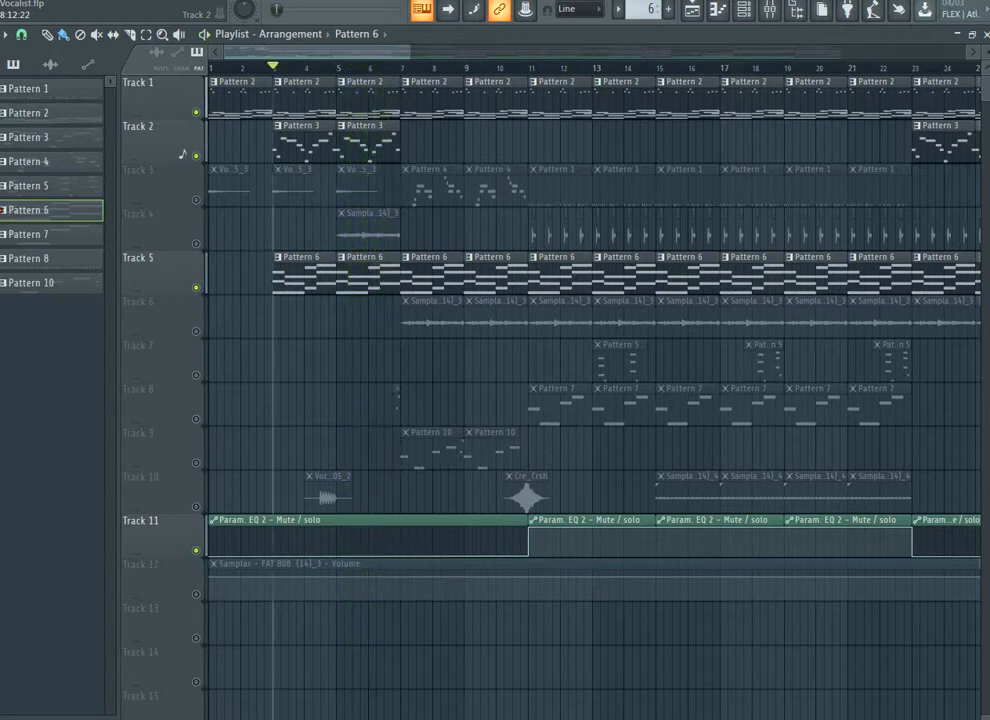
# - Unmute Track 10, select its Vocalist audio clip near bar 4, and play the arrangement from bar 3
pyautogui.click(196, 506)
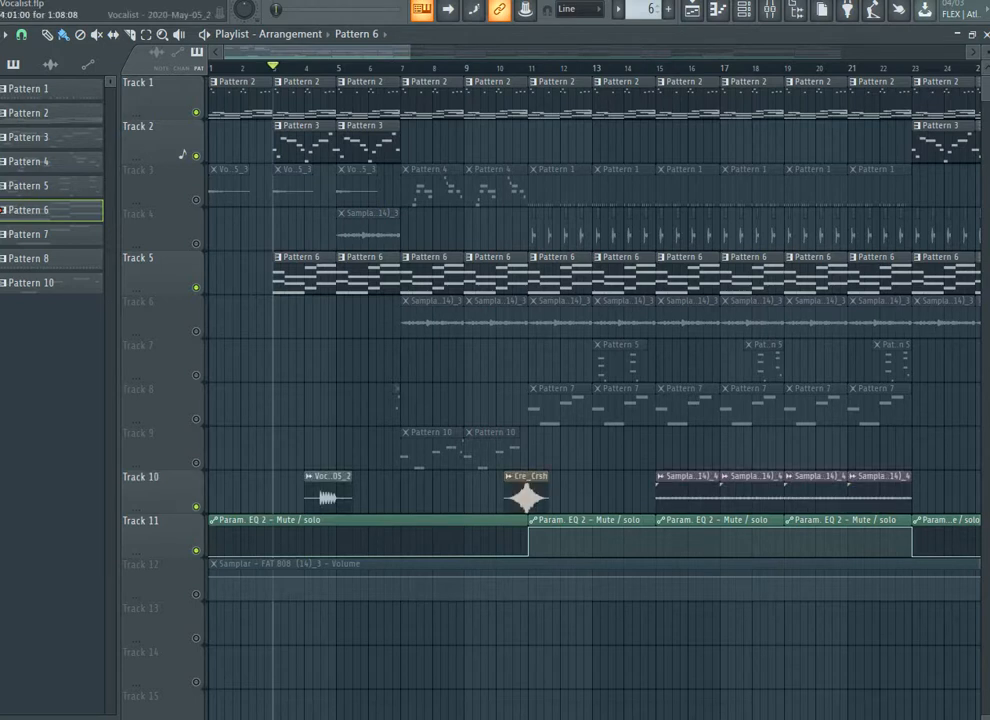
pyautogui.click(328, 492)
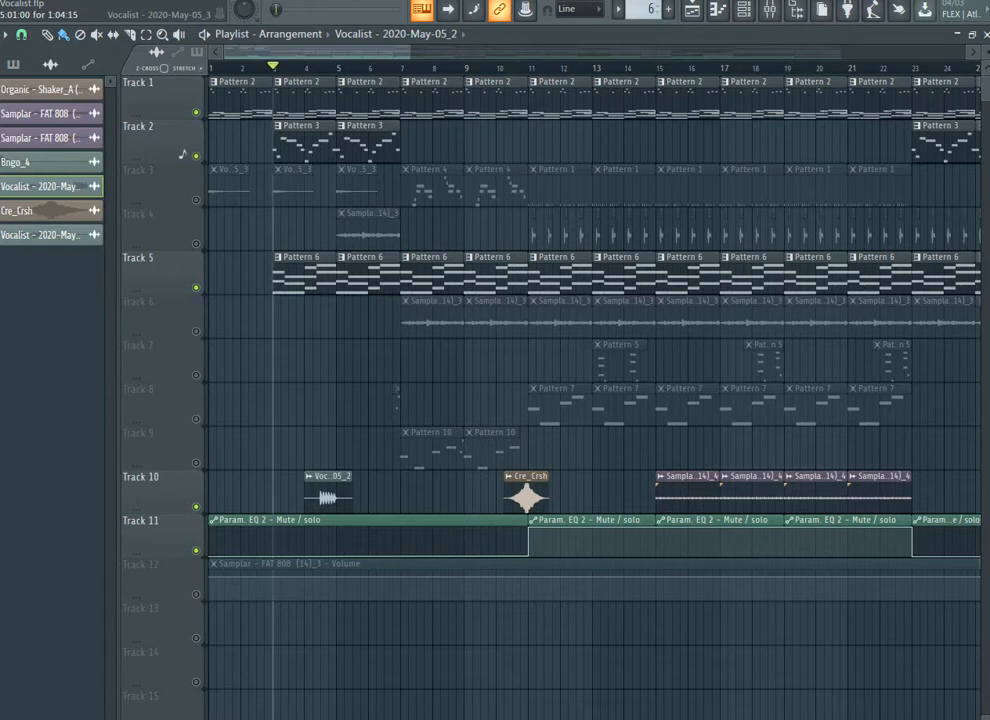
pyautogui.press('space')
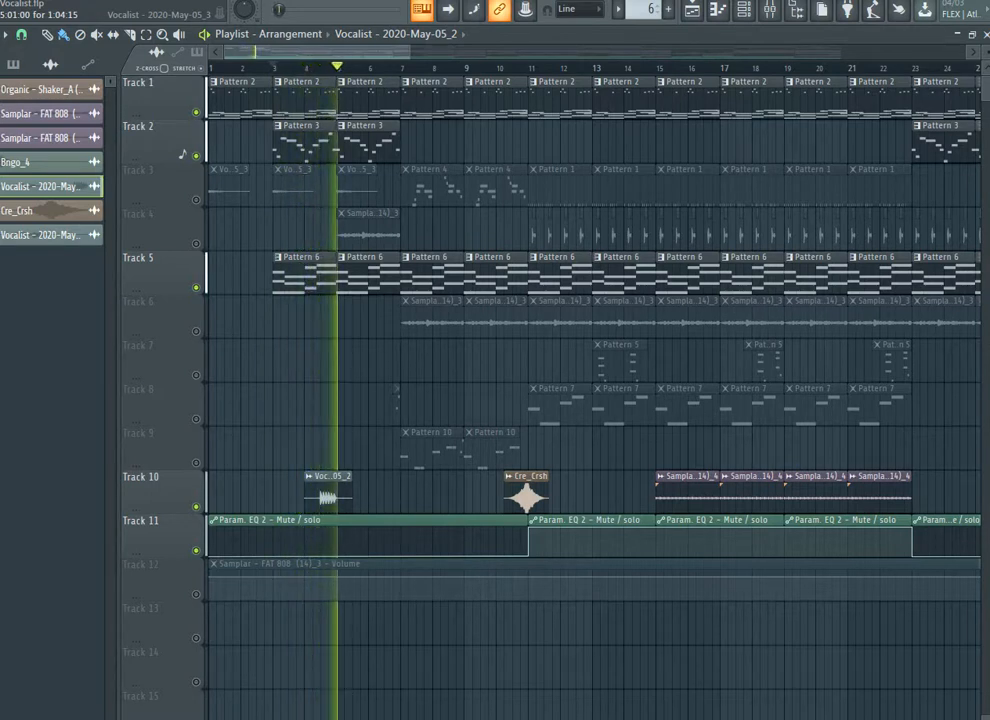
pyautogui.press('space')
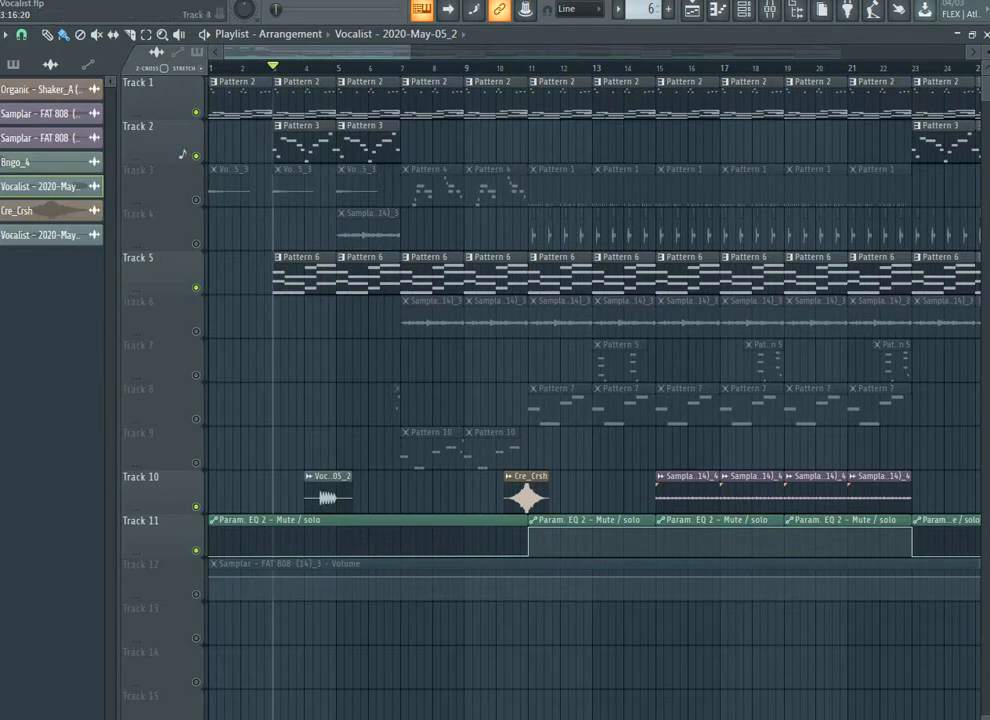
# - Unmute Track 4, move the playhead to bar 5, then solo the track and listen to its sample clip
pyautogui.click(196, 244)
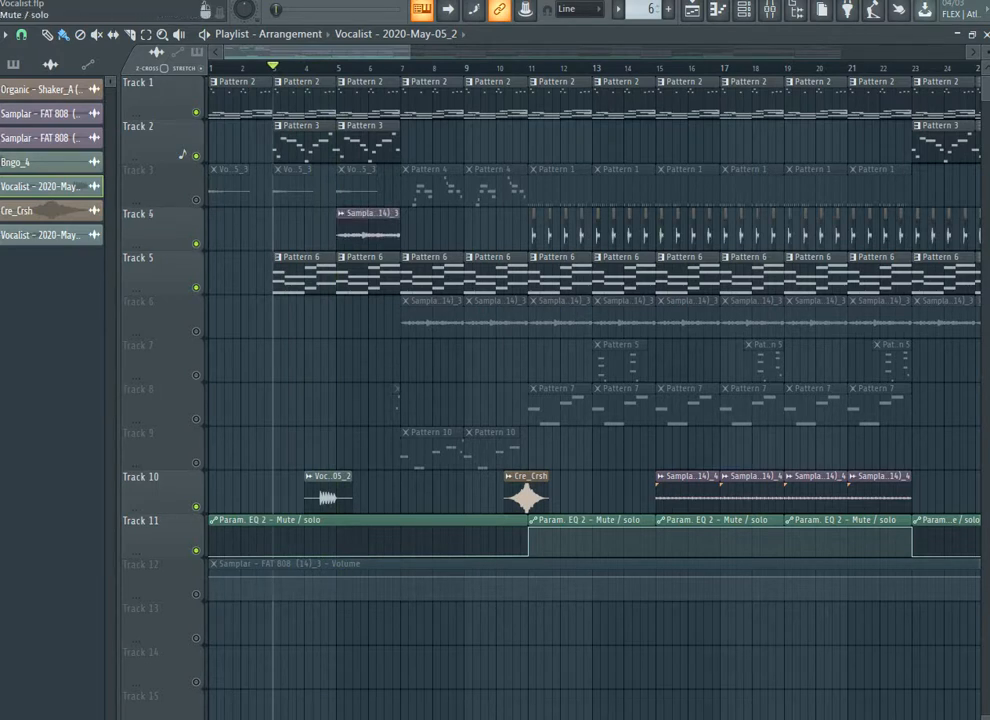
pyautogui.click(331, 67)
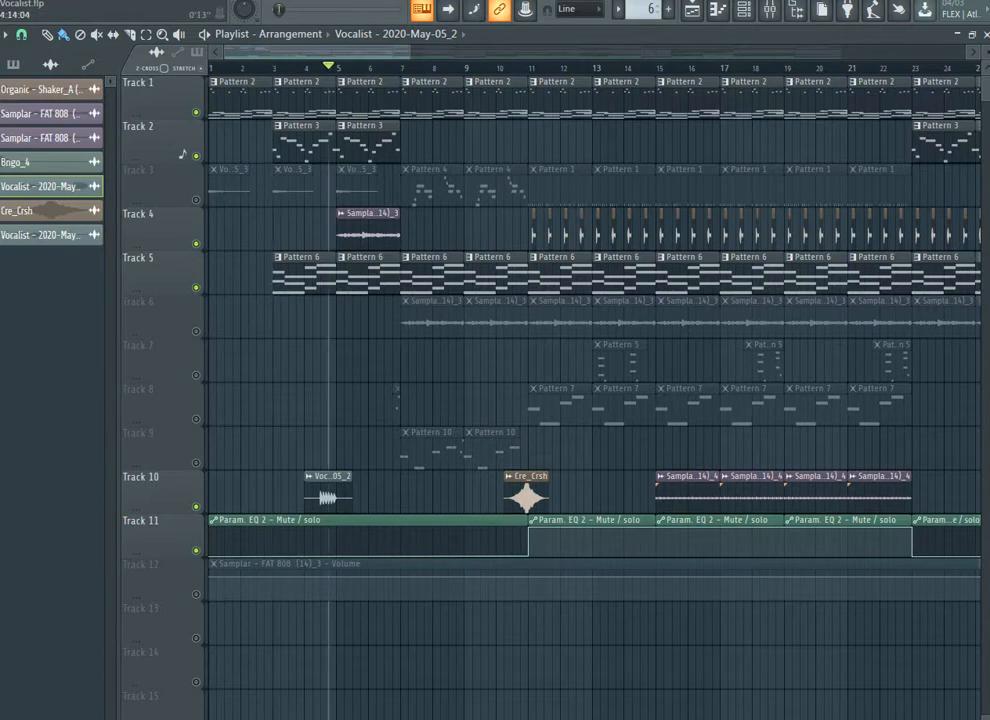
pyautogui.click(336, 67)
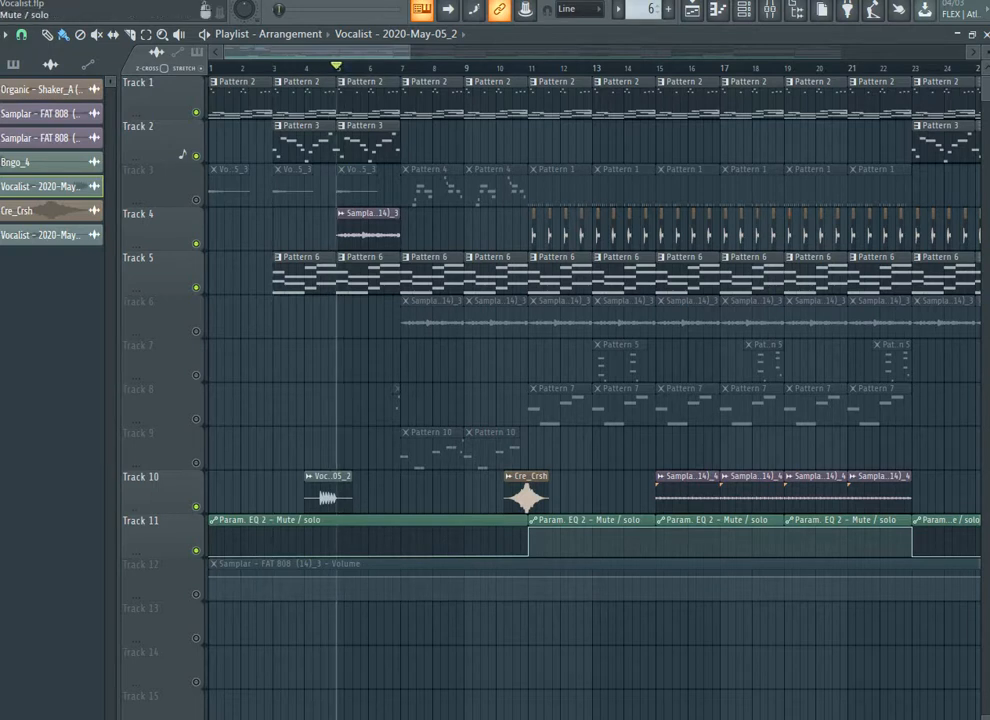
pyautogui.rightClick(196, 244)
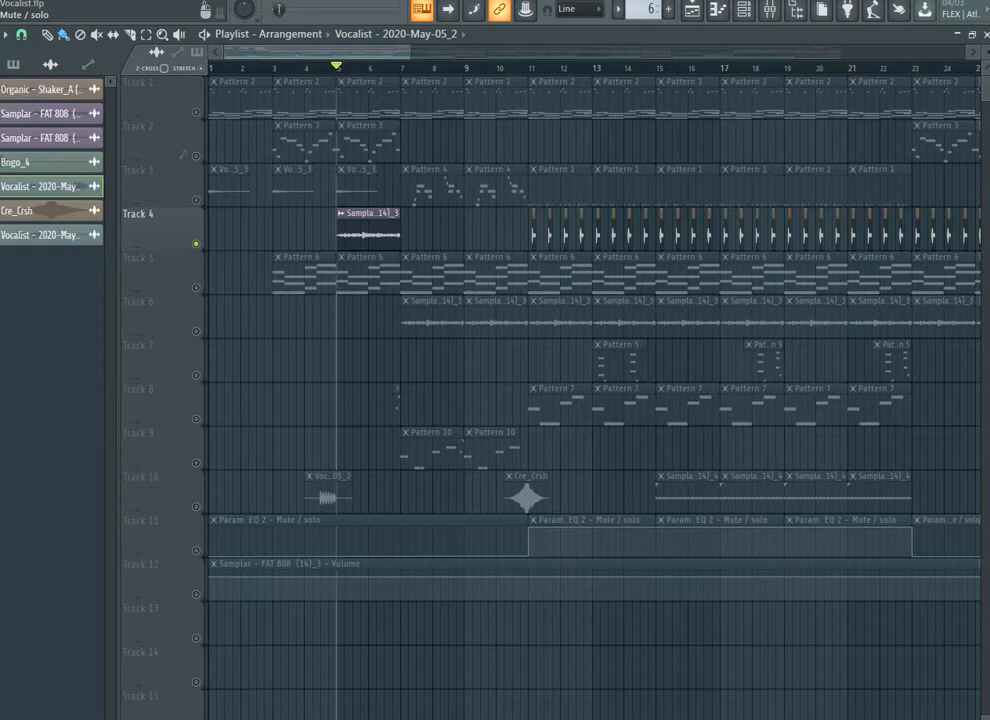
pyautogui.press('space')
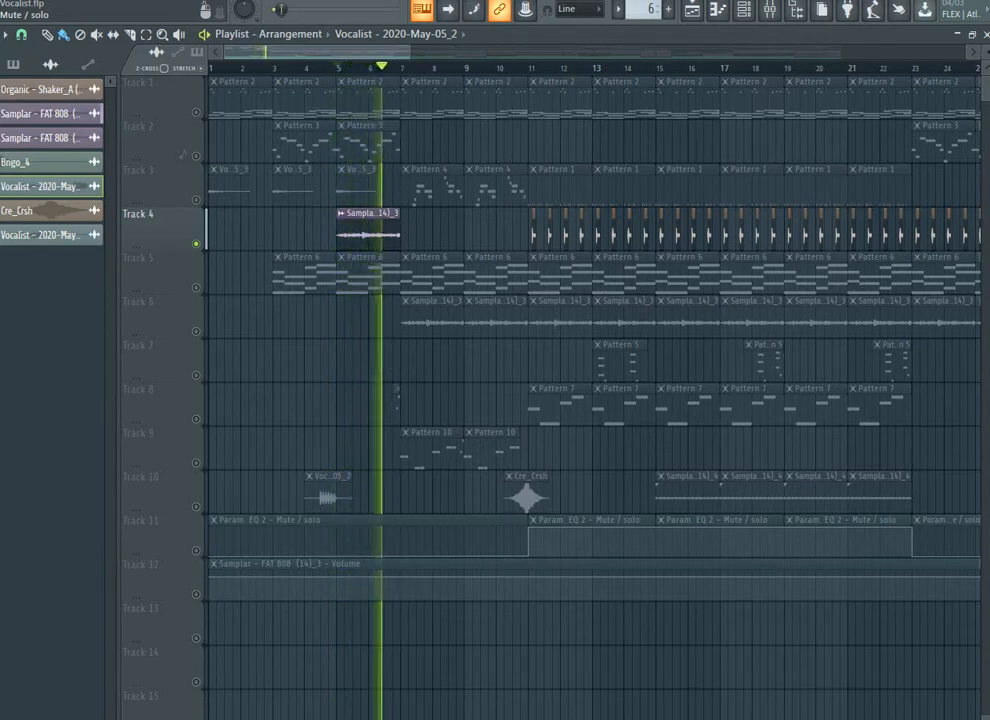
pyautogui.press('space')
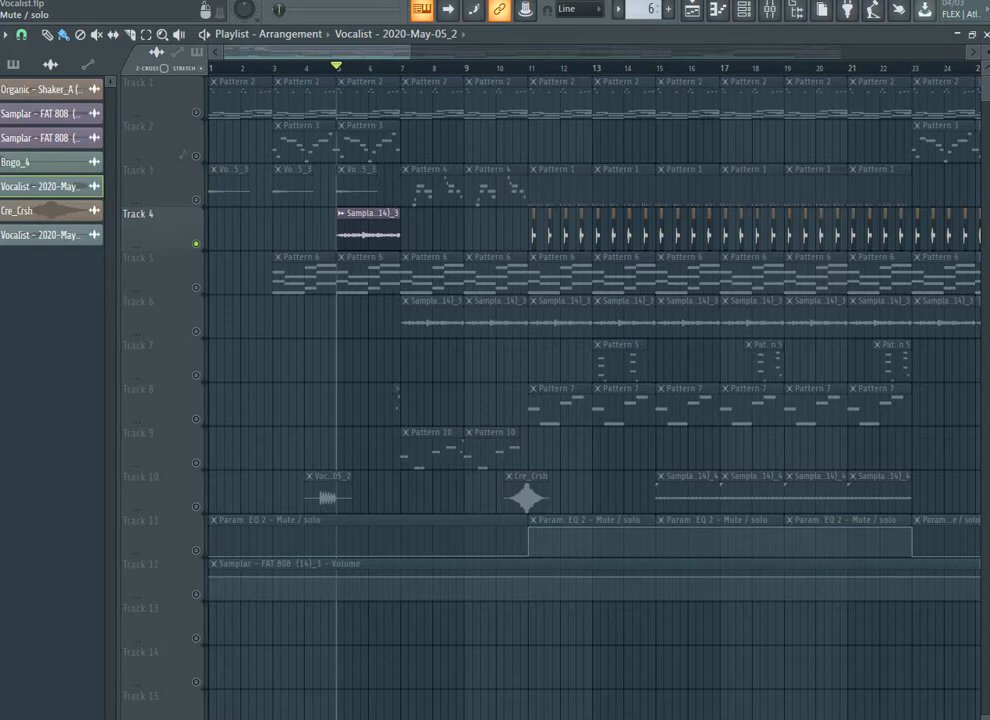
# - Replay from bar 5 while unmuting Tracks 5 and 2, then stop playback and unmute Track 1
pyautogui.press('space')
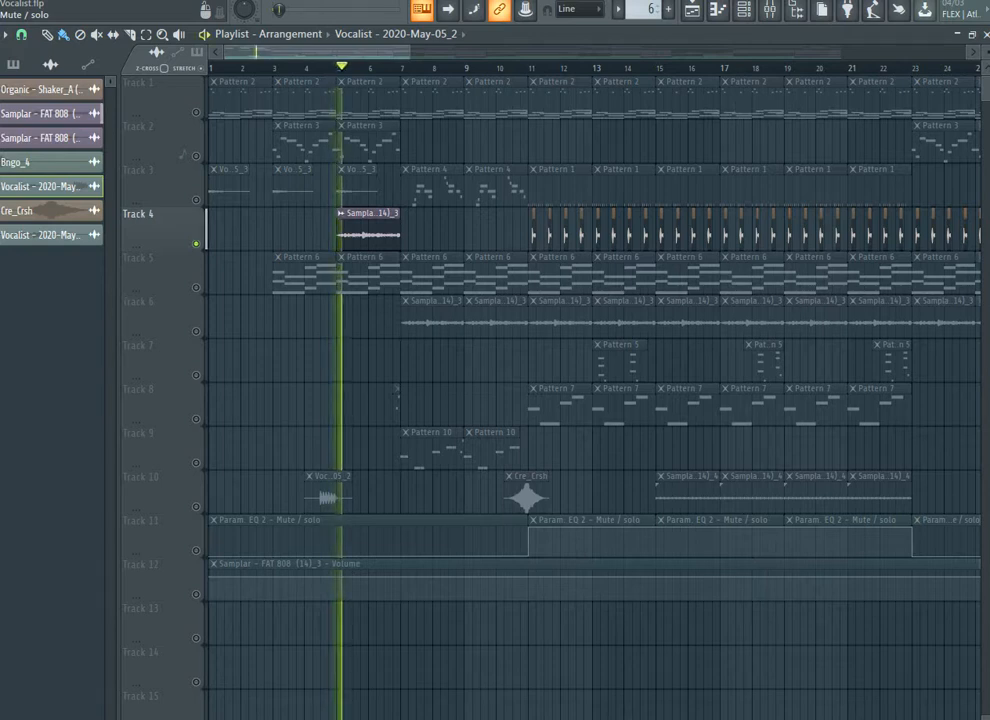
pyautogui.click(196, 288)
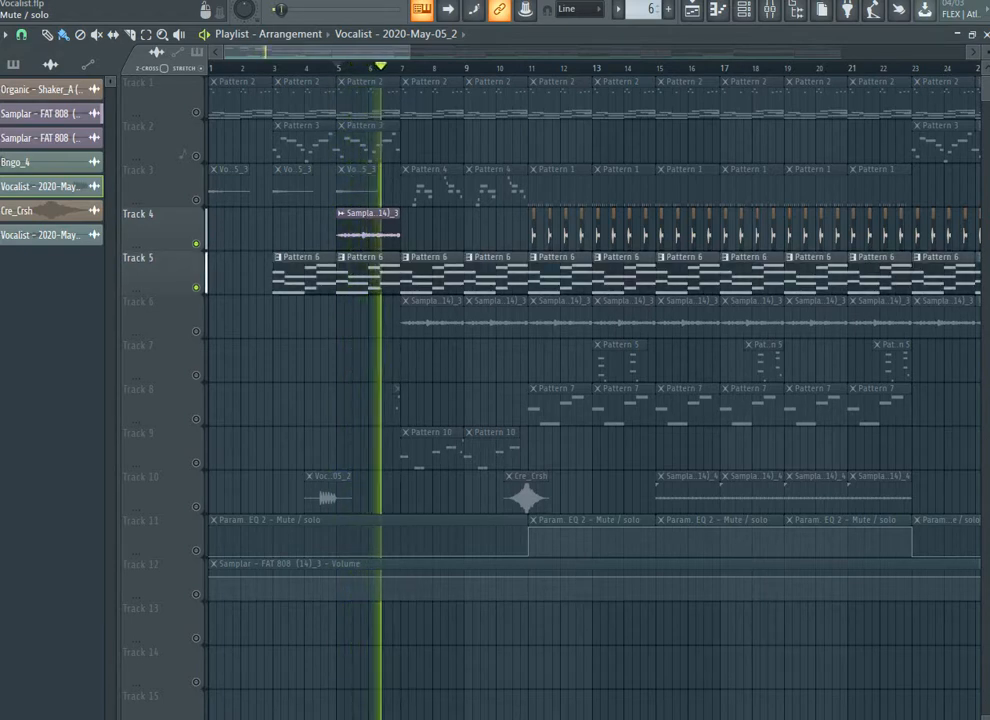
pyautogui.click(196, 156)
pyautogui.press('space')
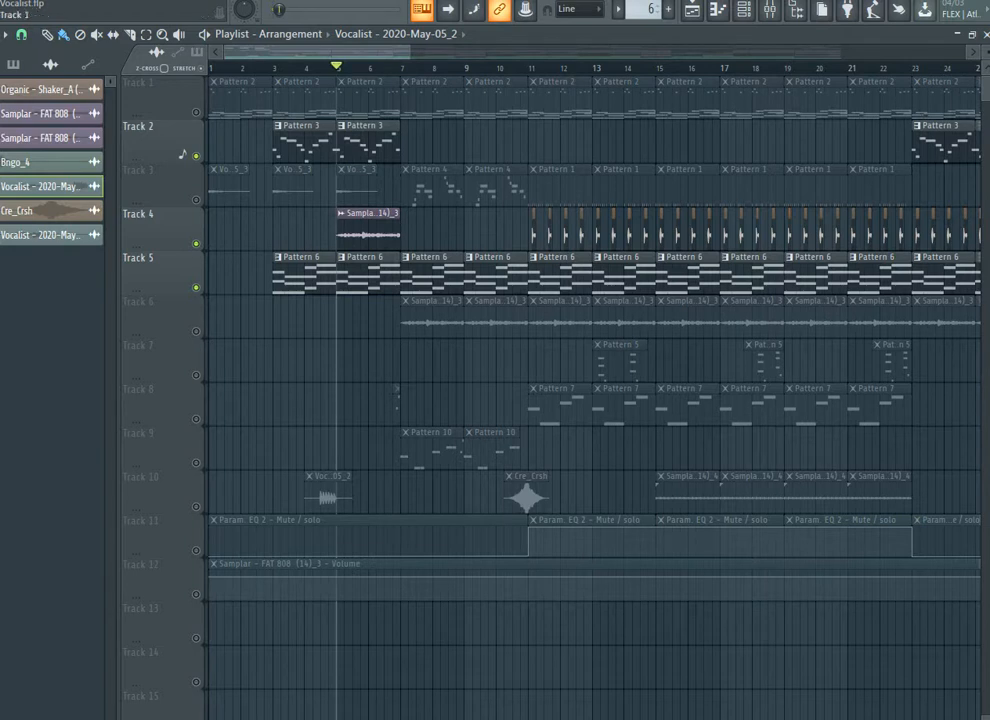
pyautogui.click(196, 112)
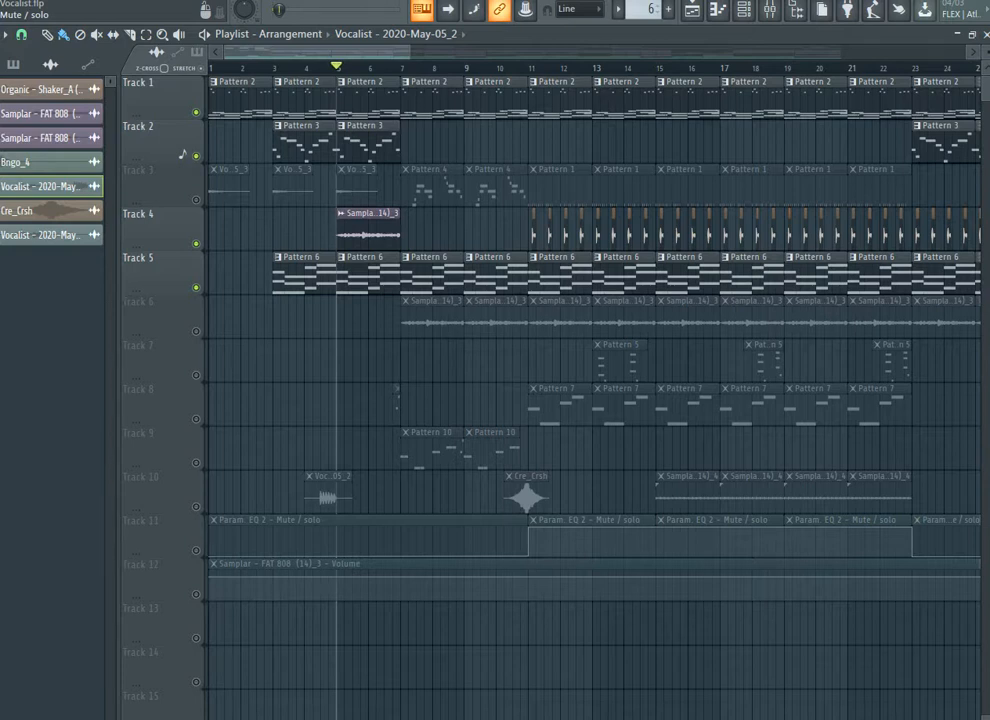
# - Play the arrangement from bar 5 while unmuting Tracks 6 and 3, then stop and save the project
pyautogui.press('space')
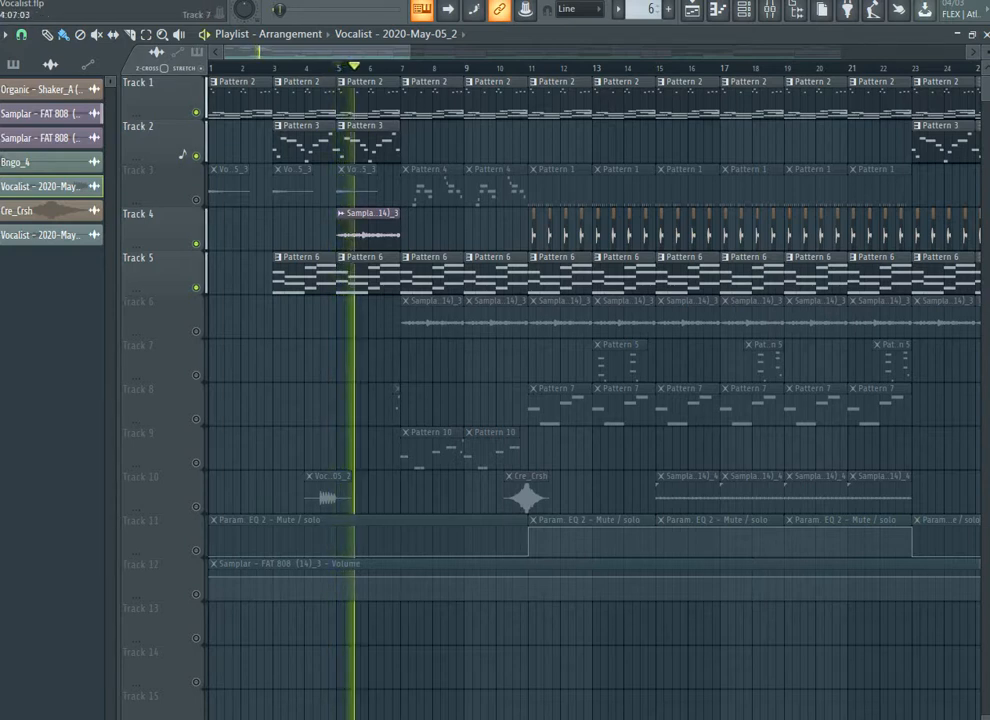
pyautogui.click(195, 331)
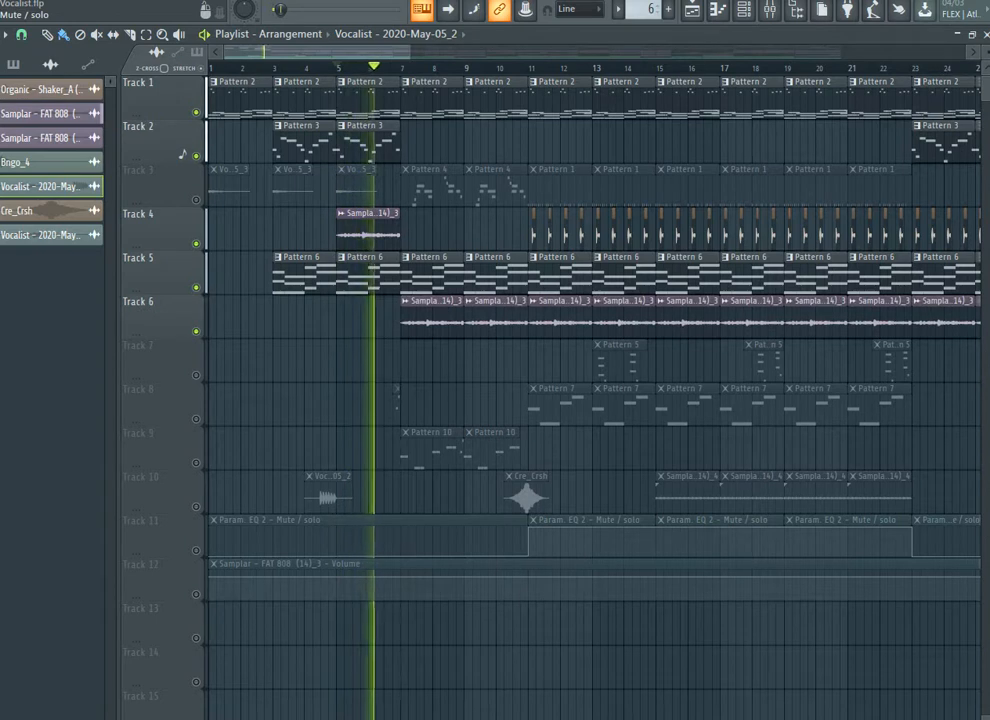
pyautogui.click(195, 199)
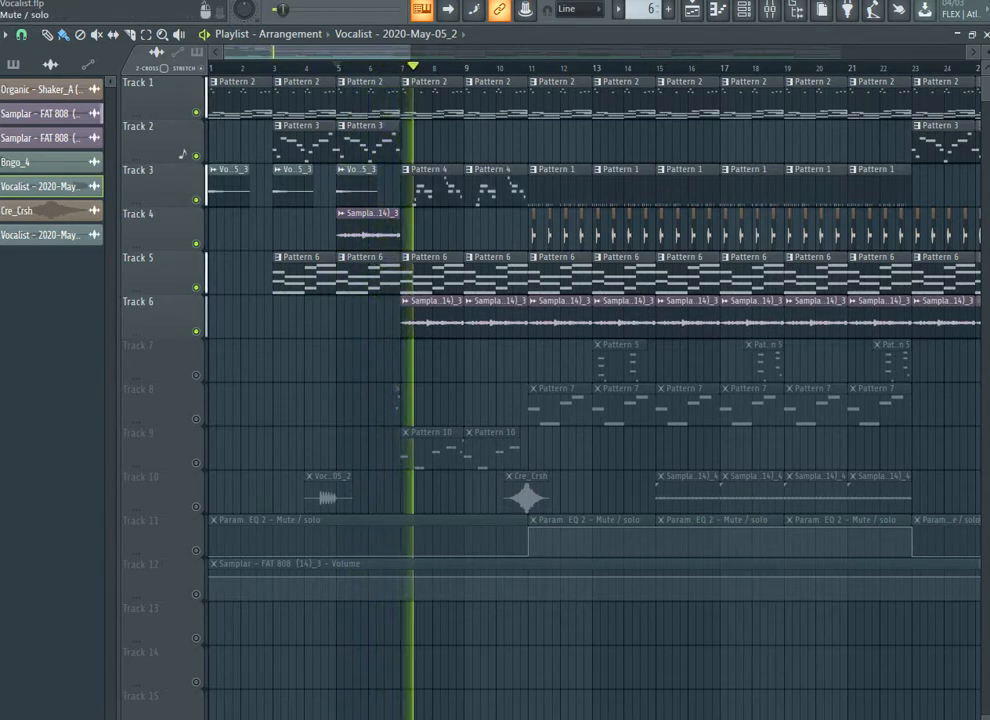
pyautogui.press('space')
pyautogui.hotkey('ctrl', 's')
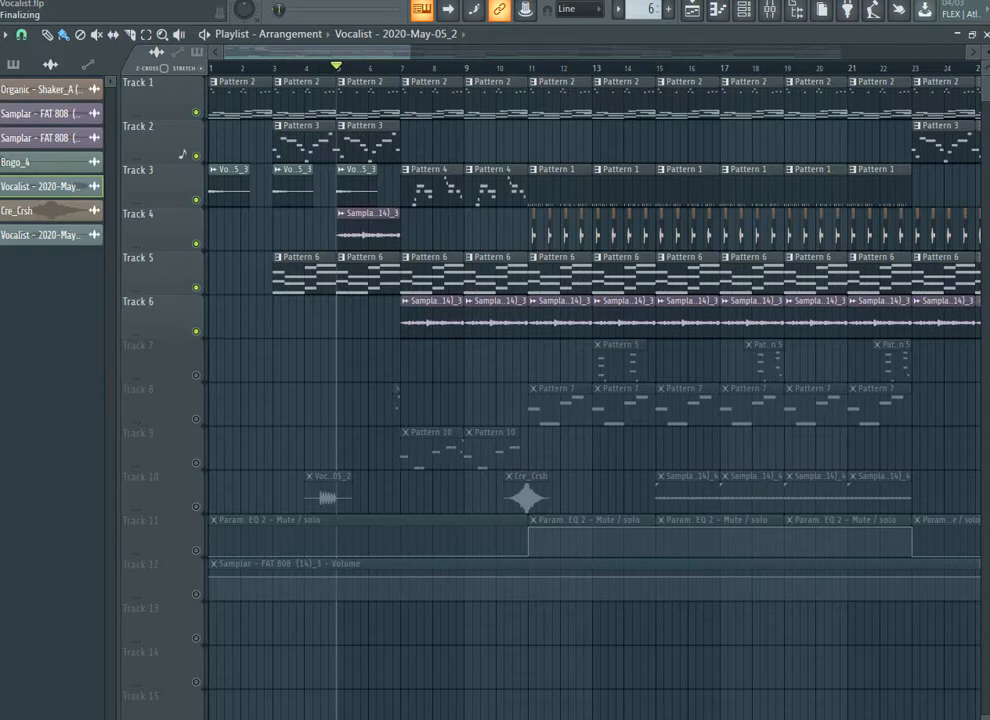
# - Select Pattern 4 and audition the FLEX channel's sound in the channel rack with a few notes
pyautogui.click(432, 188)
pyautogui.click(743, 10)
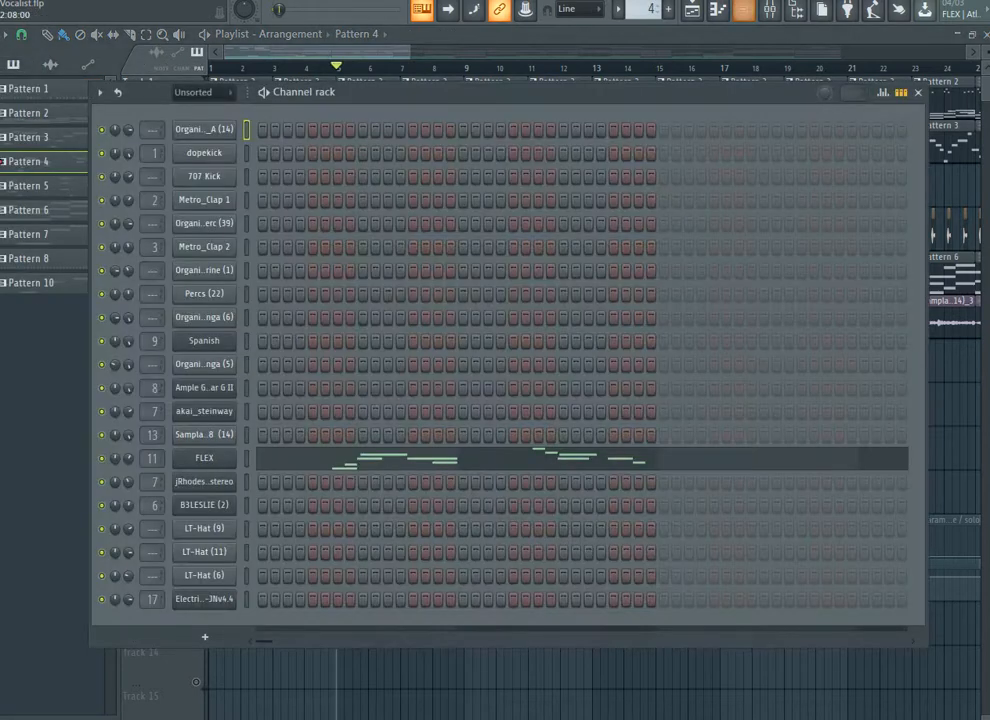
pyautogui.click(247, 458)
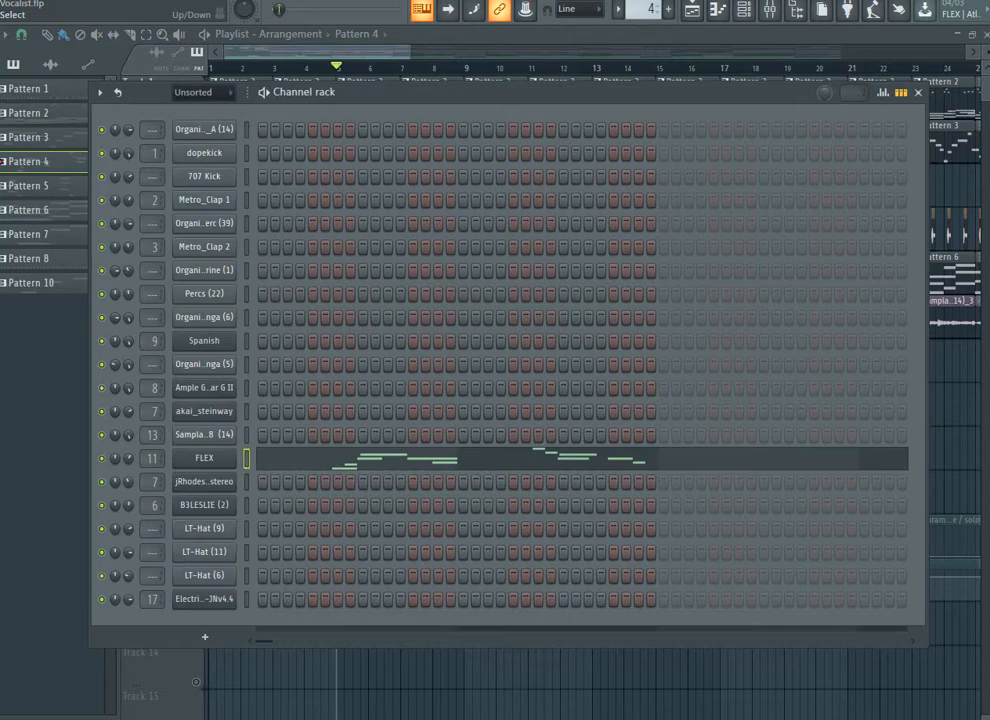
pyautogui.press('6')
pyautogui.press('6')
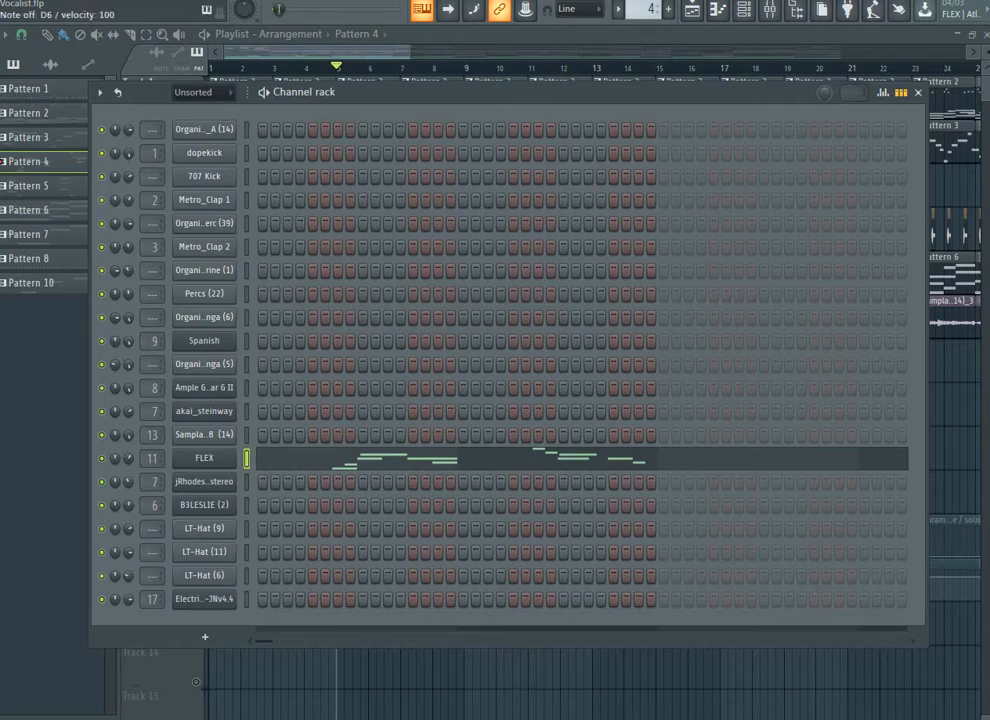
pyautogui.press('9')
# - Open the FLEX melody of Pattern 4 in the piano roll and play it in pattern mode
pyautogui.press('F7')
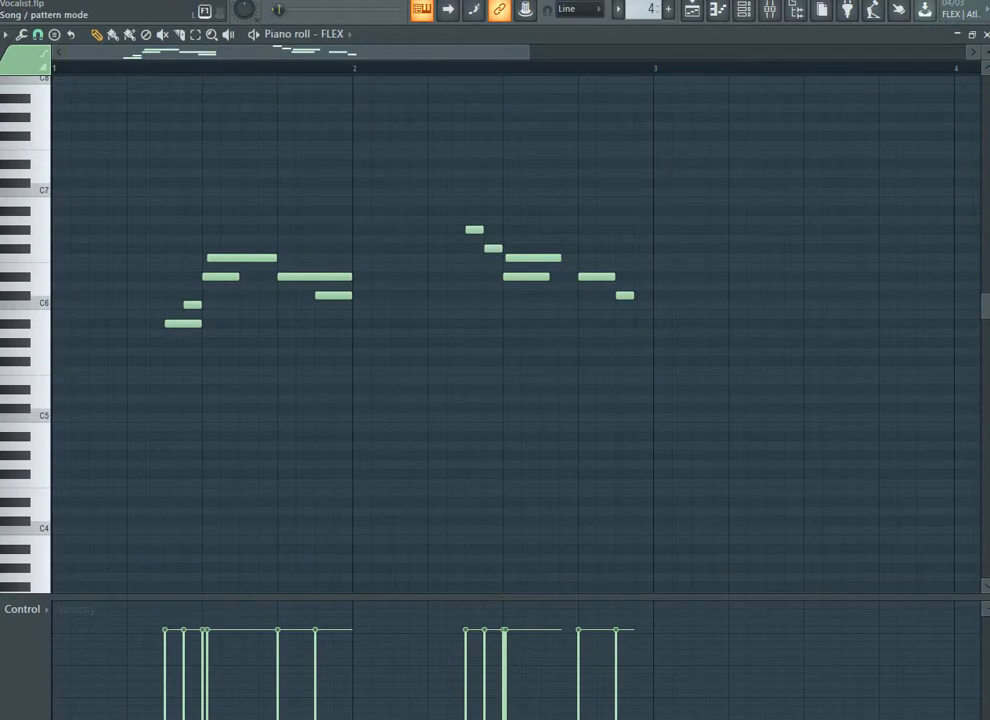
pyautogui.click(283, 1)
pyautogui.press('space')
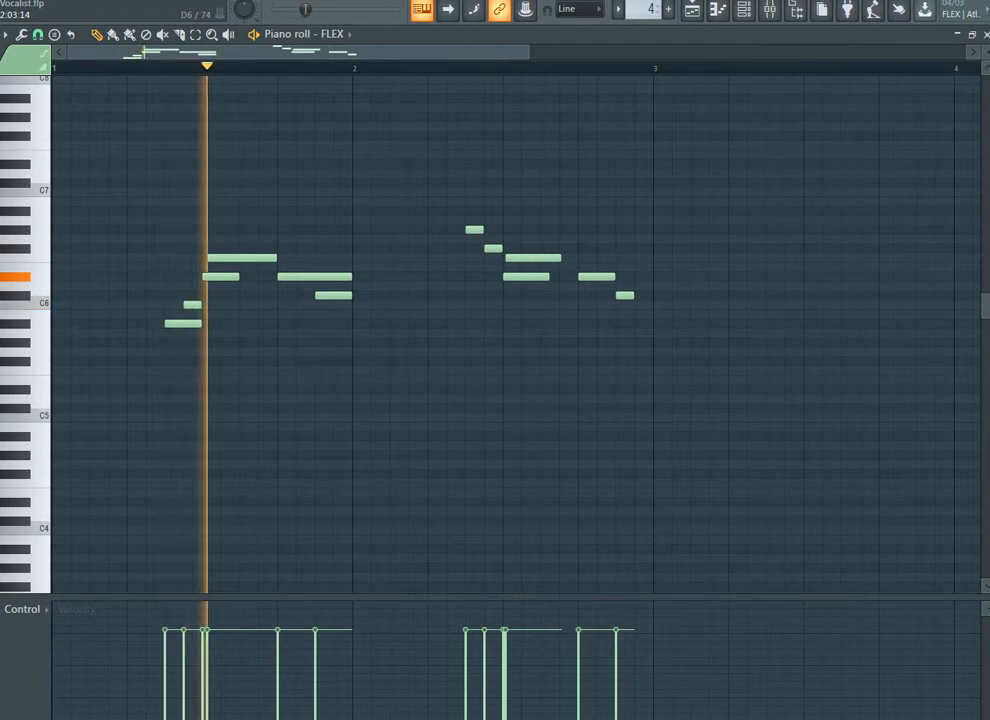
pyautogui.press('space')
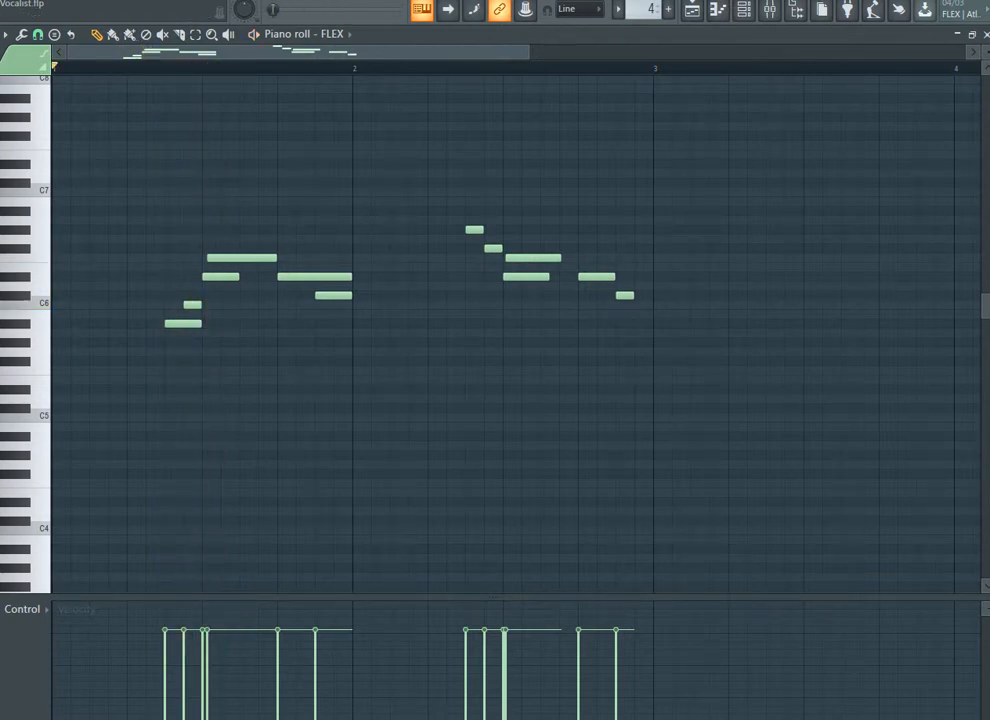
# - Select the two overlapping notes in the middle of bar 1 of the FLEX melody and replay the pattern
pyautogui.click(196, 35)
pyautogui.moveTo(204, 236); pyautogui.dragTo(219, 290)
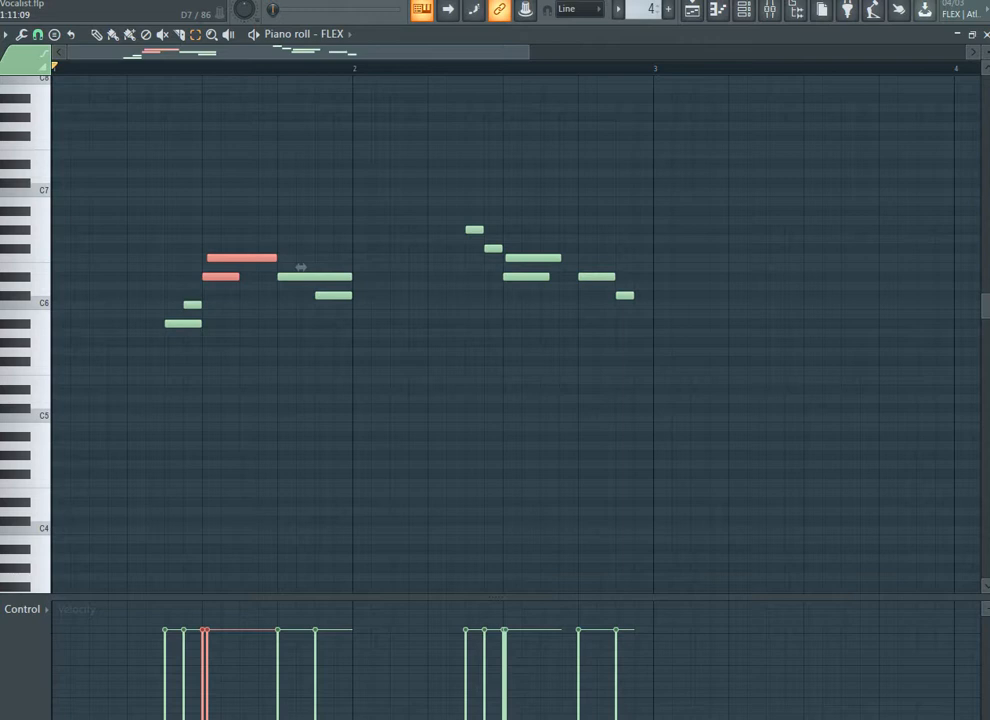
pyautogui.press('space')
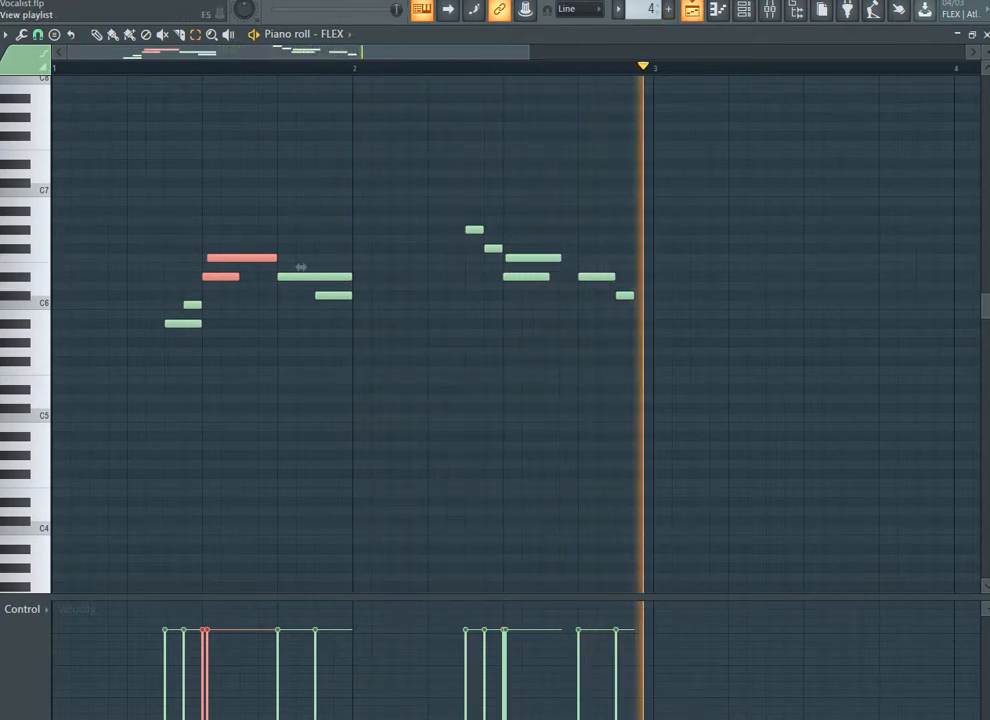
# - Return to the playlist and play the arrangement from bar 7 while unmuting the EQ automation on Track 11
pyautogui.press('F5')
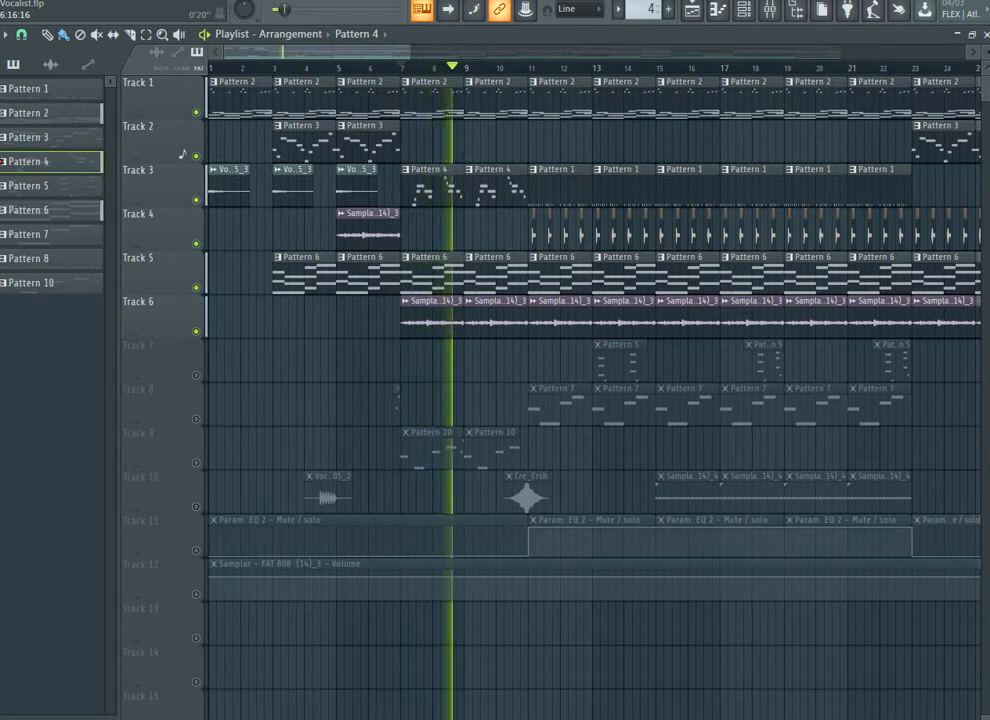
pyautogui.click(196, 550)
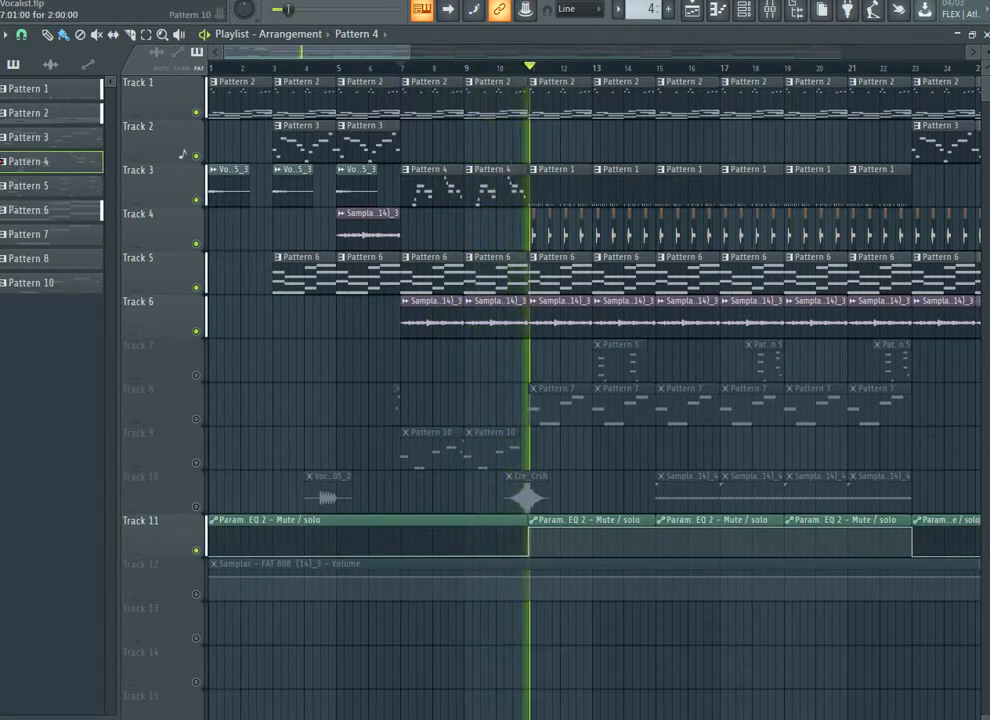
pyautogui.press('space')
# - Select Pattern 10, unmute Tracks 9 and 10, and audition the channel routed to mixer track 17 in the channel rack
pyautogui.click(432, 449)
pyautogui.click(196, 462)
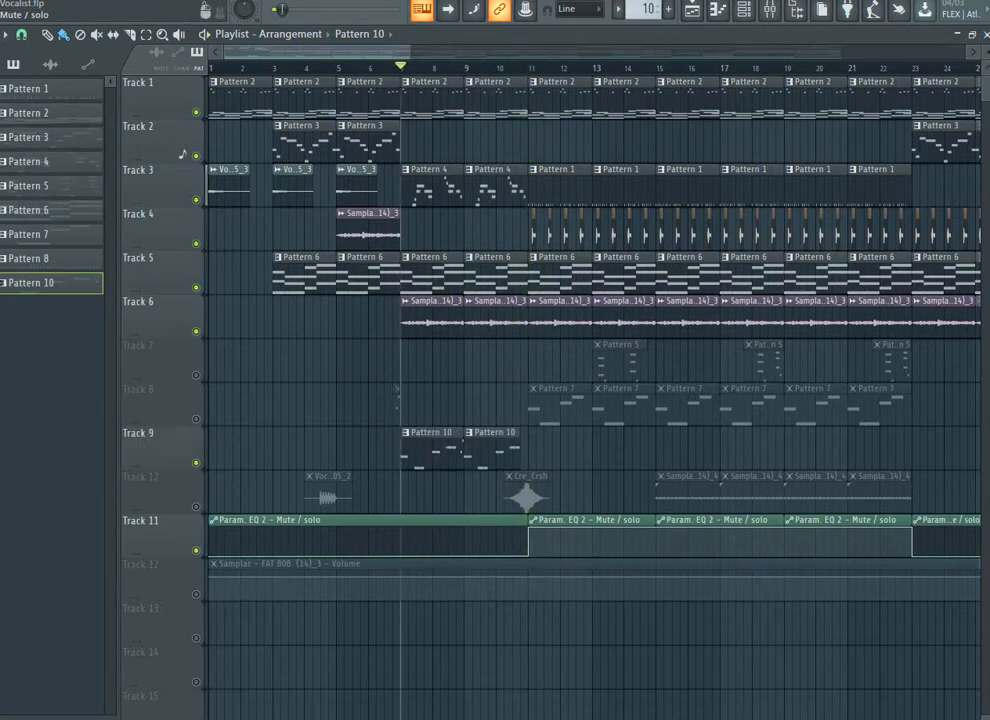
pyautogui.click(196, 506)
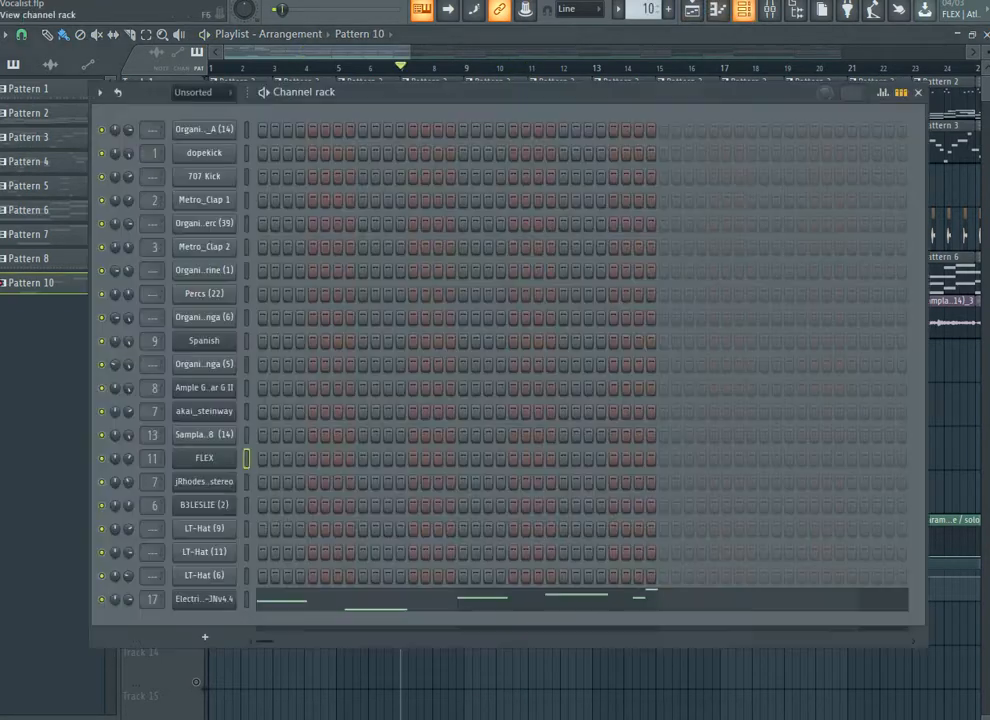
pyautogui.click(743, 9)
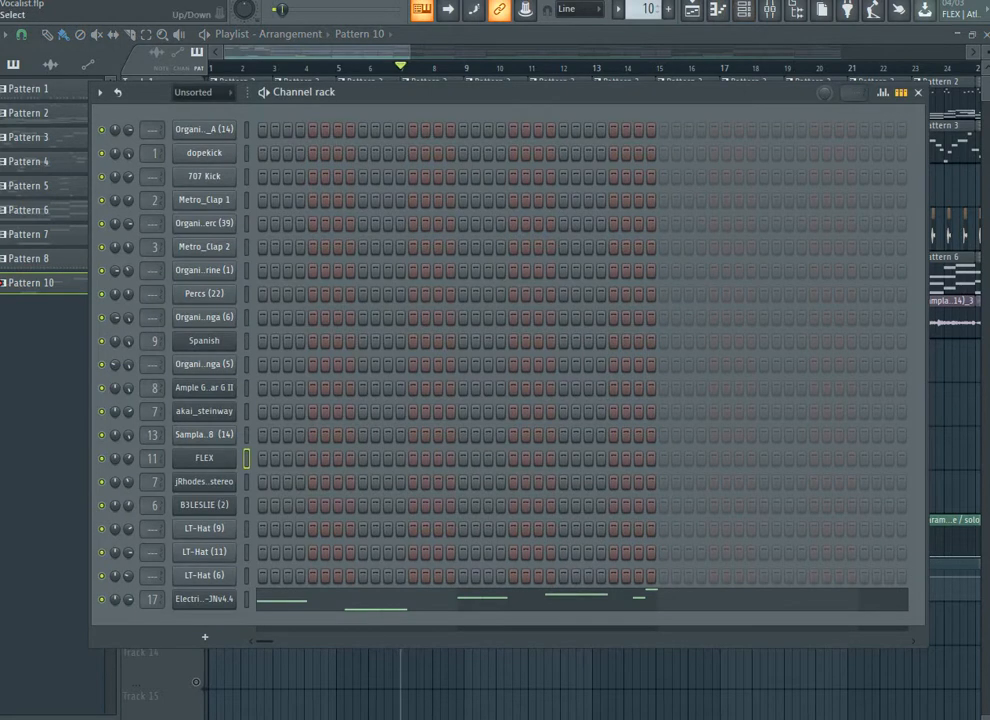
pyautogui.press('b')
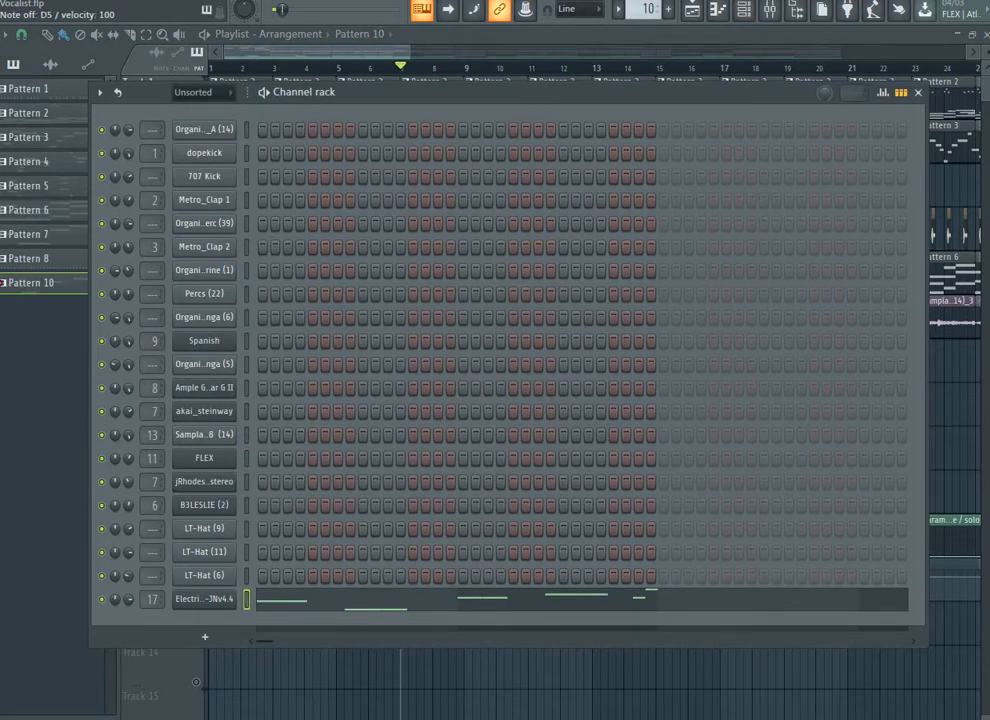
# - Open the Electric-Guitars-JNv4.4 notes of Pattern 10 in the piano roll and play them in pattern mode
pyautogui.press('l')
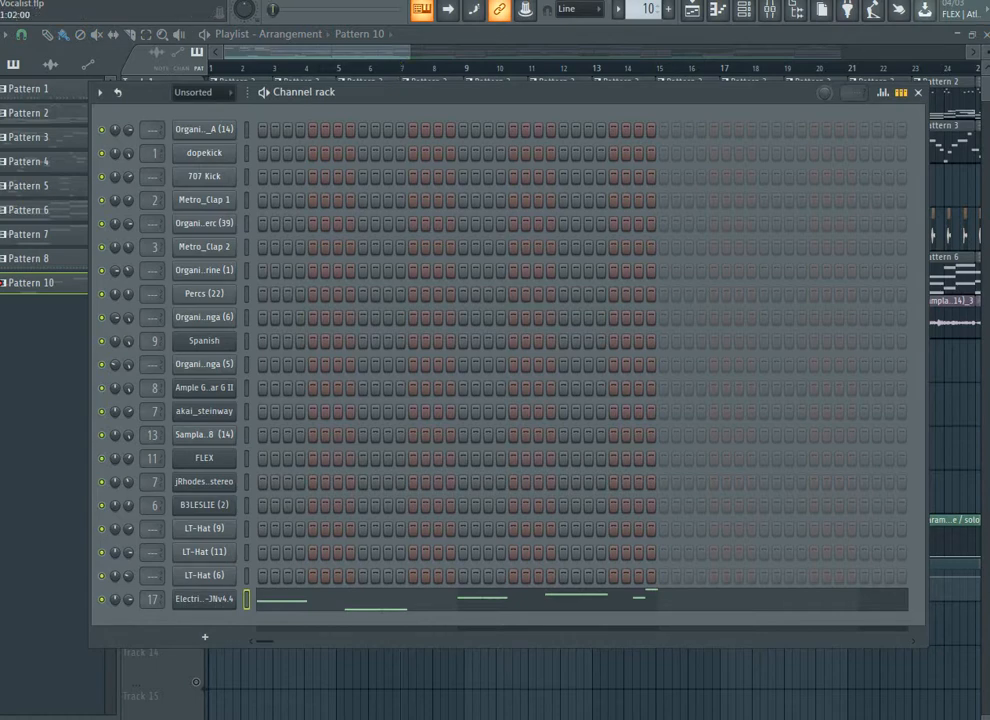
pyautogui.press('F7')
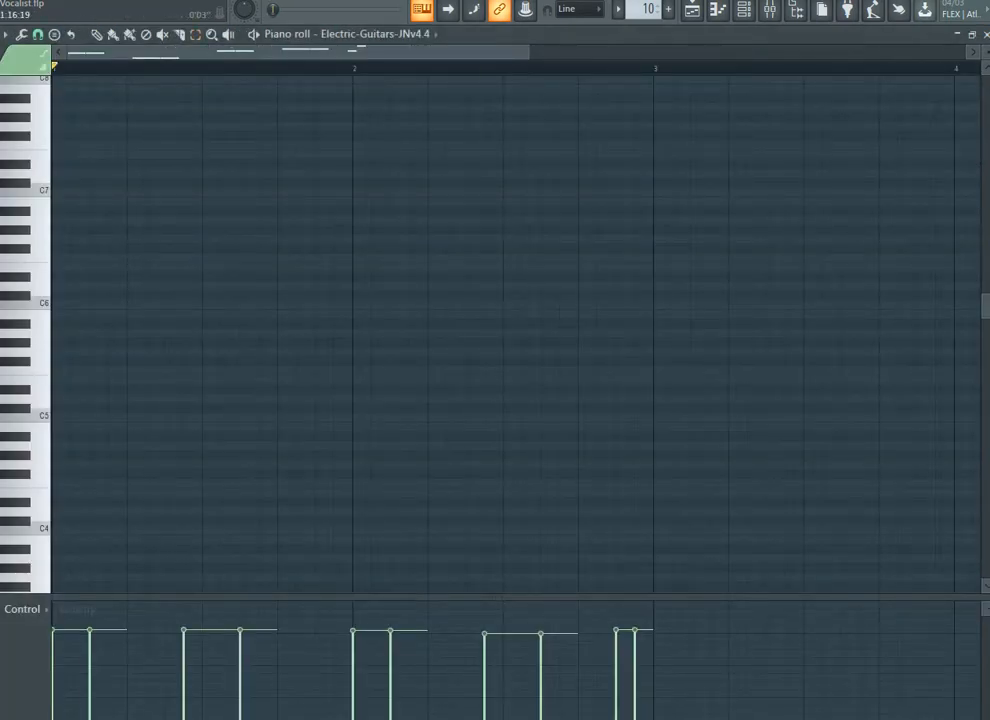
pyautogui.scroll(-6, 515, 330)
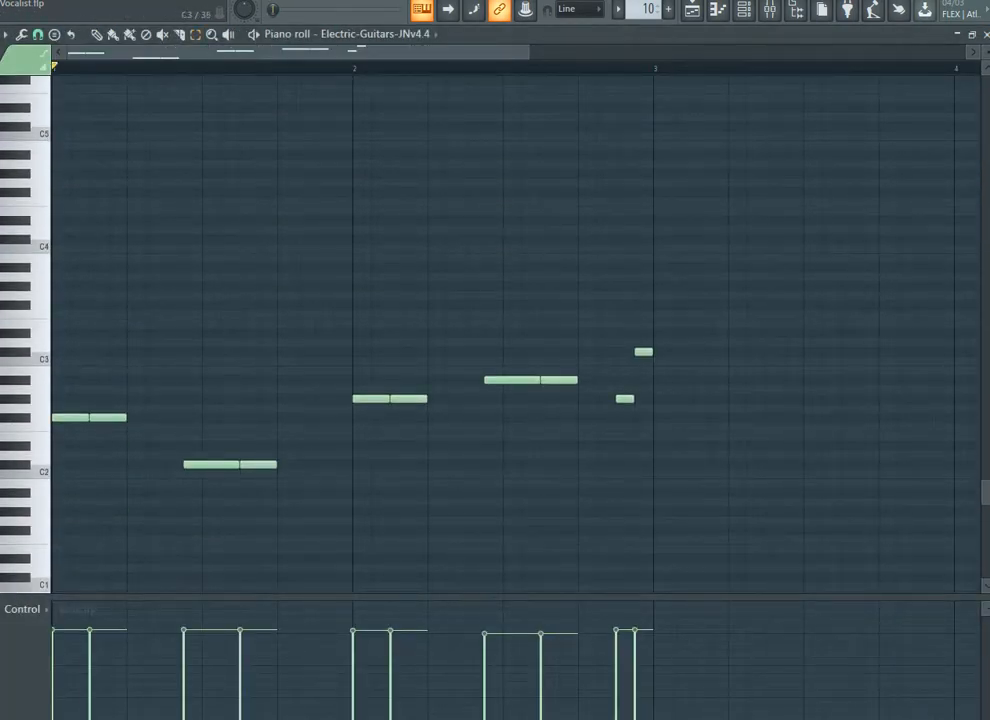
pyautogui.moveTo(25, 389); pyautogui.dragTo(25, 474)
pyautogui.click(368, 220)
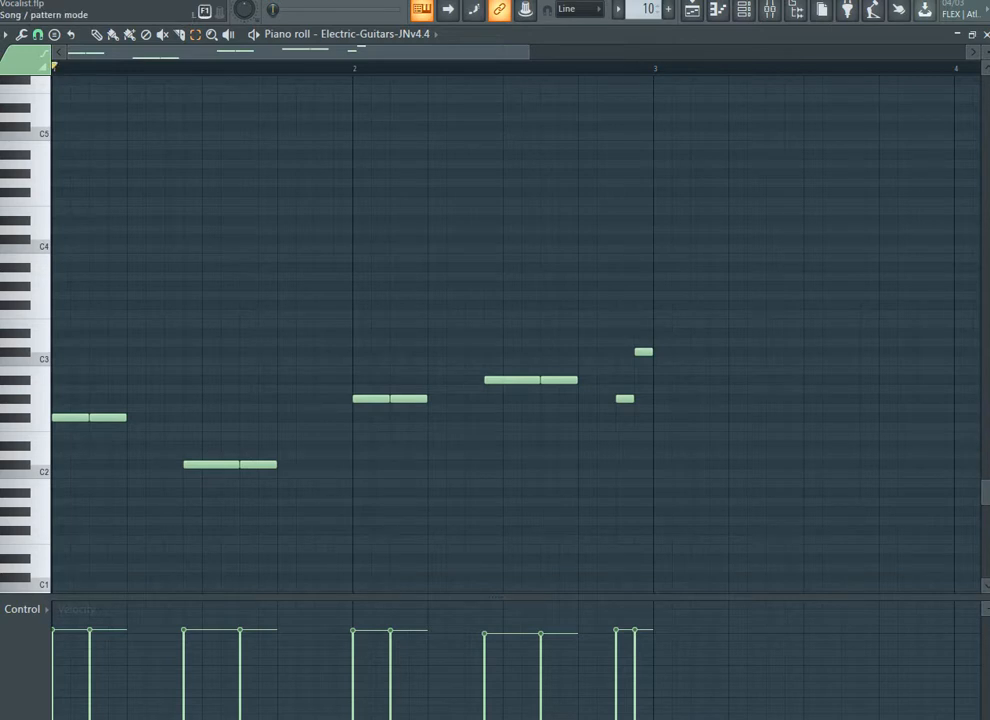
pyautogui.press('space')
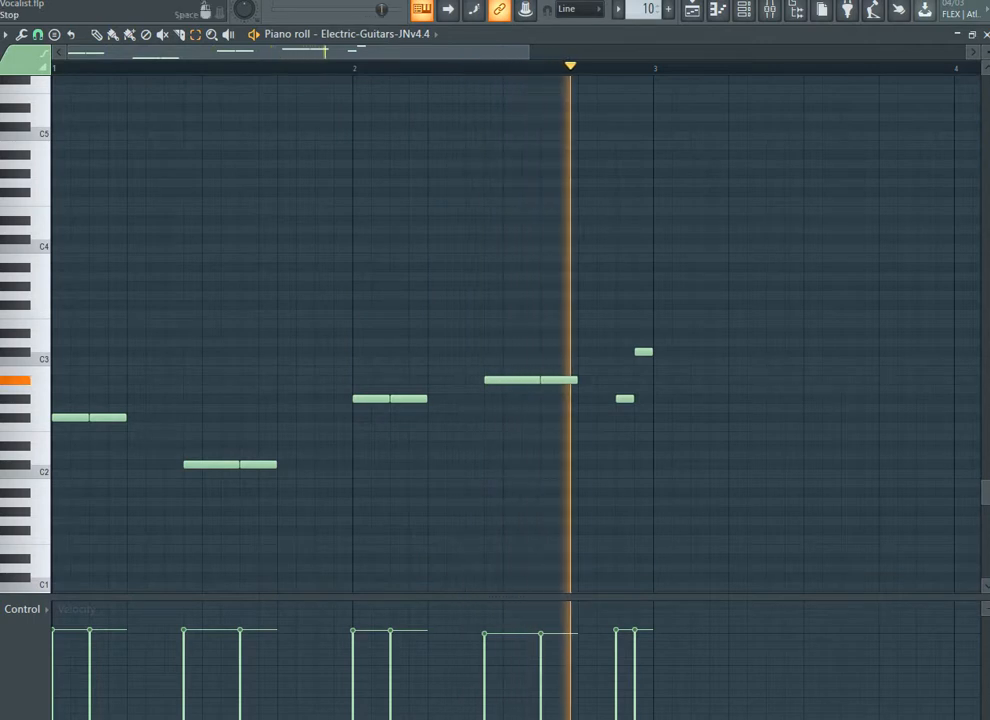
pyautogui.press('space')
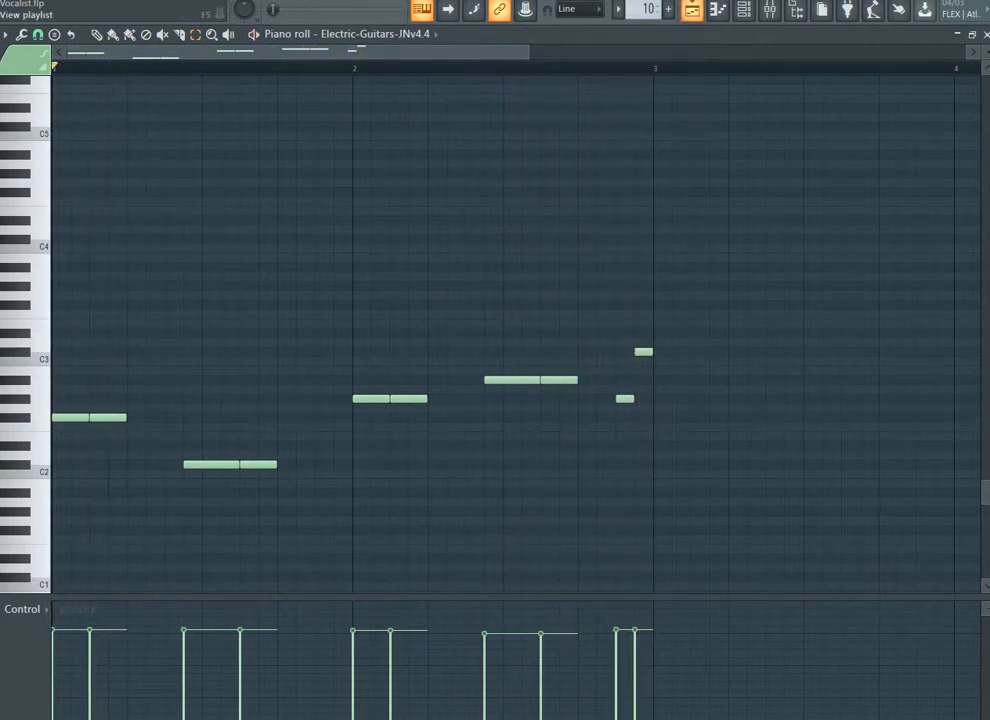
# - Return to the playlist and play the arrangement from the middle of bar 6 while unmuting Tracks 8 and 7
pyautogui.click(692, 9)
pyautogui.click(383, 67)
pyautogui.press('space')
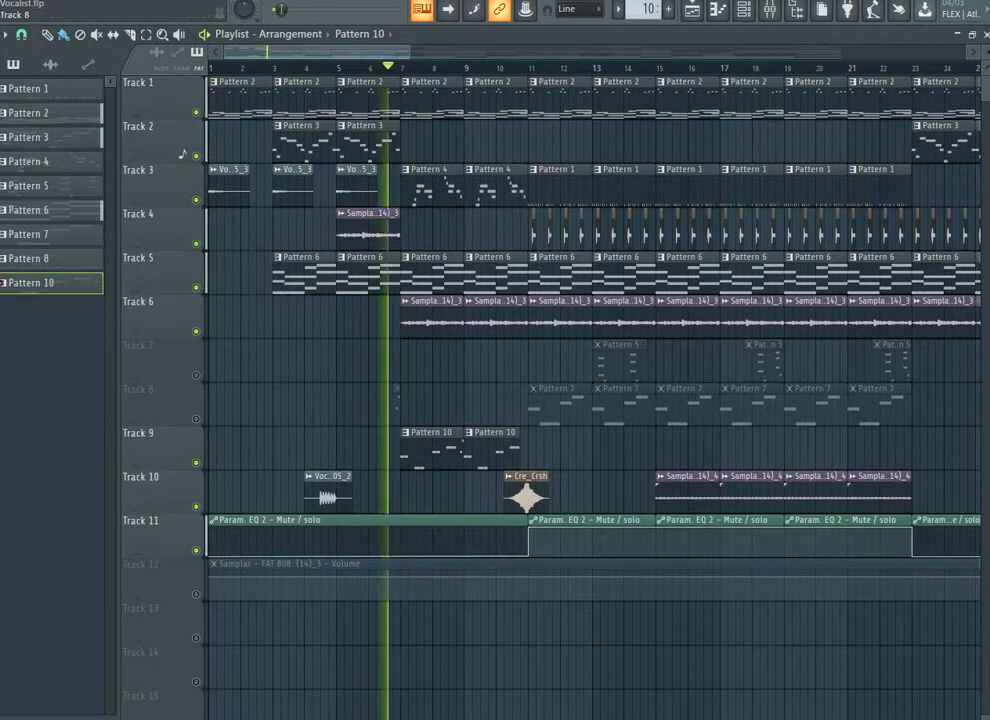
pyautogui.press('space')
pyautogui.press('space')
pyautogui.click(196, 419)
pyautogui.click(196, 375)
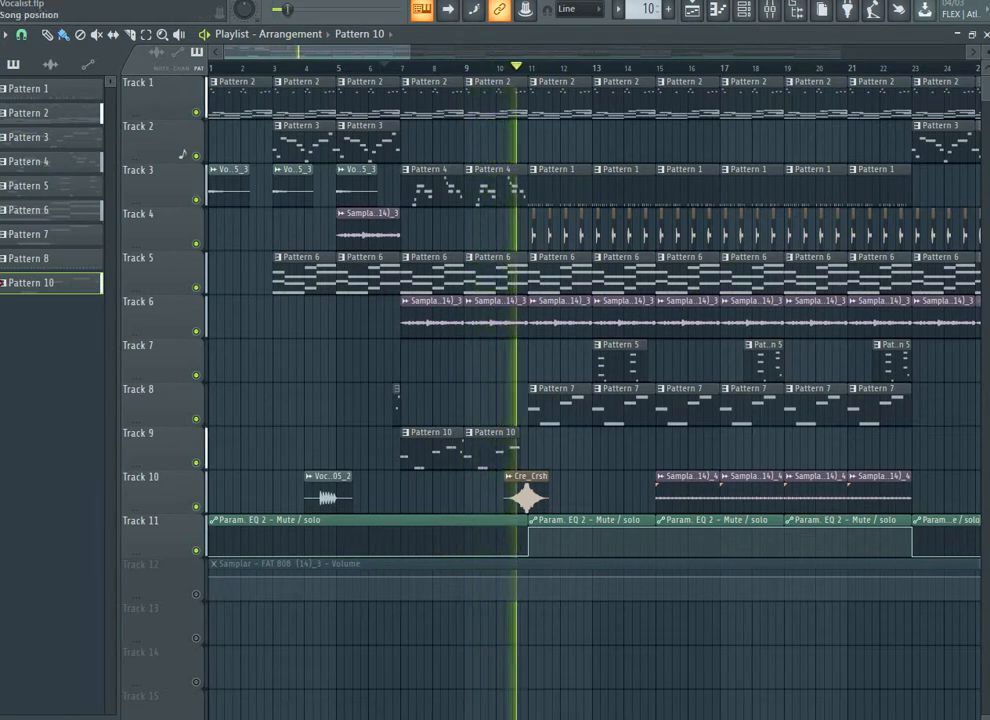
pyautogui.press('space')
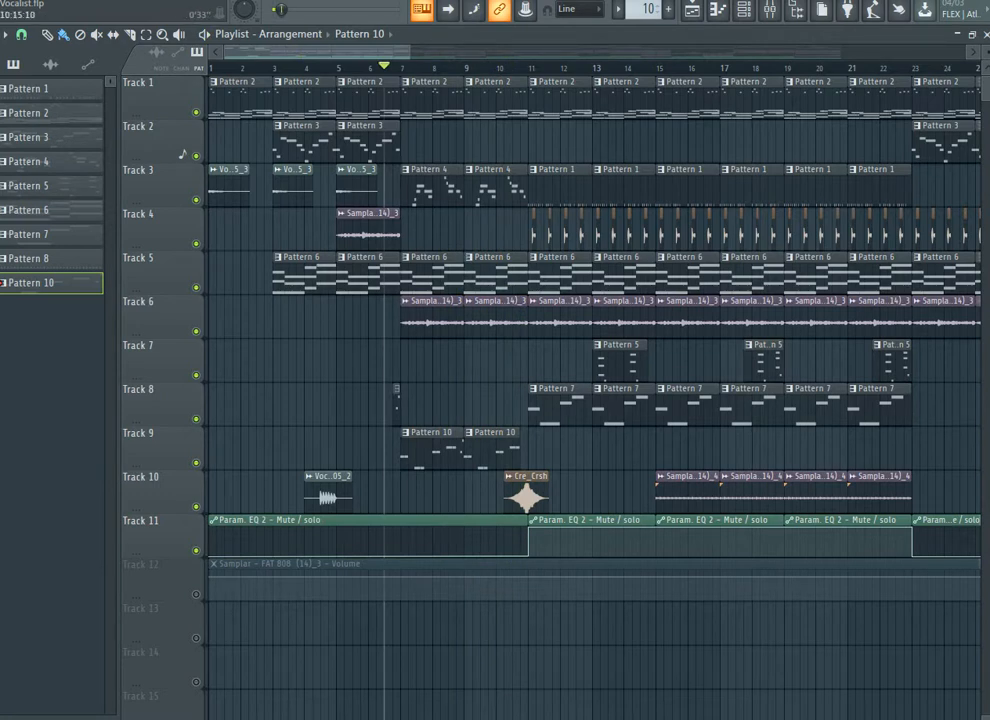
# - Highlight the opening clips in bars 1 to 4 of Tracks 1 to 3 and look over the following sections of the arrangement
pyautogui.moveTo(356, 51)
pyautogui.mouseDown()
pyautogui.moveTo(399, 51)
pyautogui.moveTo(356, 51)
pyautogui.mouseUp()
pyautogui.moveTo(218, 76); pyautogui.dragTo(300, 198)
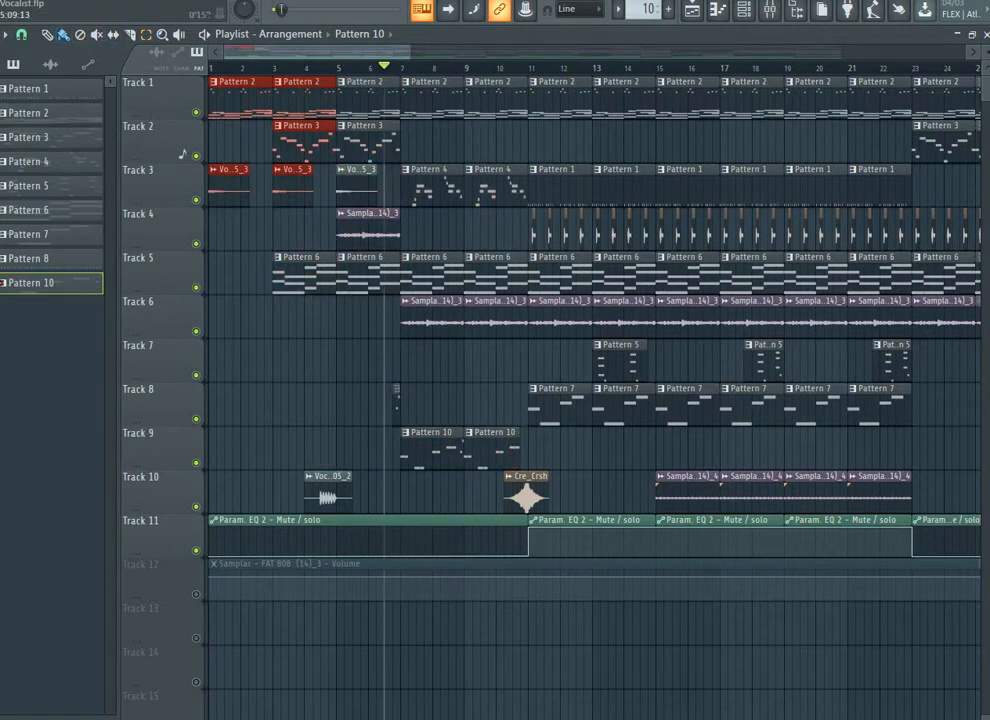
pyautogui.moveTo(354, 51); pyautogui.dragTo(403, 51)
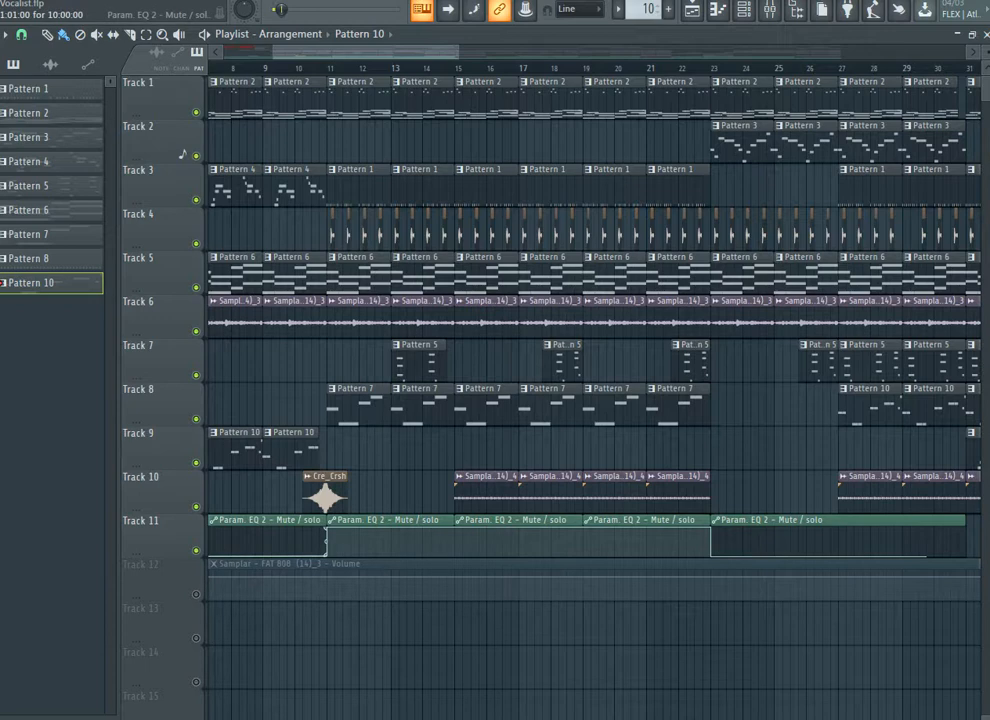
# - Solo the EQ automation on Track 11 and unmute Track 1 alongside it
pyautogui.click(268, 522)
pyautogui.rightClick(196, 550)
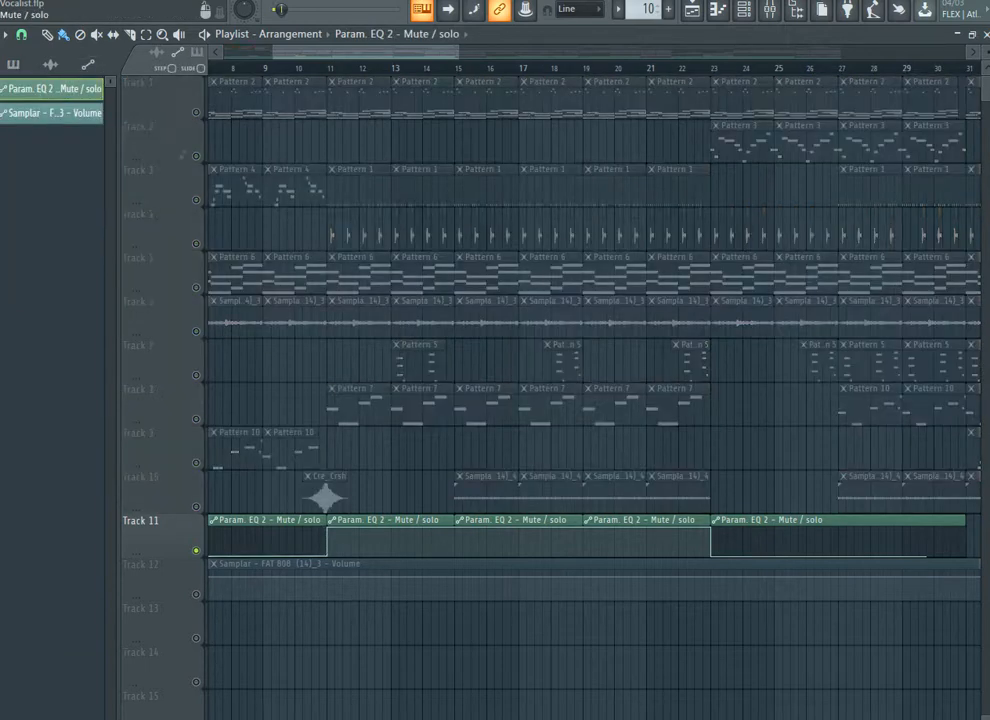
pyautogui.click(196, 112)
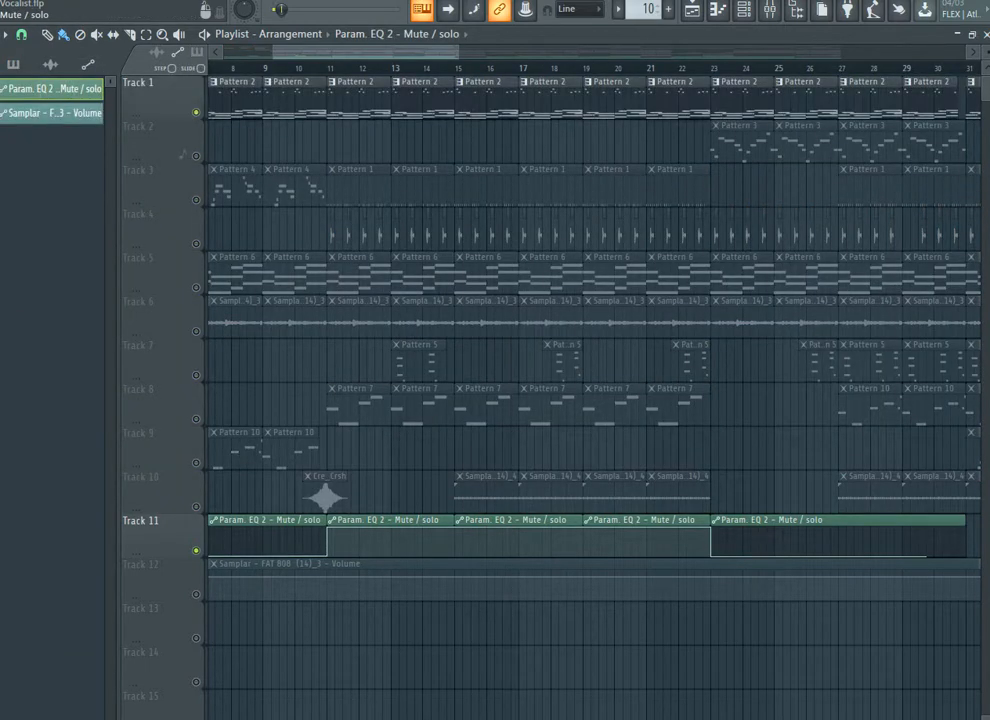
pyautogui.moveTo(302, 51); pyautogui.dragTo(253, 51)
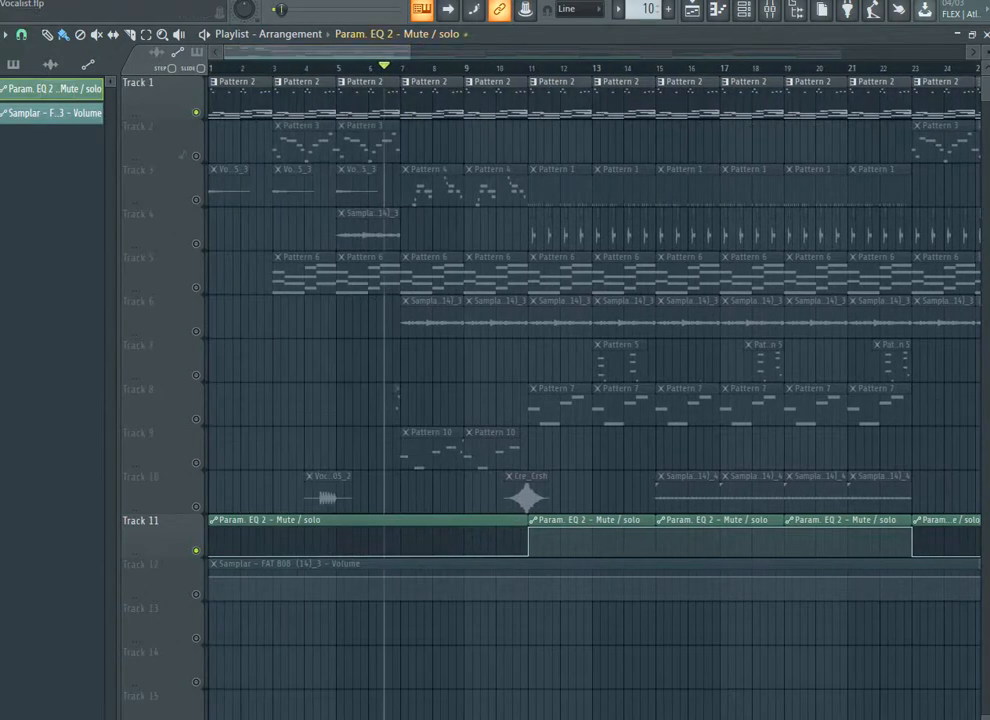
# - Set the channel rack filter to Unsorted, select Pattern 2, and audition its Ample Guitar G II part in pattern mode
pyautogui.click(744, 10)
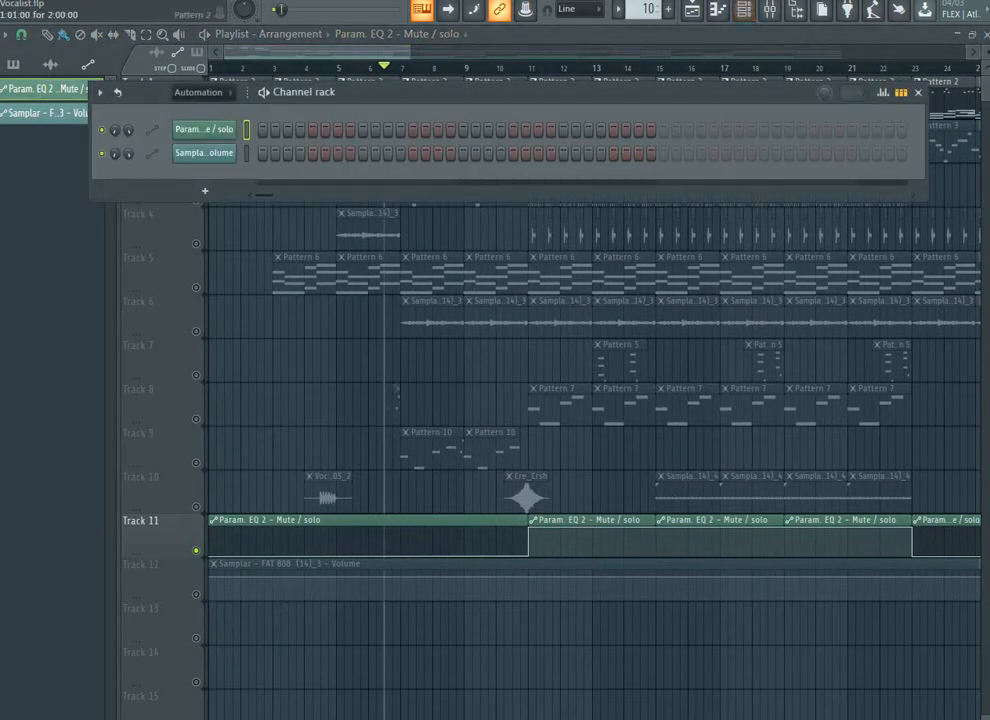
pyautogui.click(203, 92)
pyautogui.click(195, 160)
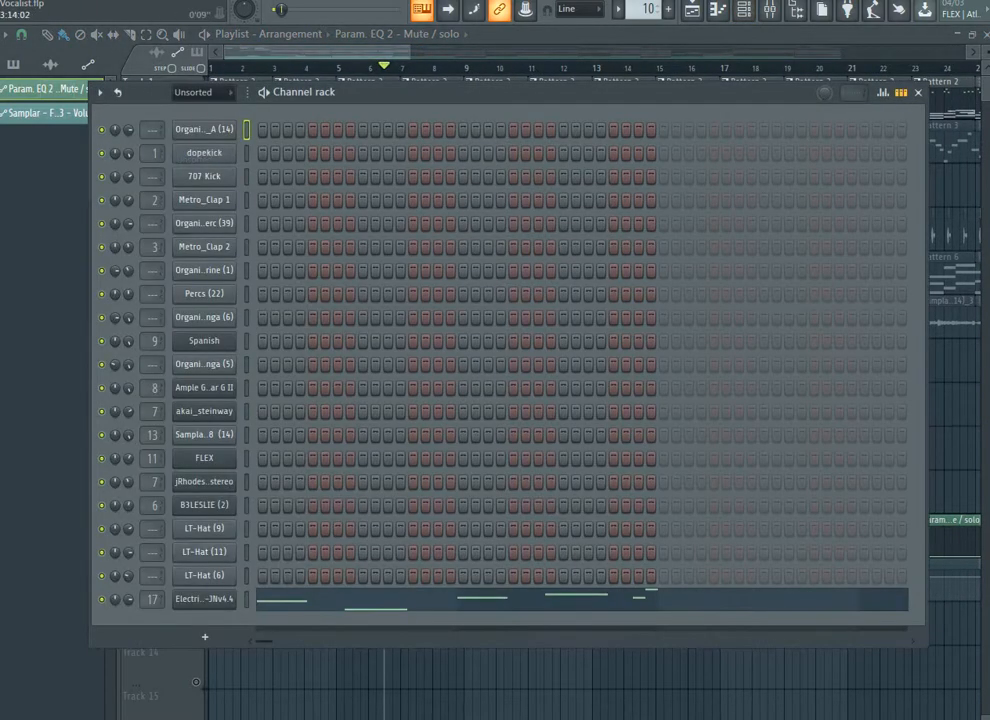
pyautogui.press('F6')
pyautogui.click(277, 82)
pyautogui.click(310, 140)
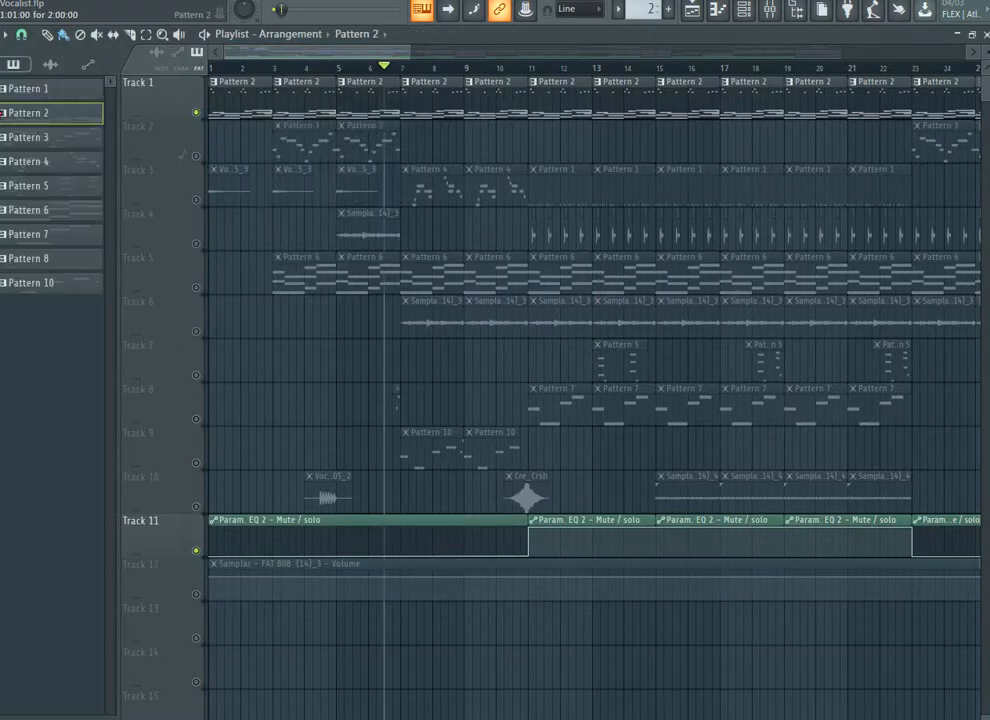
pyautogui.click(744, 10)
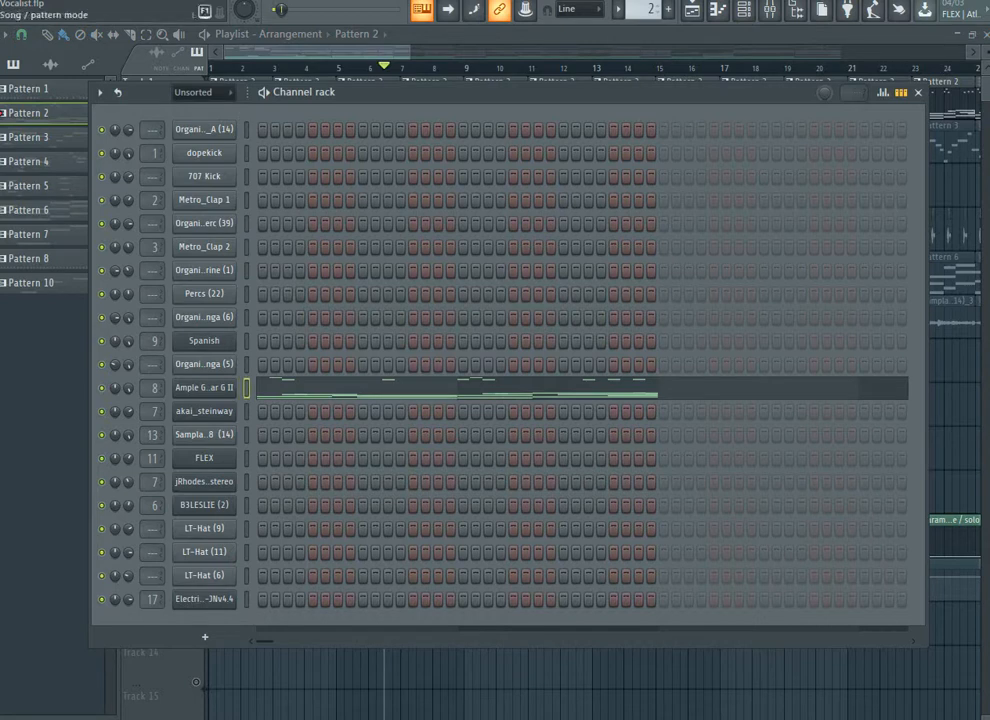
pyautogui.press('space')
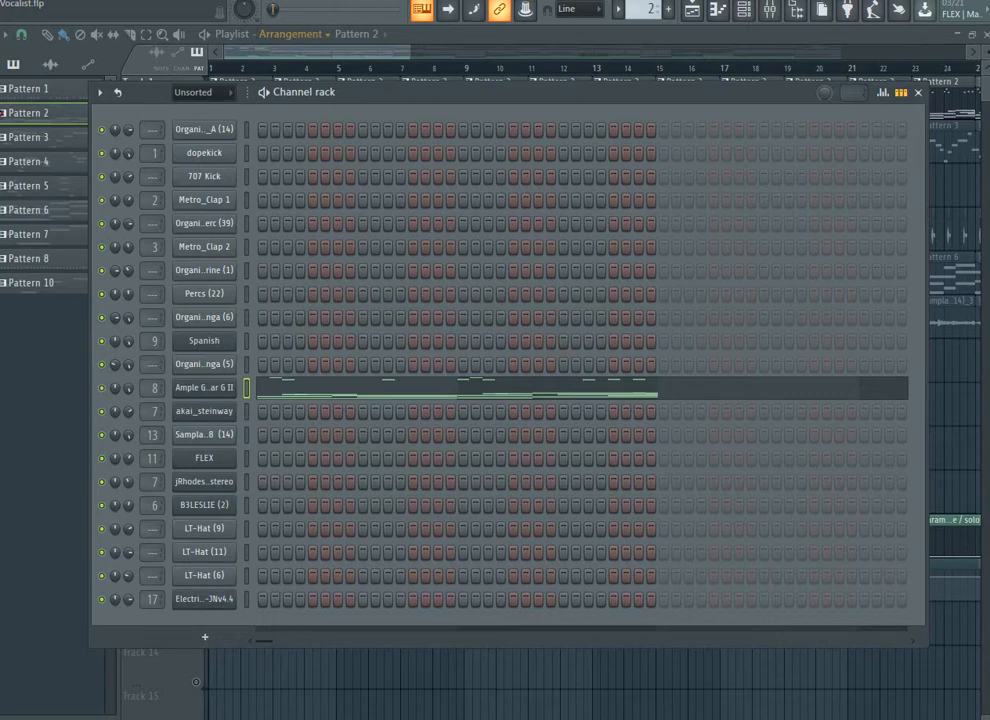
# - Select the Ample Guitar G II mixer insert and compare its sound with Fruity parametric EQ 2 bypassed and enabled
pyautogui.click(769, 10)
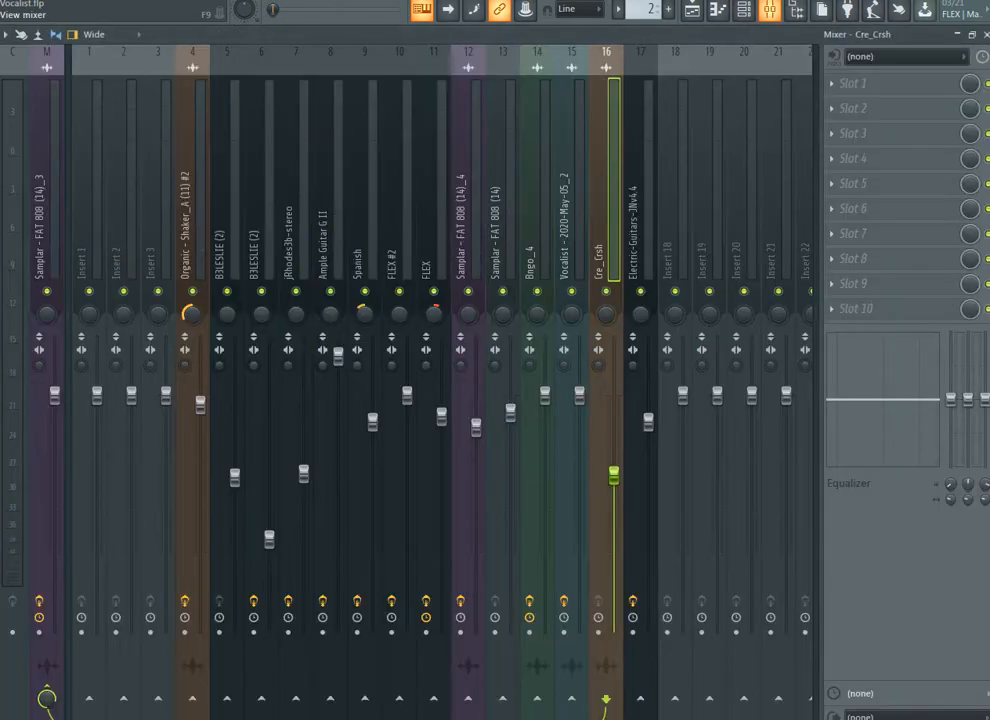
pyautogui.click(325, 243)
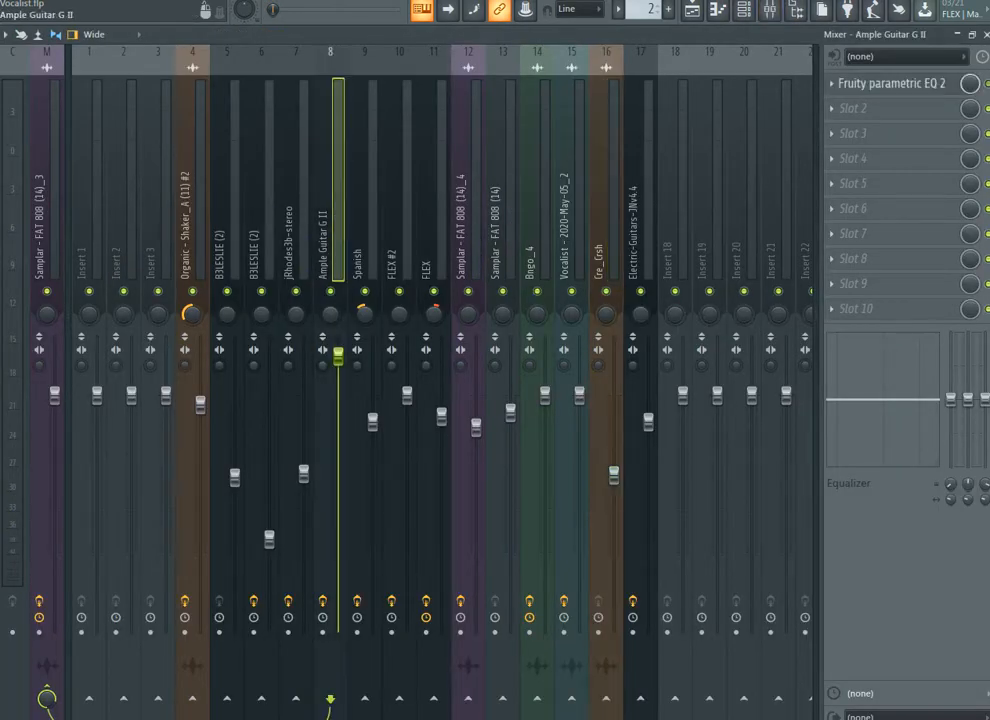
pyautogui.press('space')
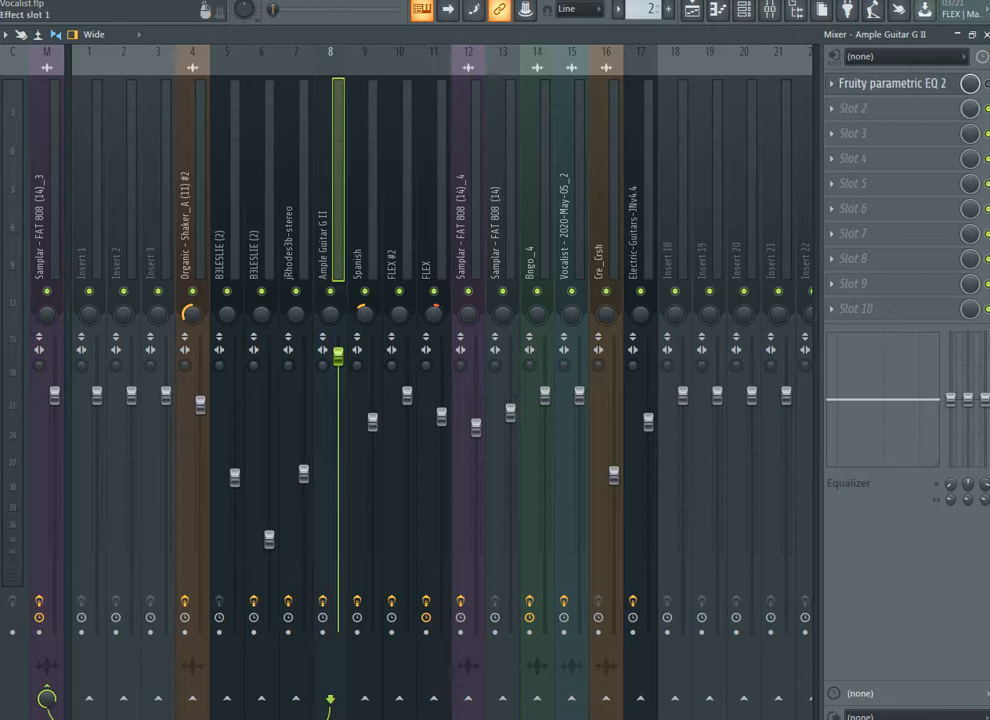
pyautogui.click(892, 84)
pyautogui.press('space')
pyautogui.click(987, 84)
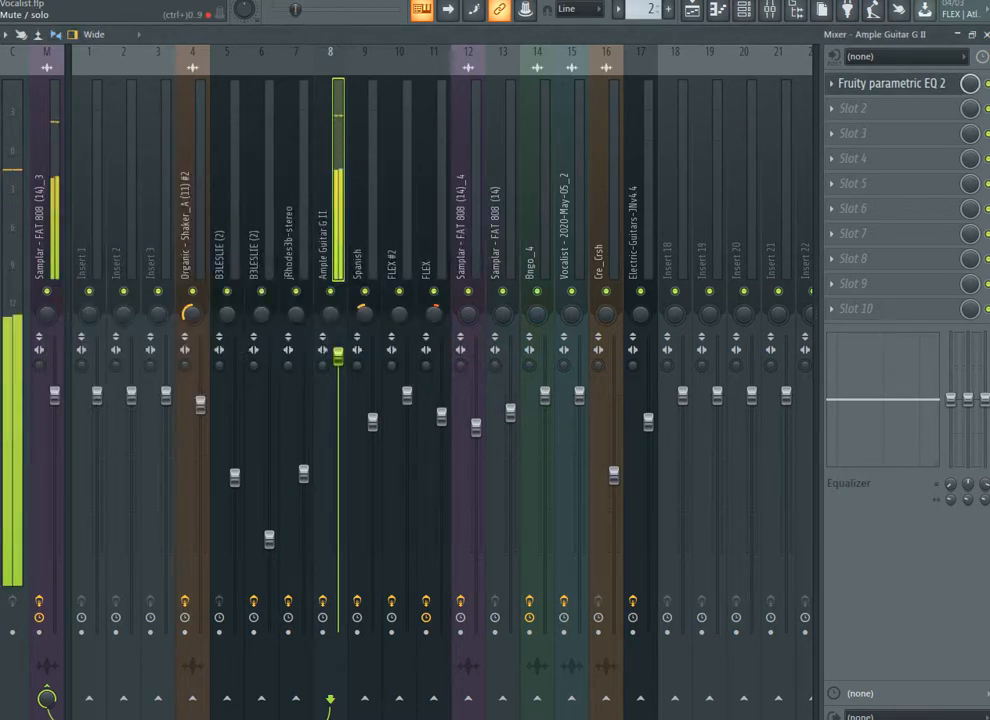
# - Examine the low-cut curve in the guitar's Fruity parametric EQ 2 during playback, close the plugin, and stop
pyautogui.click(892, 84)
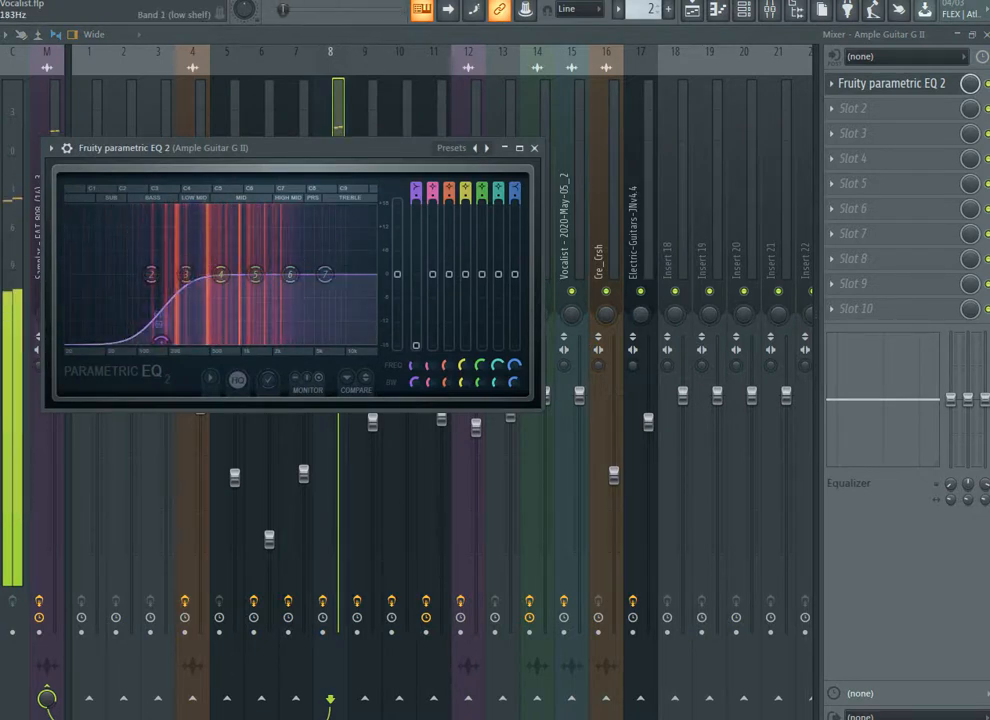
pyautogui.click(534, 148)
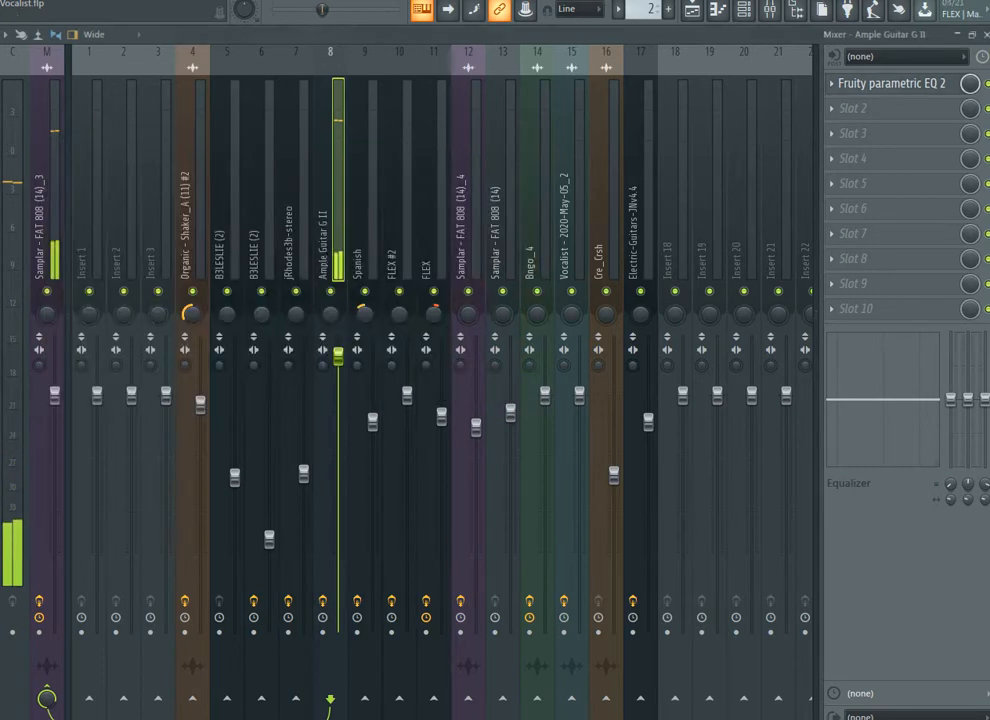
pyautogui.press('space')
# - Return to the playlist, unmute Track 8, and play the arrangement from bar 11
pyautogui.click(692, 9)
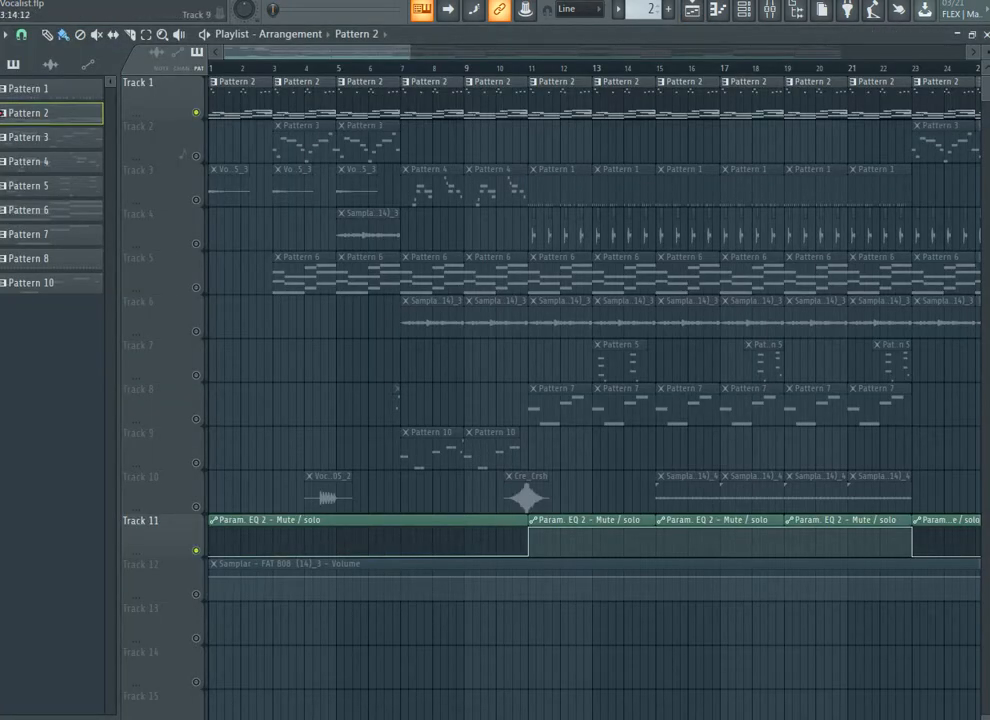
pyautogui.click(196, 419)
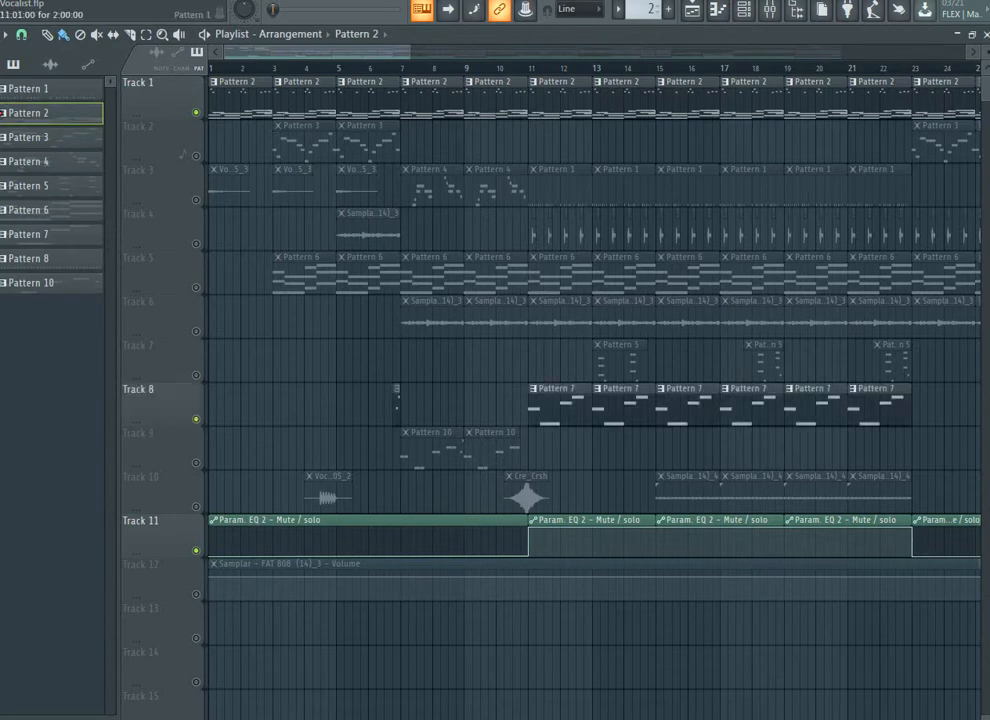
pyautogui.click(537, 67)
pyautogui.press('space')
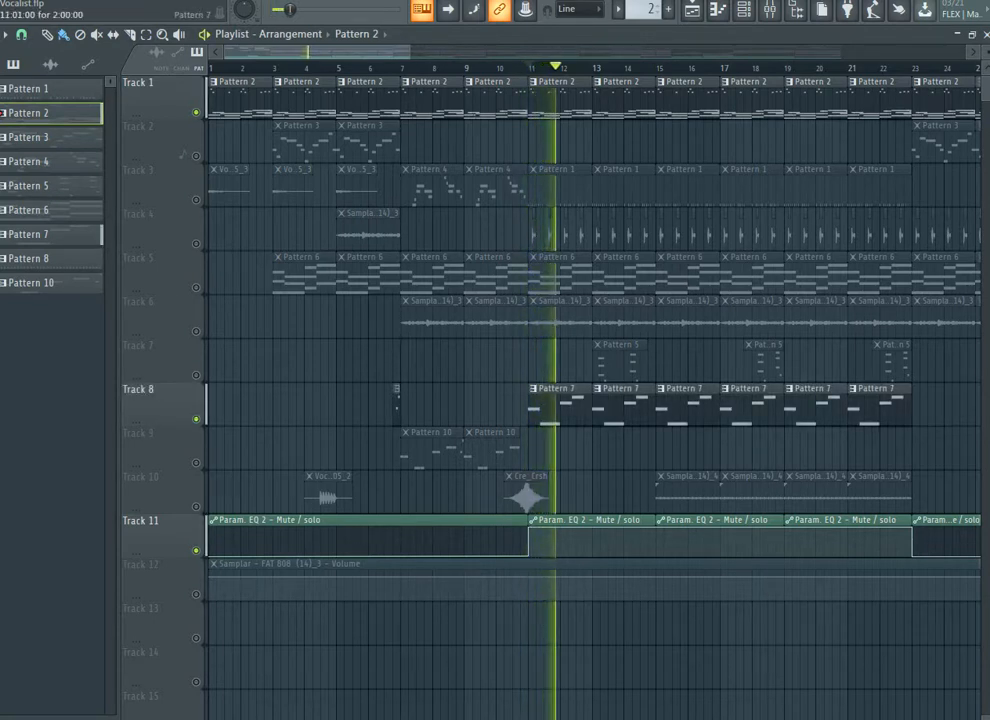
pyautogui.press('space')
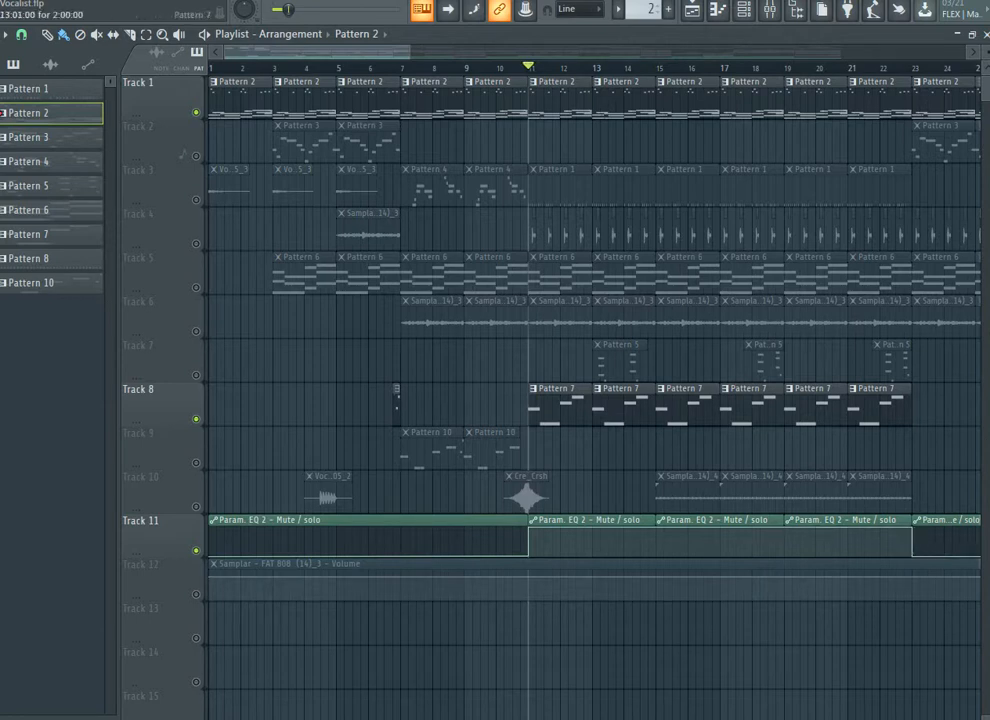
# - Highlight the two EQ automation clips meeting at bar 11 on Track 11, reselect only the first, and preview playback from bar 9
pyautogui.moveTo(510, 516); pyautogui.dragTo(538, 556)
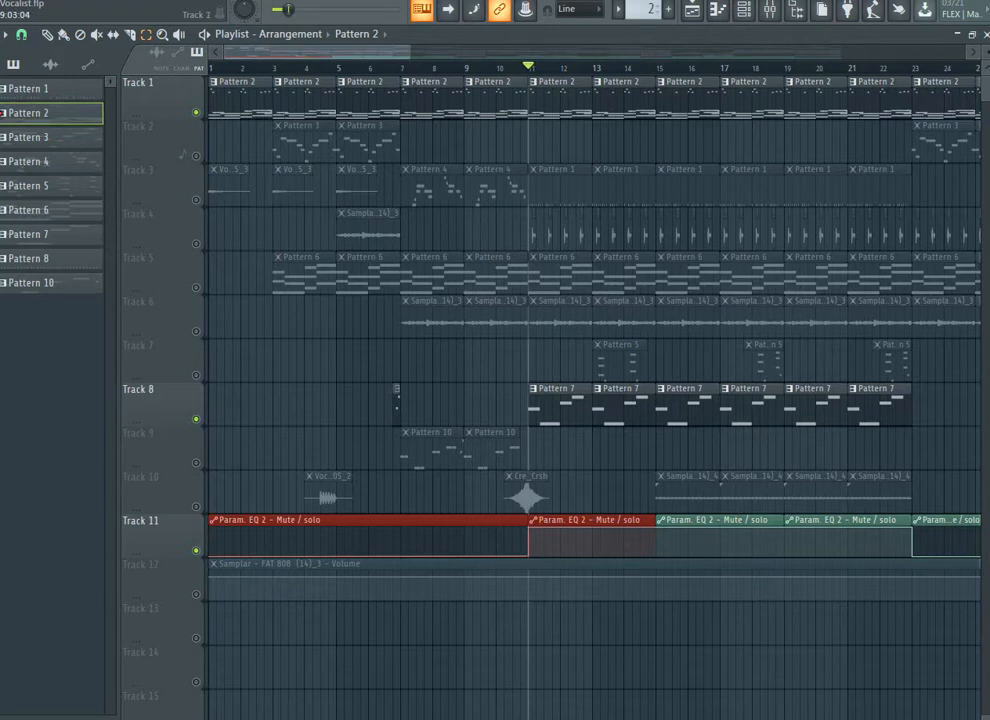
pyautogui.hotkey('ctrl', 'd')
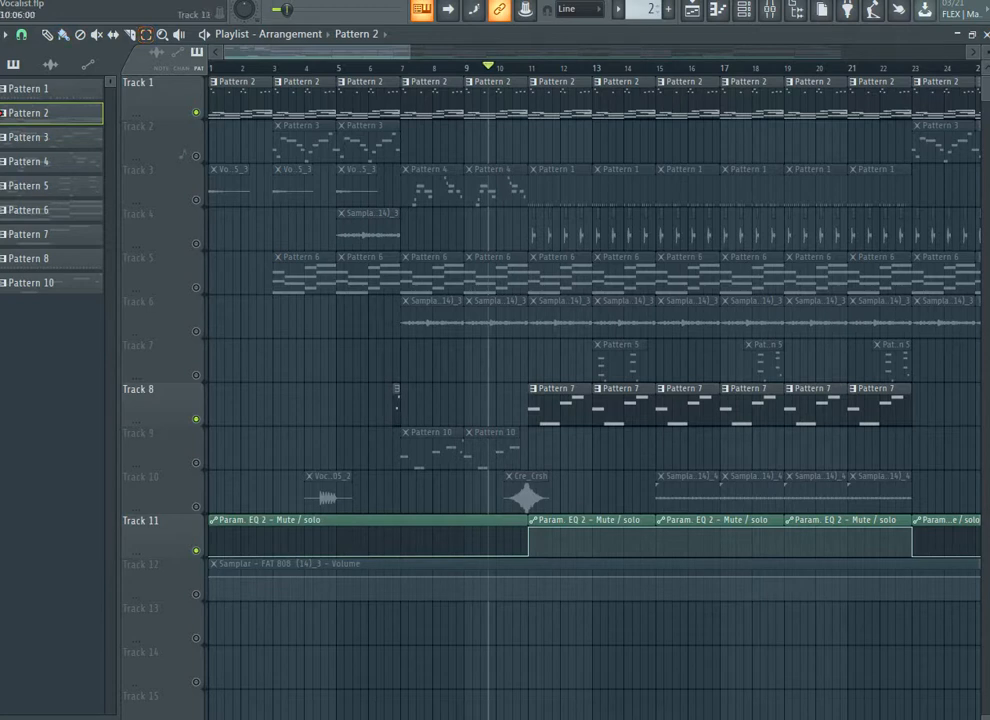
pyautogui.click(513, 537)
pyautogui.press('space')
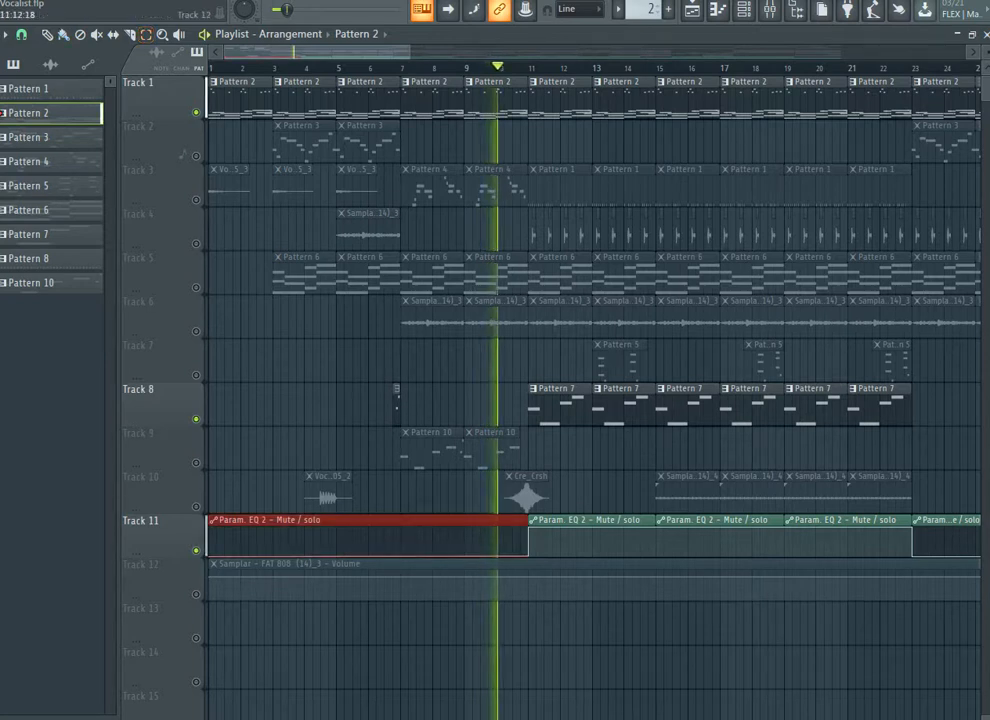
pyautogui.press('space')
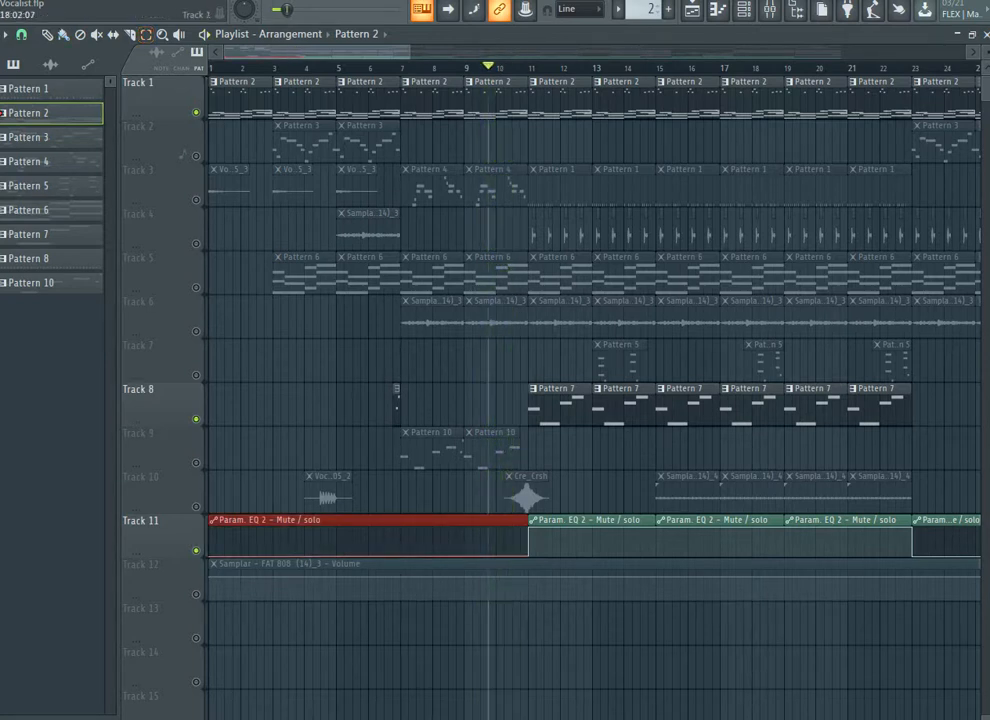
# - Replay from bar 9, check the guitar insert's EQ slot in the mixer during playback, and return to the playlist
pyautogui.press('space')
pyautogui.press('F9')
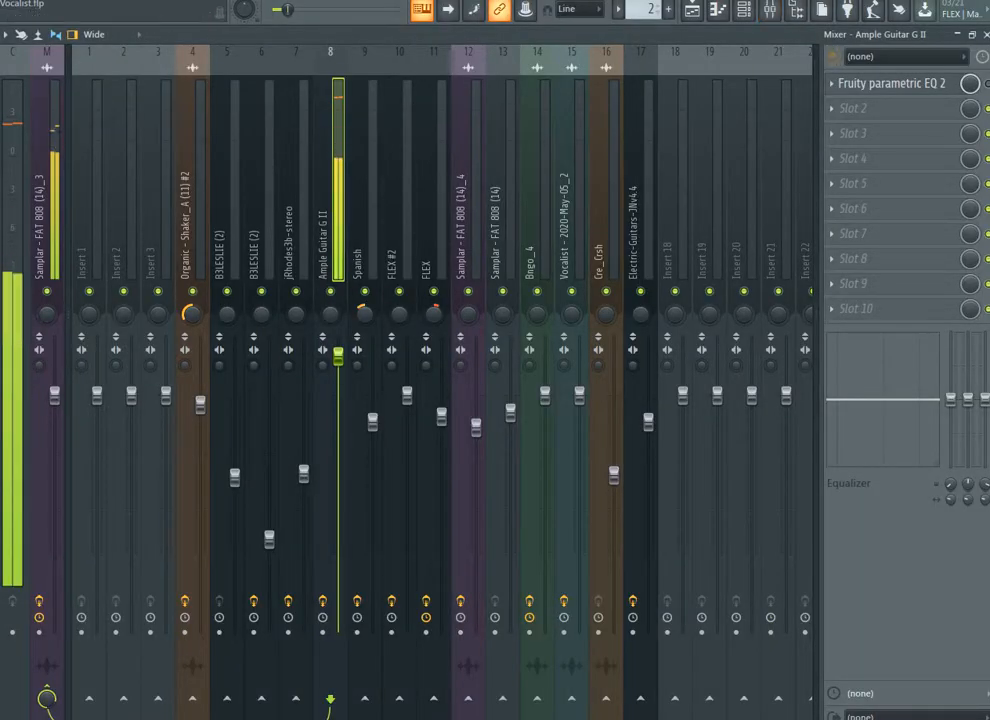
pyautogui.press('F9')
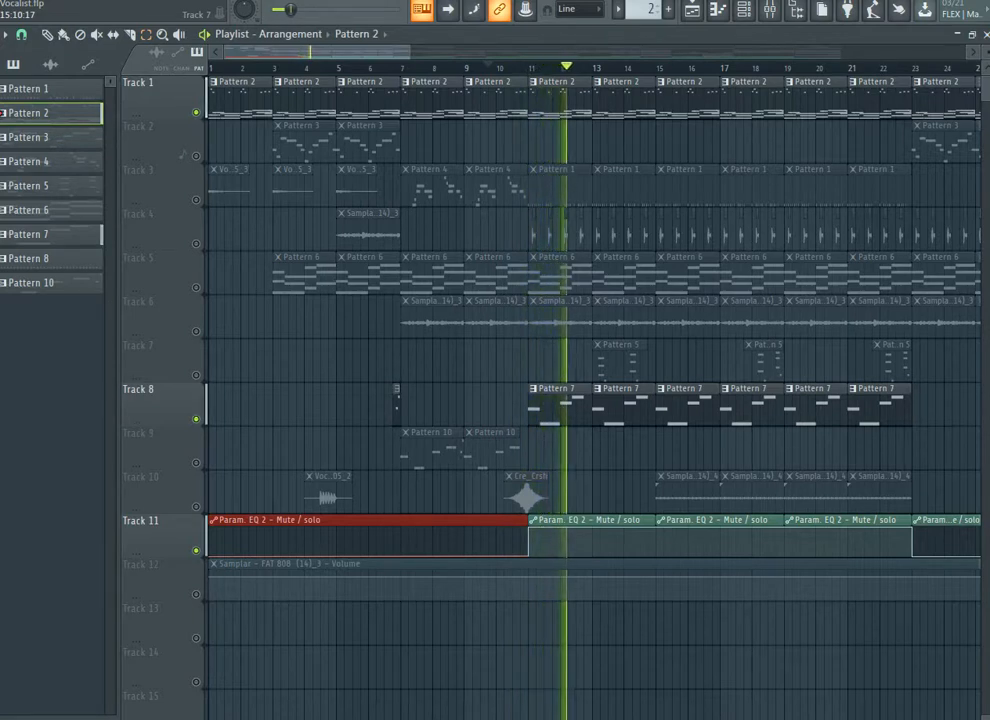
# - Open the guitar insert's Fruity parametric EQ 2, raise the band 1 low cut to about 220 Hz, and return to the playlist
pyautogui.press('F9')
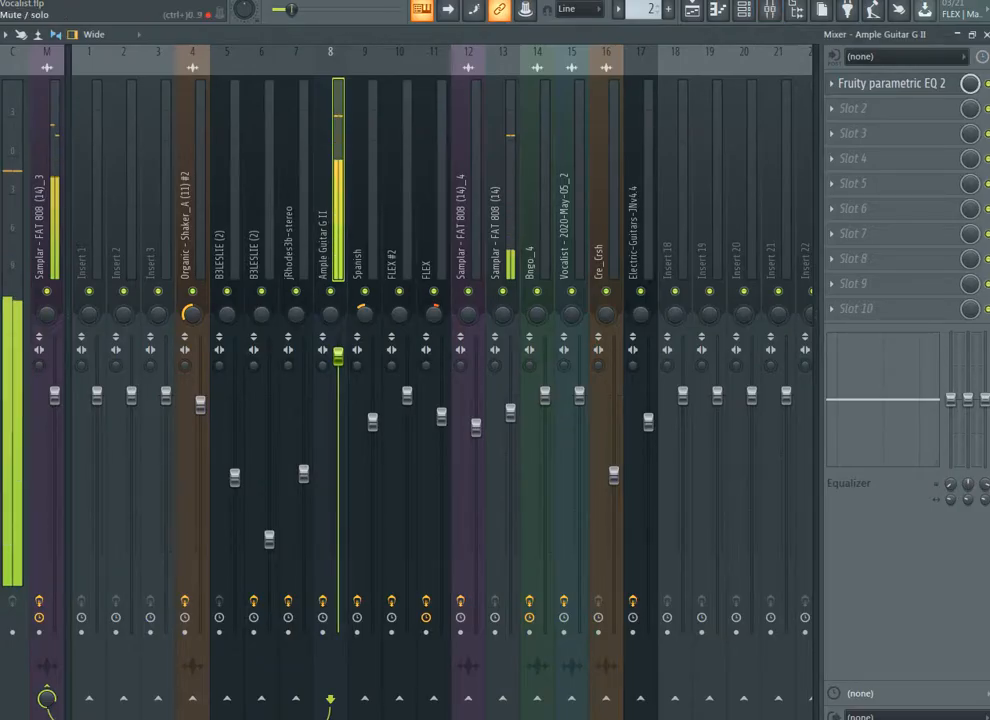
pyautogui.click(890, 83)
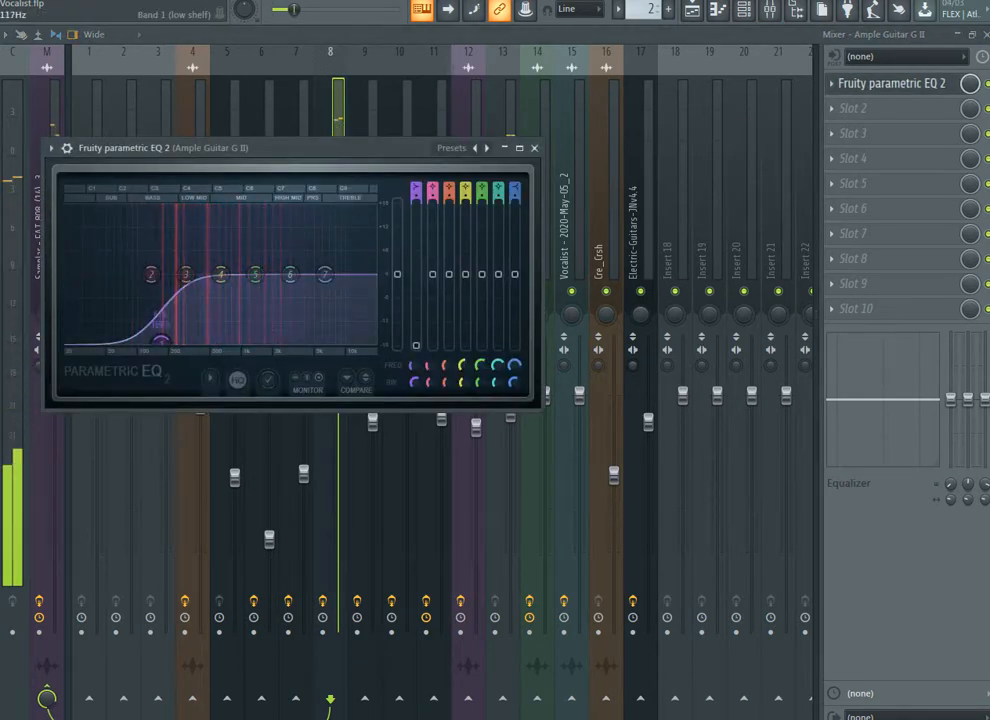
pyautogui.moveTo(160, 342)
pyautogui.mouseDown()
pyautogui.moveTo(207, 338)
pyautogui.moveTo(168, 341)
pyautogui.mouseUp()
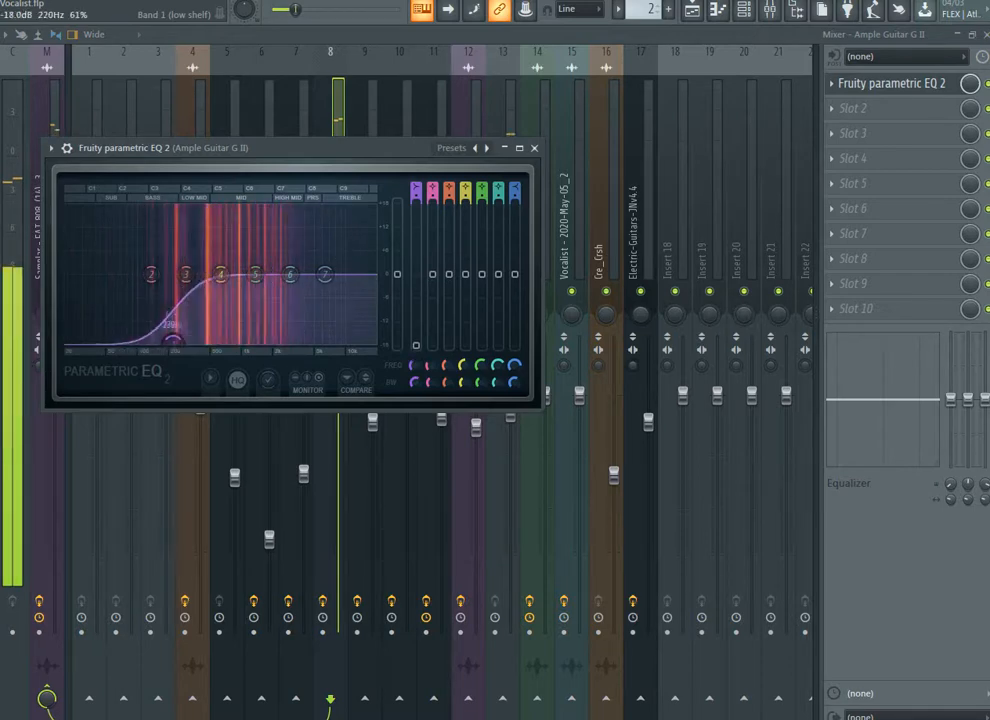
pyautogui.press('F5')
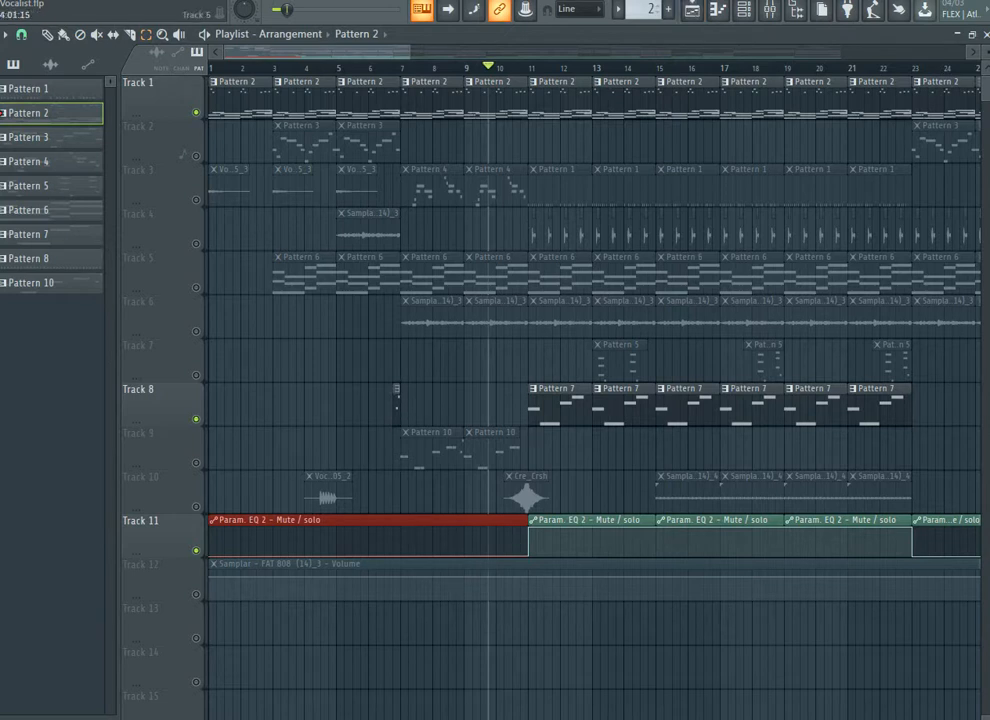
# - Unmute Tracks 5, 6, 7 and 9 in the playlist, and select all clips on Track 8 and on Track 10
pyautogui.click(196, 288)
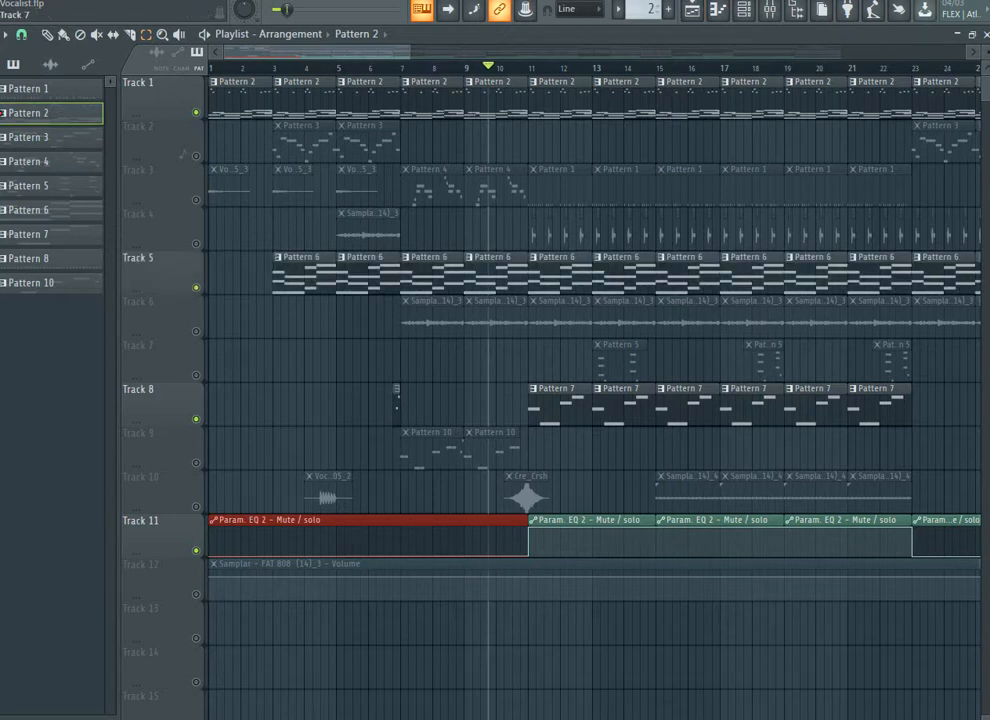
pyautogui.click(196, 331)
pyautogui.doubleClick(188, 412)
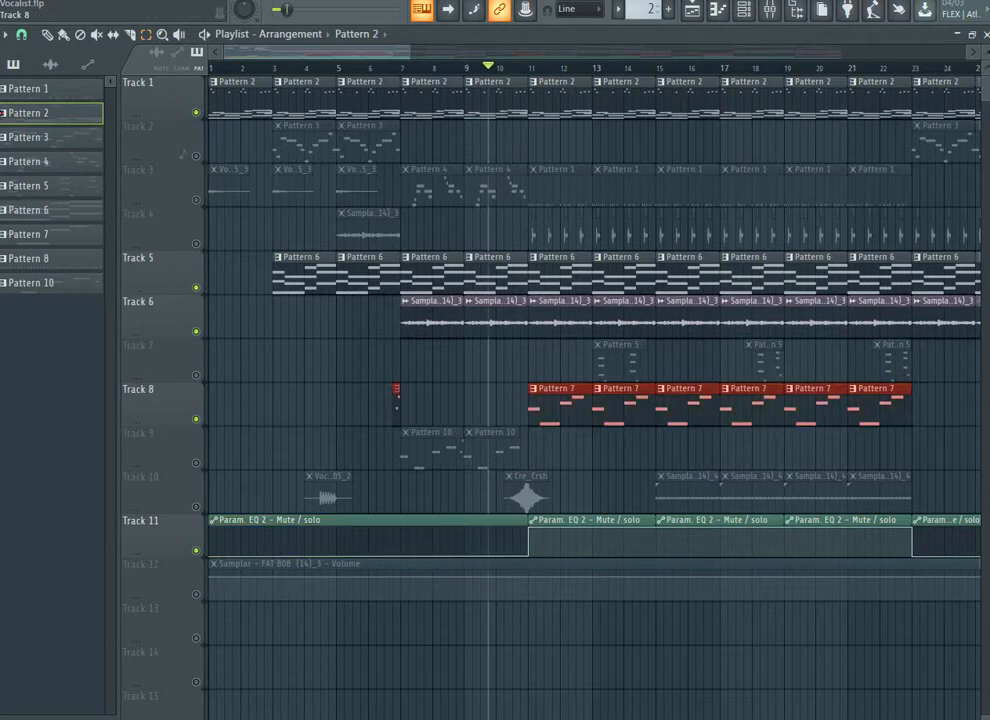
pyautogui.click(196, 375)
pyautogui.click(196, 463)
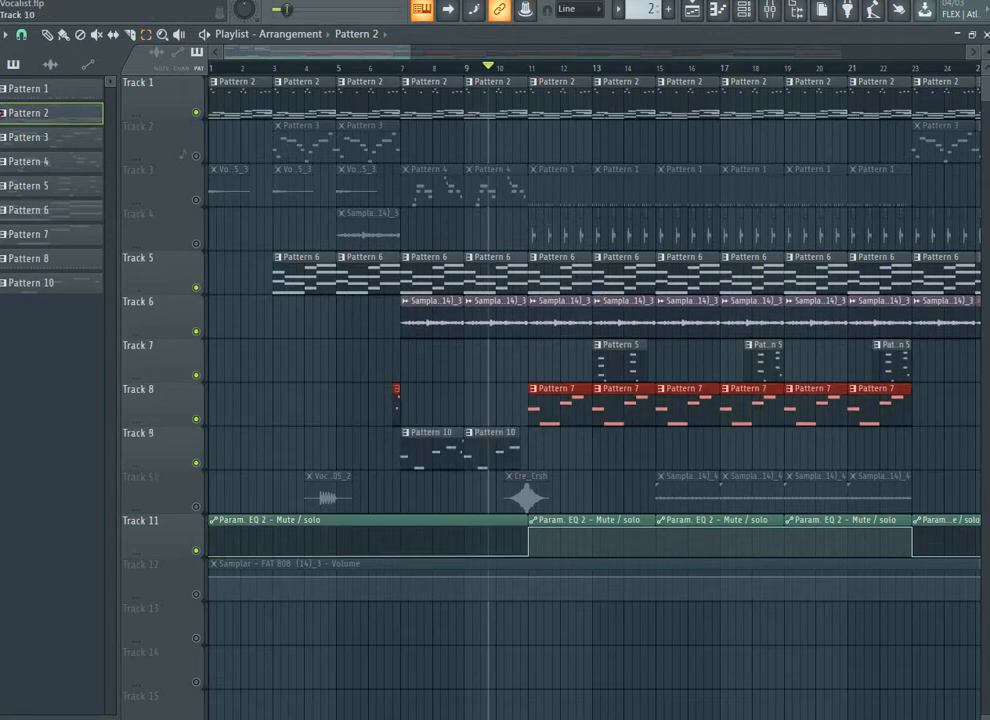
pyautogui.doubleClick(188, 500)
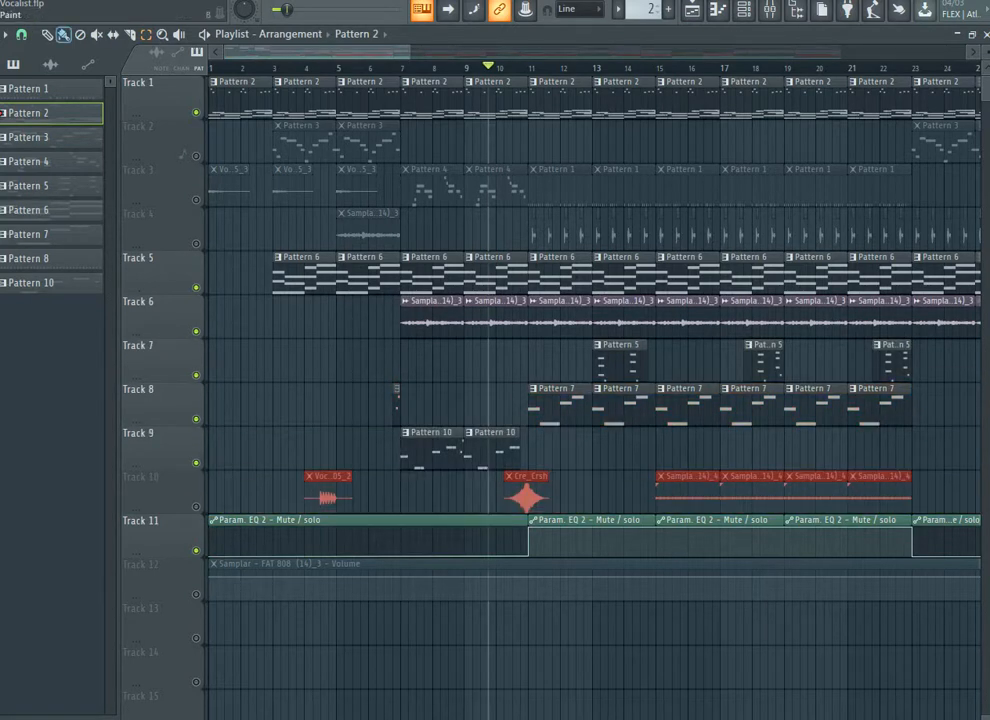
# - Solo Track 3, unmute Track 4 alongside it, and play the arrangement from bar 11
pyautogui.moveTo(350, 52); pyautogui.dragTo(408, 52)
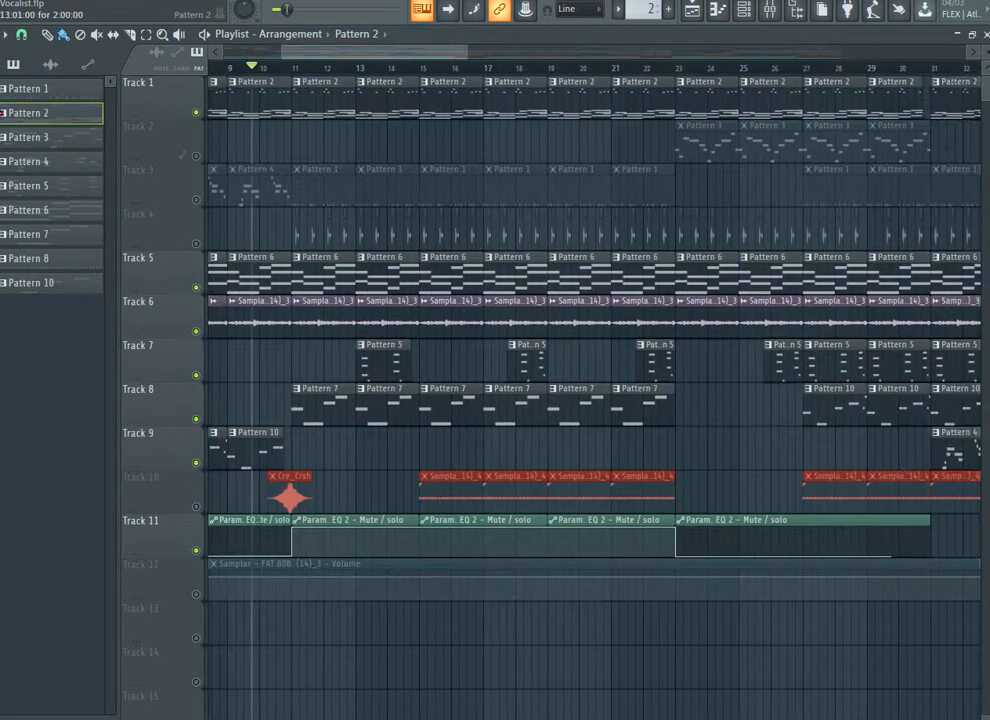
pyautogui.click(293, 67)
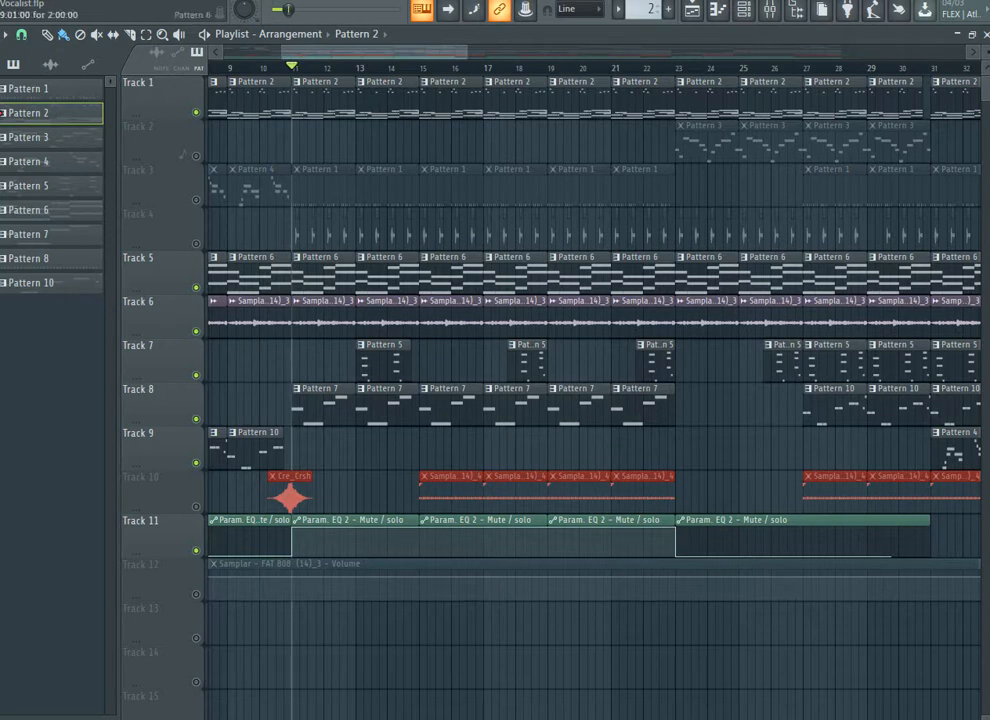
pyautogui.click(196, 200)
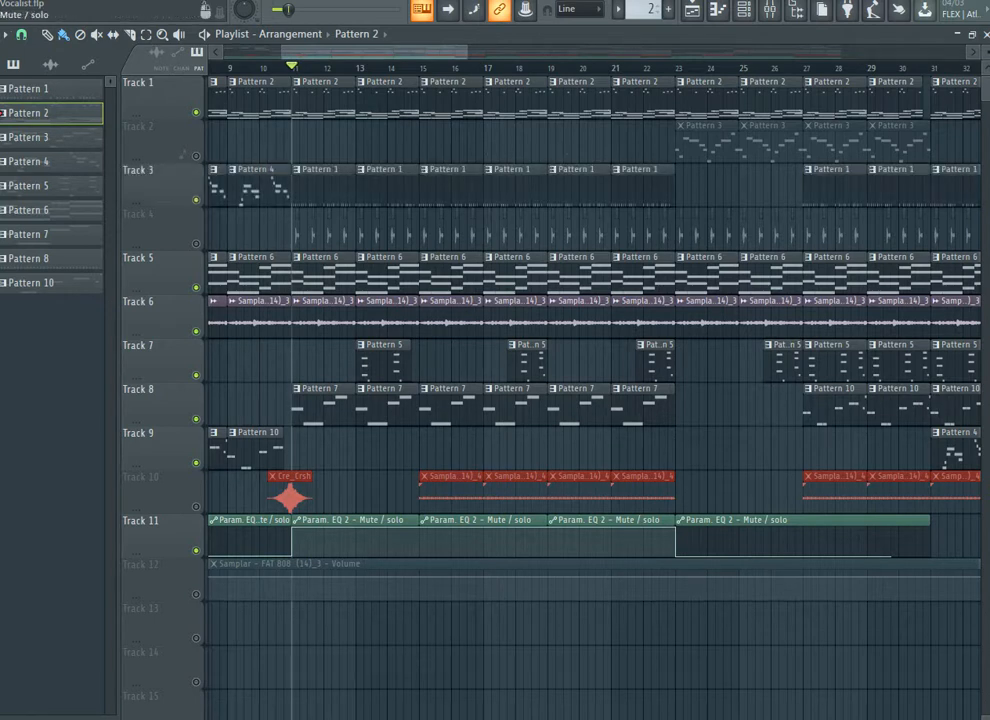
pyautogui.rightClick(196, 200)
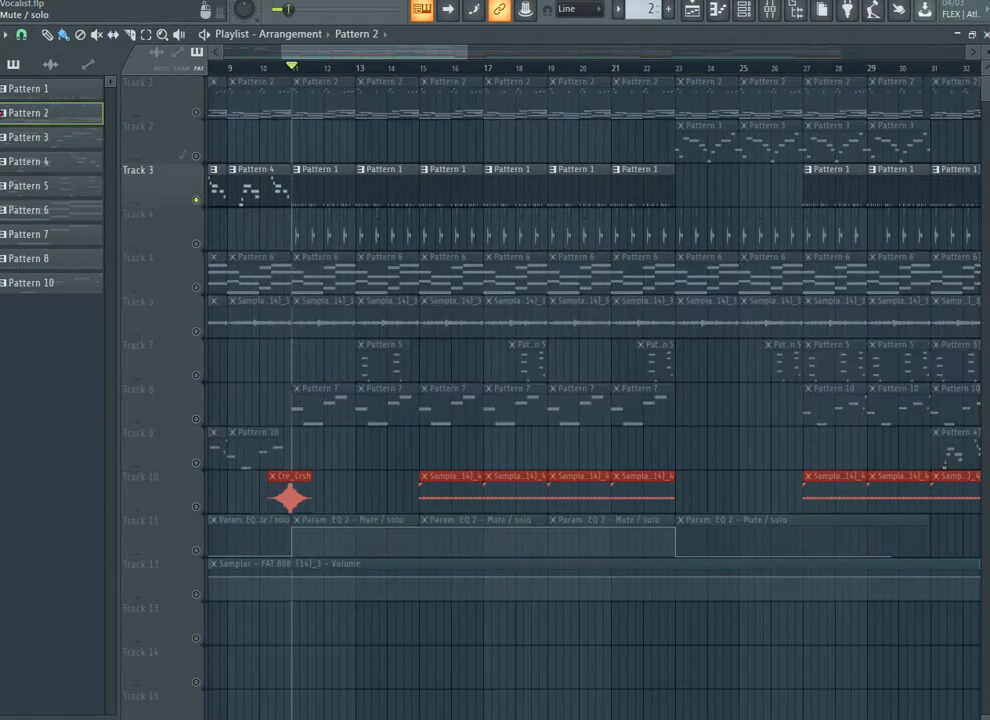
pyautogui.click(196, 243)
pyautogui.press('space')
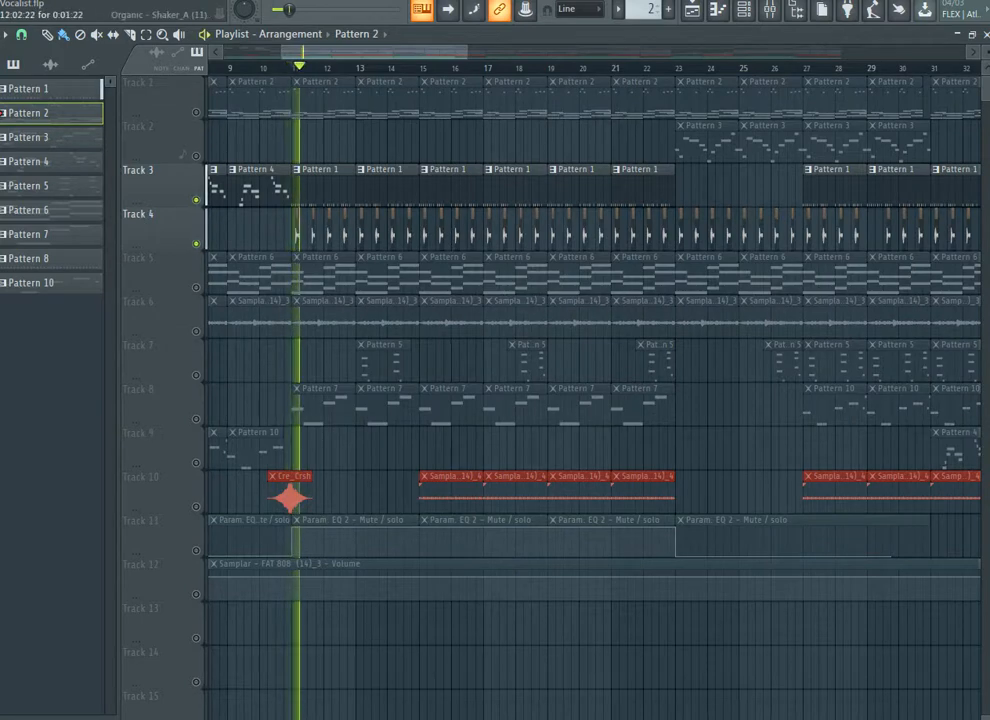
# - Select Pattern 1, show its steps in the channel rack, and audition its percussion channels one by one
pyautogui.click(326, 186)
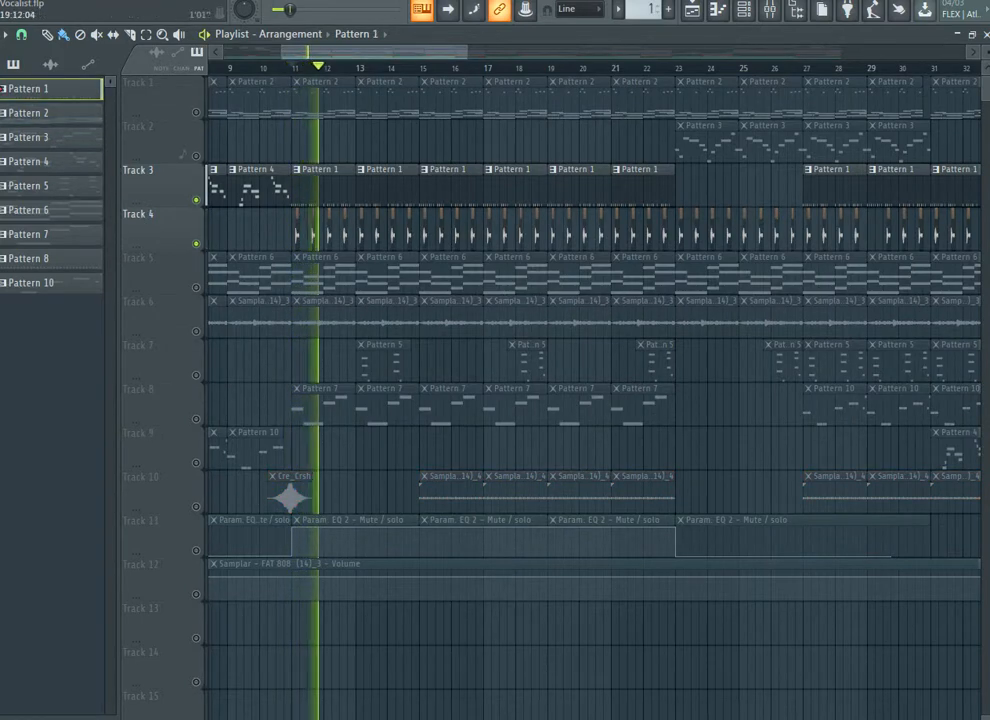
pyautogui.click(744, 10)
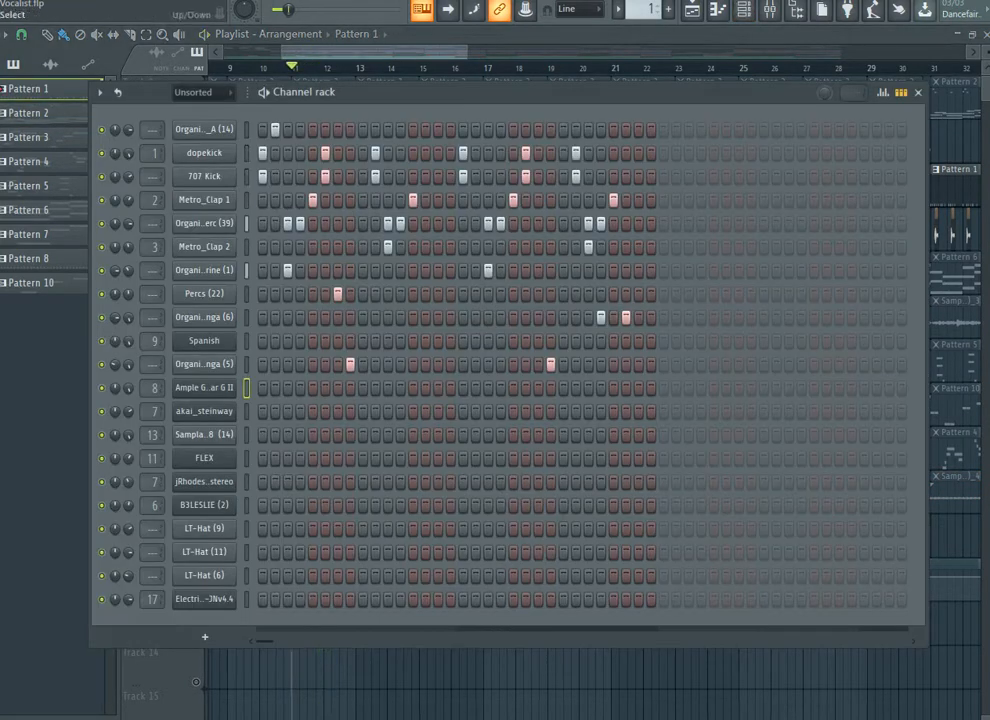
pyautogui.press('q')
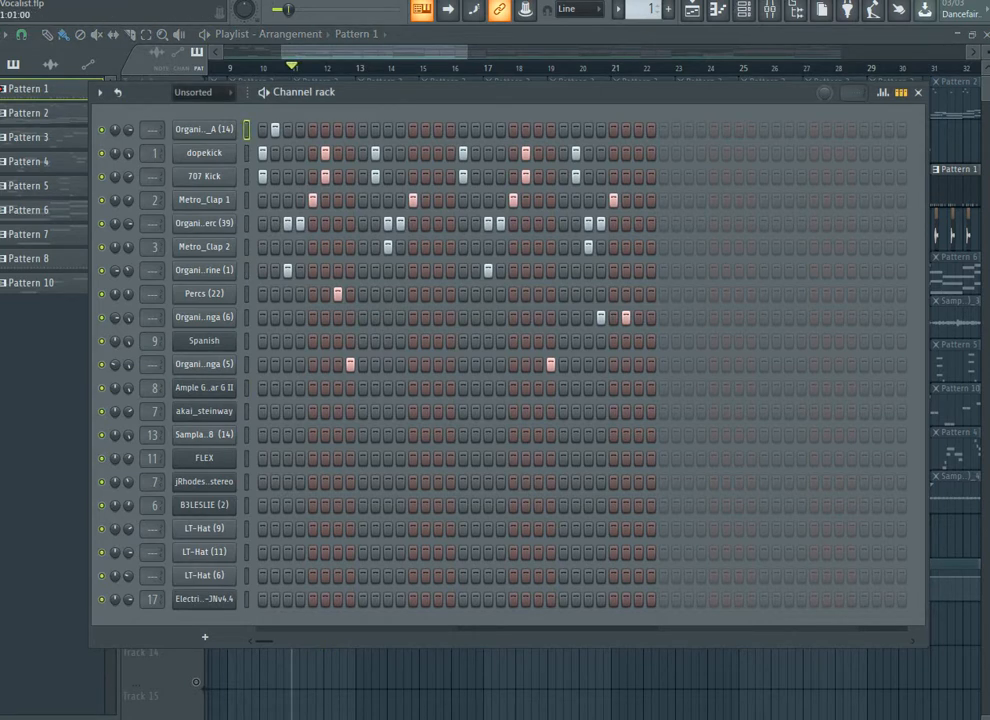
pyautogui.press('Down')
pyautogui.press('q')
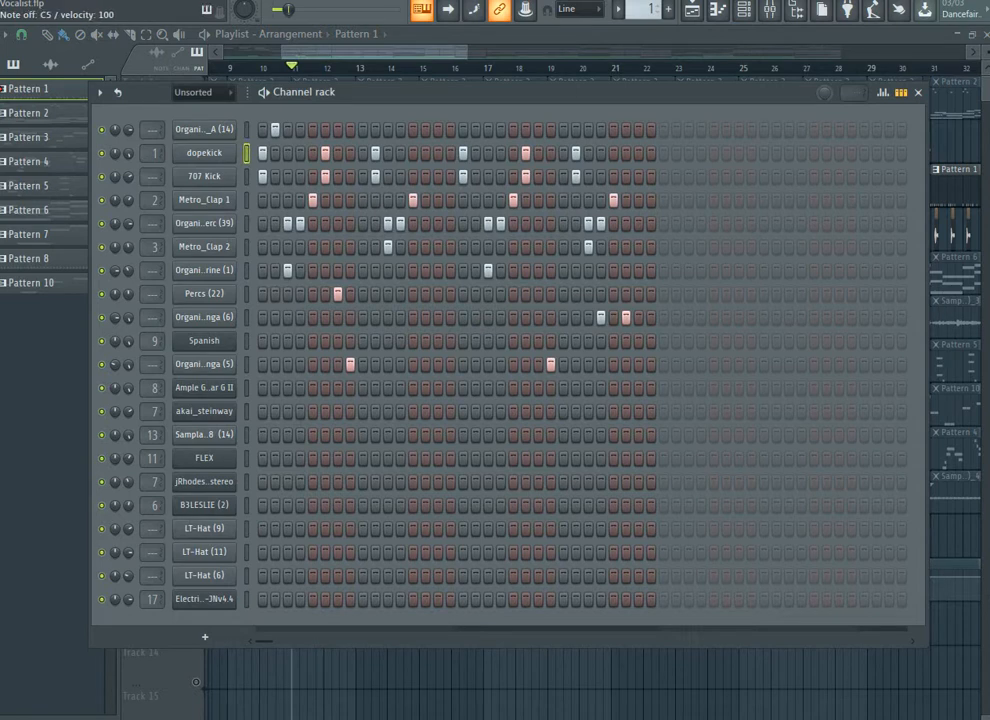
pyautogui.press('Down')
pyautogui.press('q')
pyautogui.press('Up')
pyautogui.press('Down')
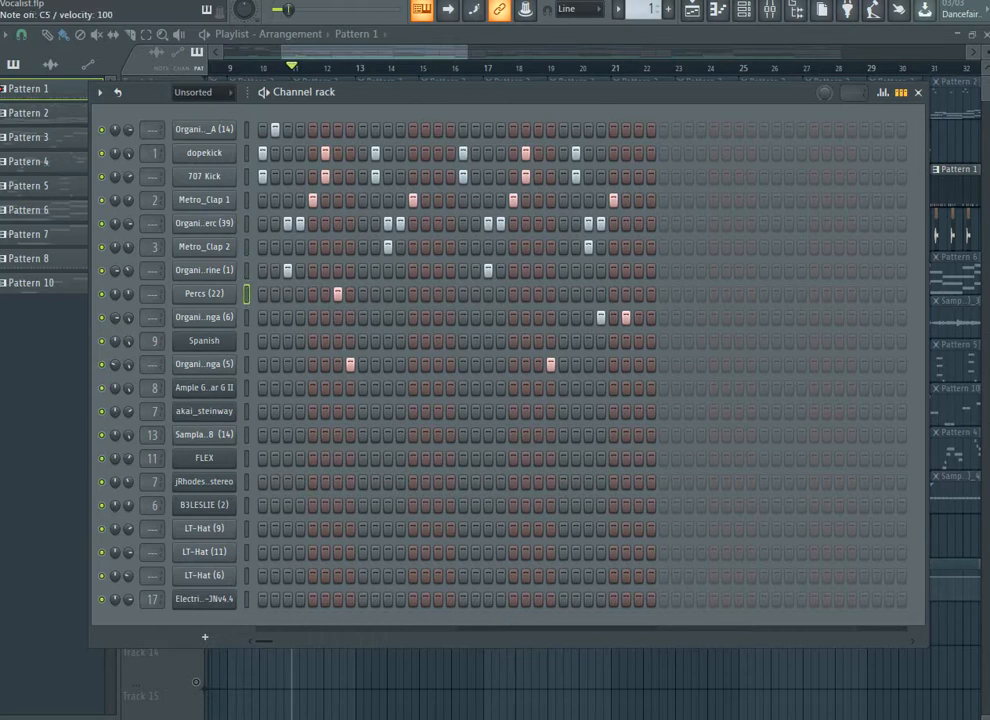
pyautogui.press('Down')
pyautogui.press('Down')
pyautogui.press('Down')
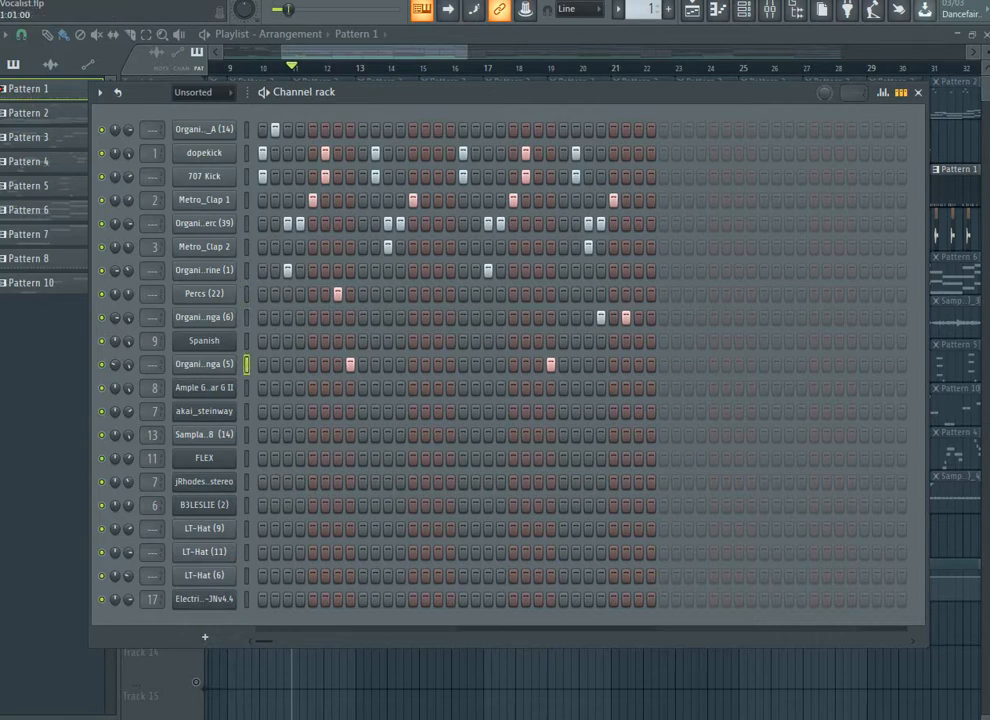
# - Play Pattern 1 on its own, return to the playlist, and mute and unmute Track 3 to hear Track 4 alone
pyautogui.press('space')
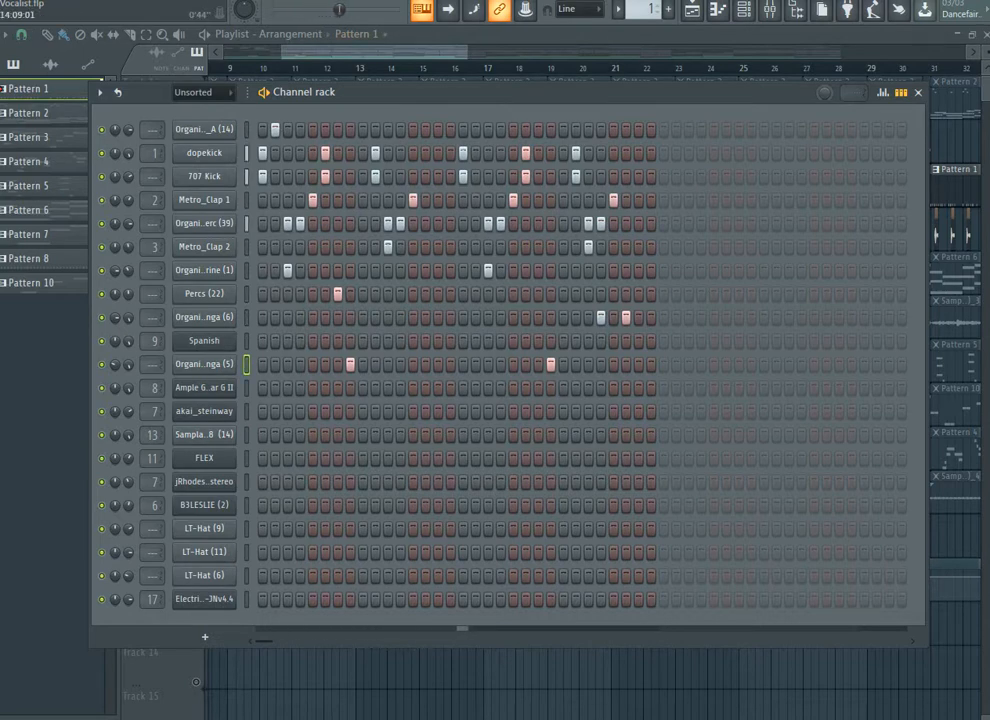
pyautogui.press('F6')
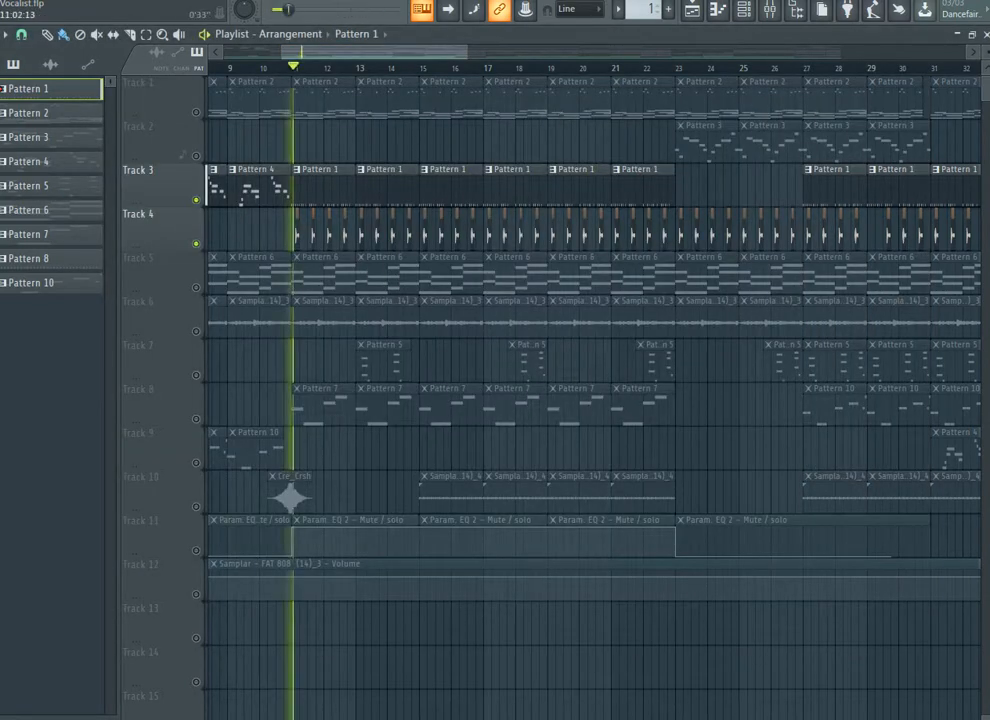
pyautogui.click(196, 199)
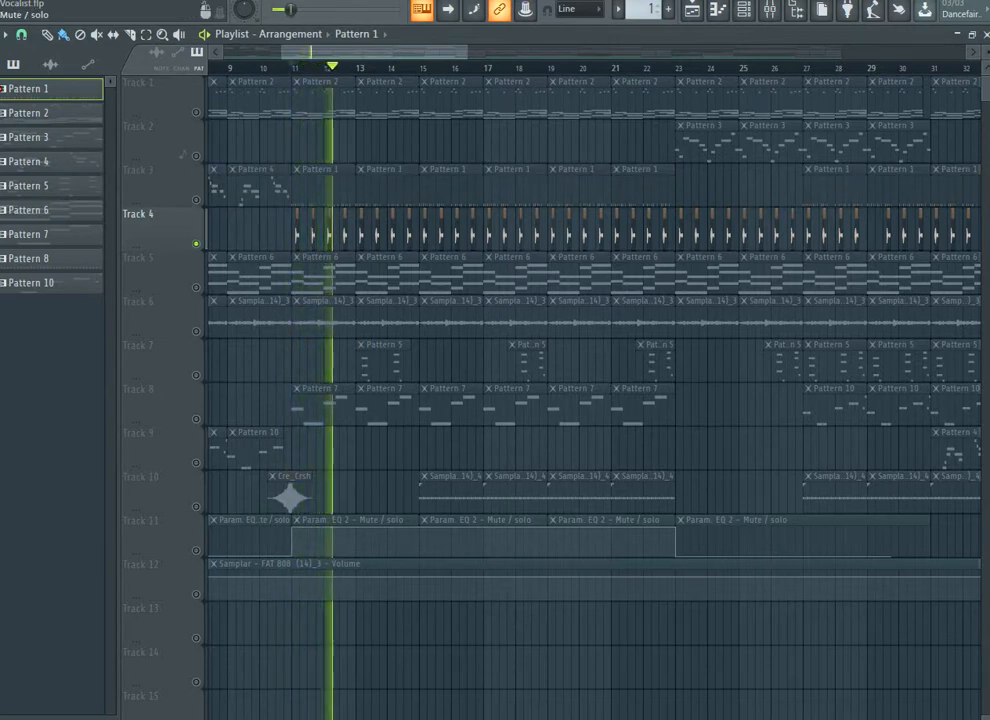
pyautogui.click(196, 199)
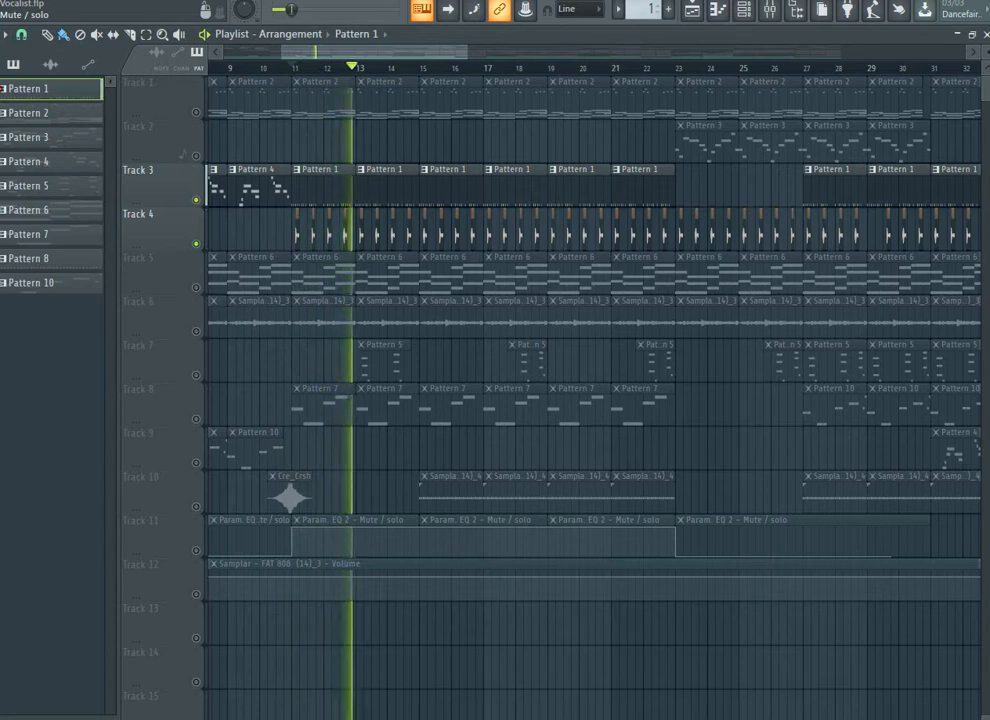
# - Unmute Tracks 5, 6, 1, 8, 10, 11, 12 and 9 one after another during playback, and stop
pyautogui.click(196, 287)
pyautogui.click(196, 331)
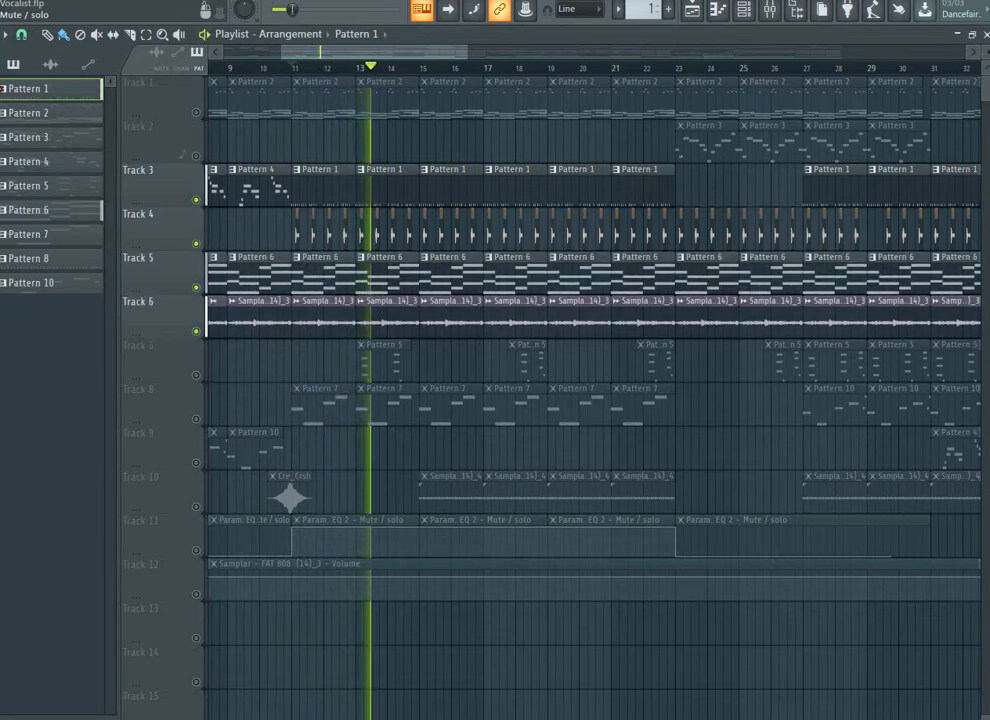
pyautogui.click(196, 112)
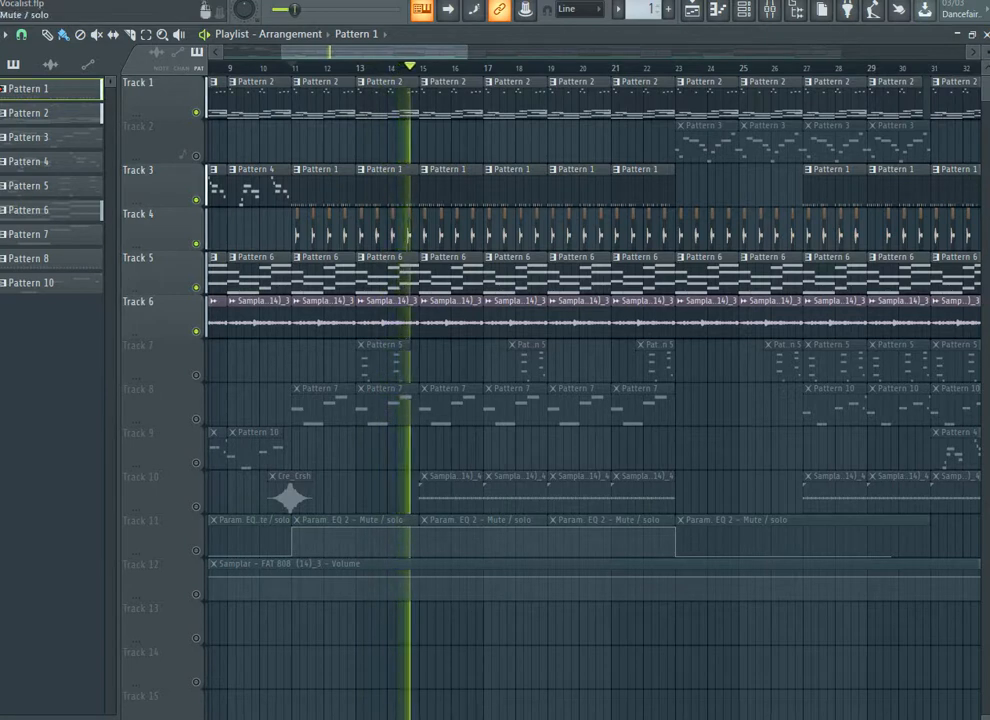
pyautogui.click(196, 419)
pyautogui.click(196, 507)
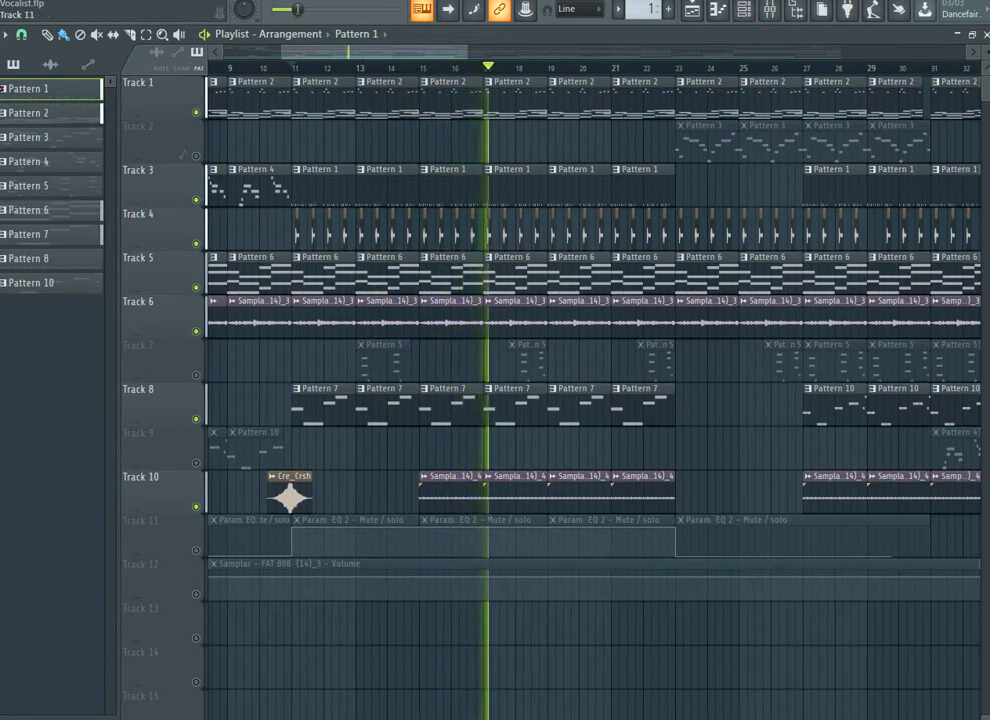
pyautogui.click(196, 551)
pyautogui.click(196, 595)
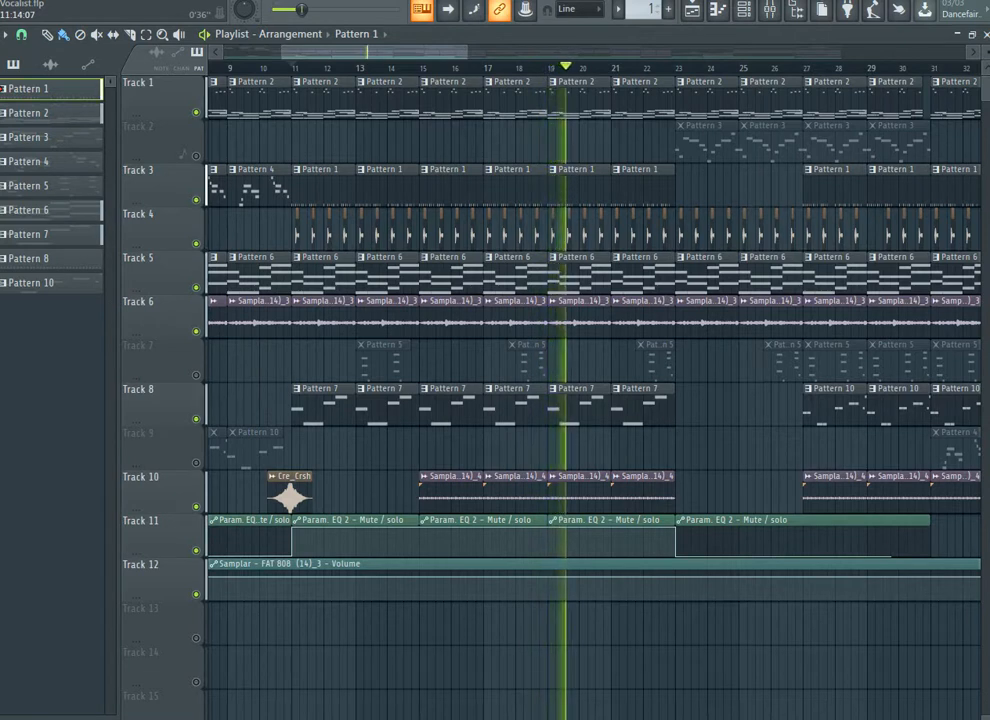
pyautogui.click(196, 463)
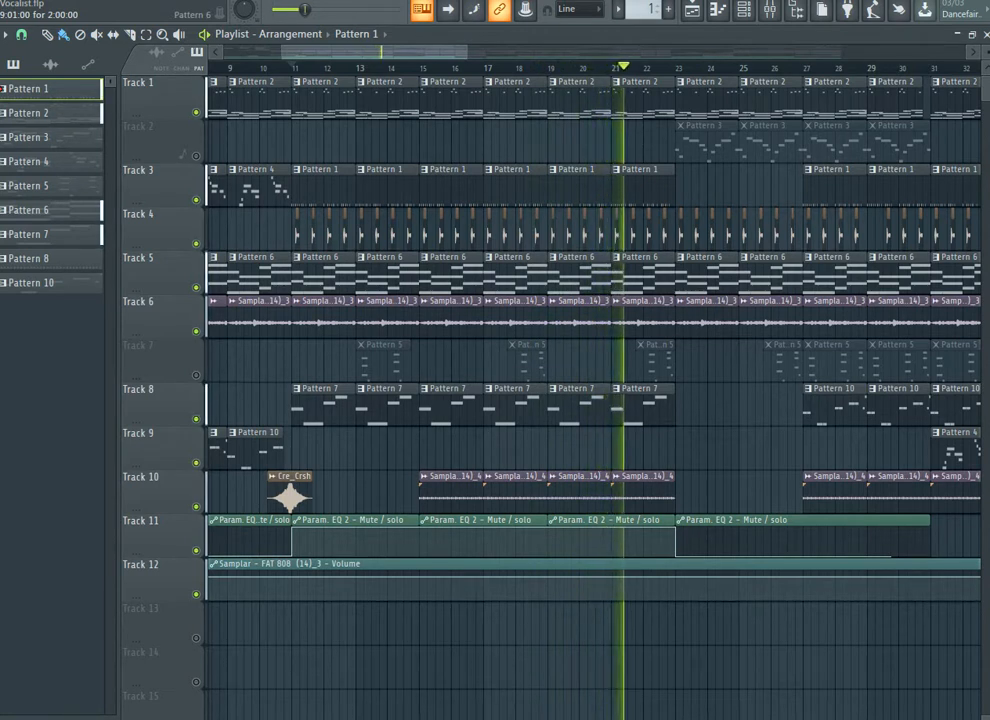
pyautogui.press('space')
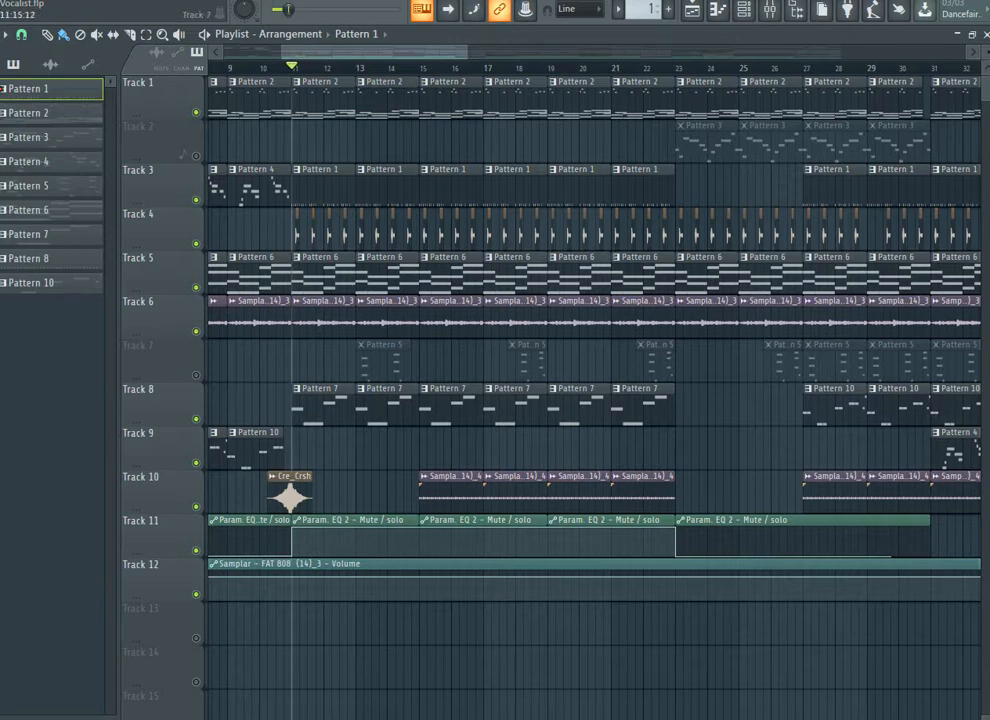
# - Select Pattern 5, unmute Track 7, and audition the B3LESLIE (2) channel in the channel rack
pyautogui.click(382, 356)
pyautogui.click(196, 375)
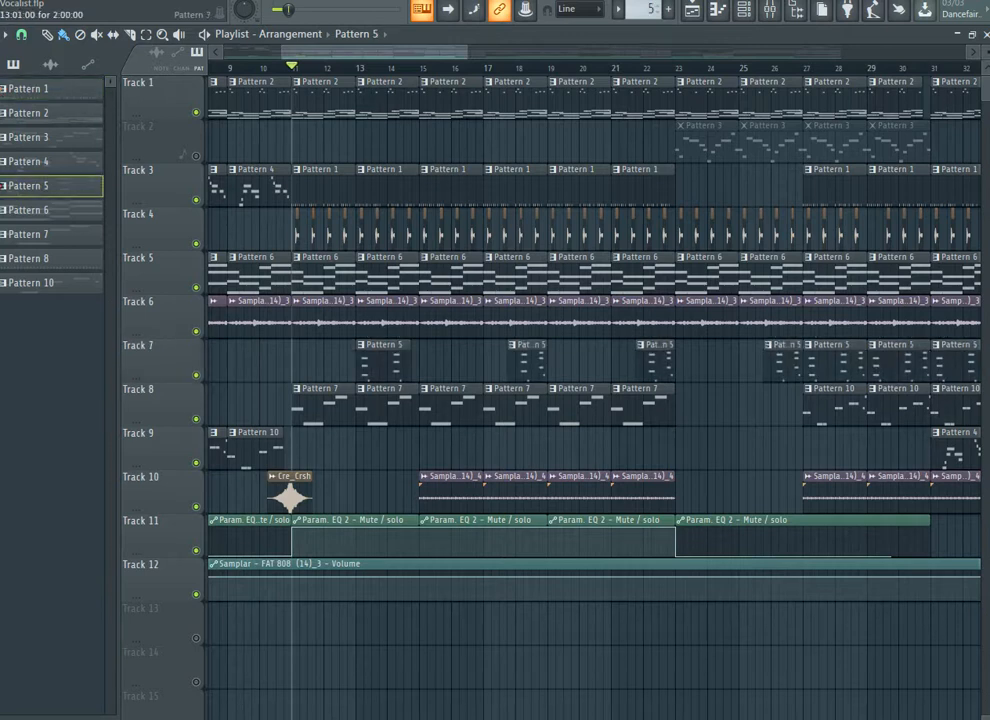
pyautogui.click(743, 9)
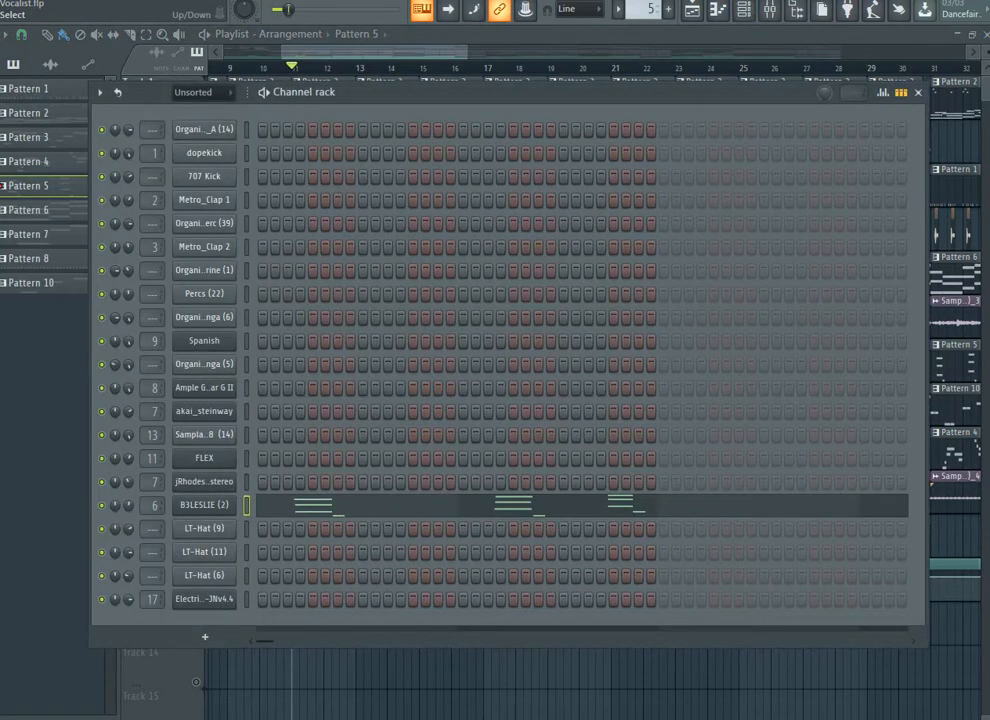
pyautogui.press('q')
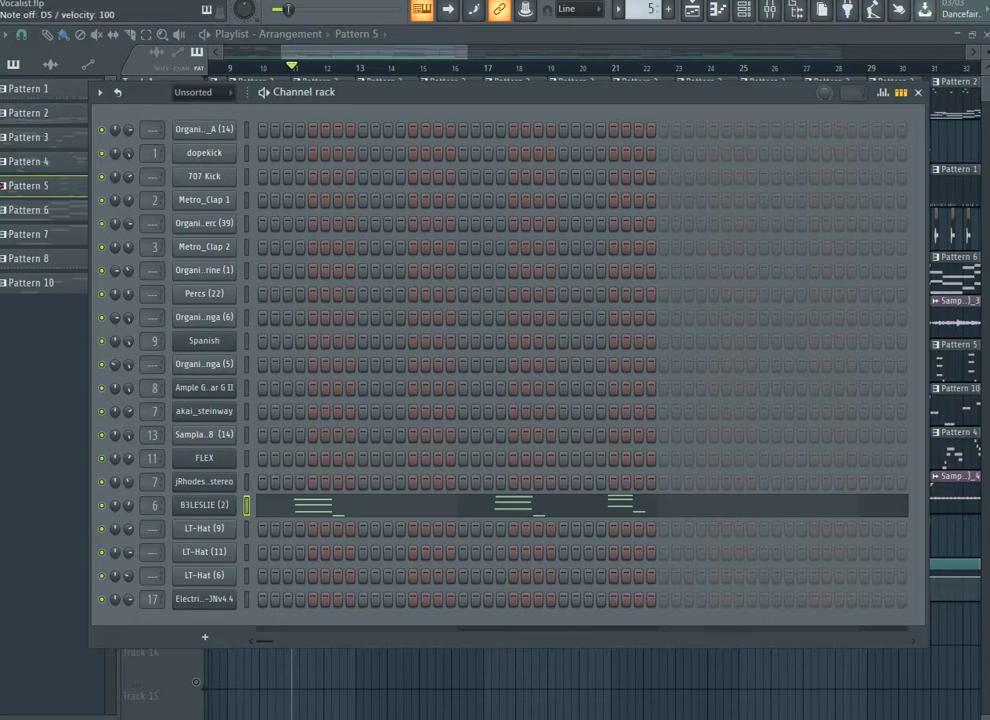
# - Examine Pattern 5's B3LESLIE (2) notes in the piano roll during playback, stop, and return to the playlist
pyautogui.click(302, 505)
pyautogui.scroll(6, 305, 450)
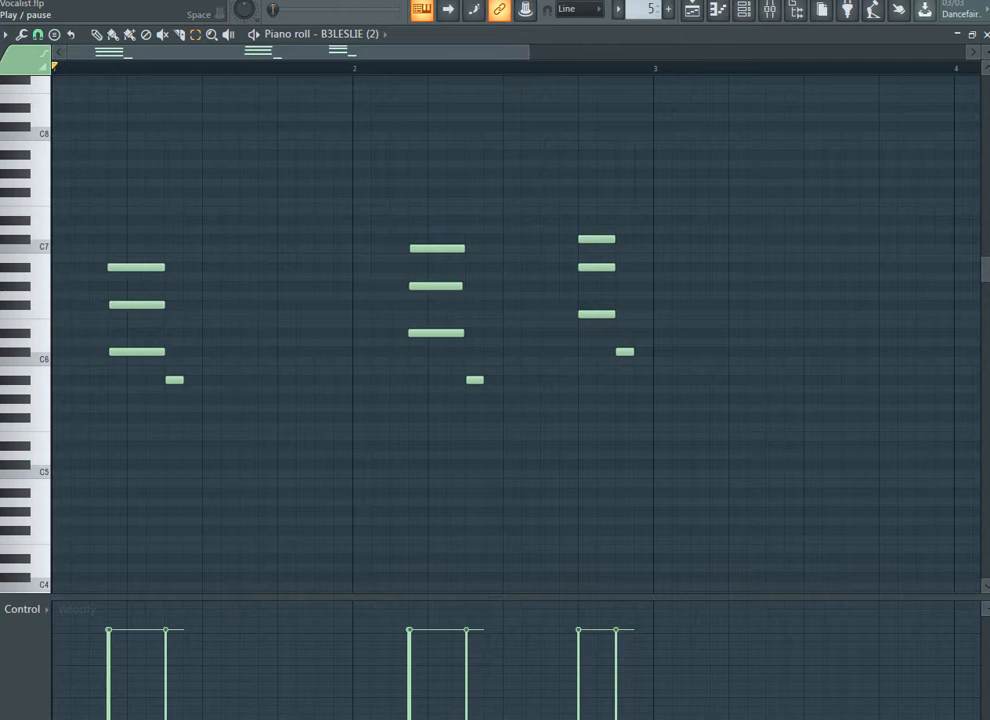
pyautogui.press('space')
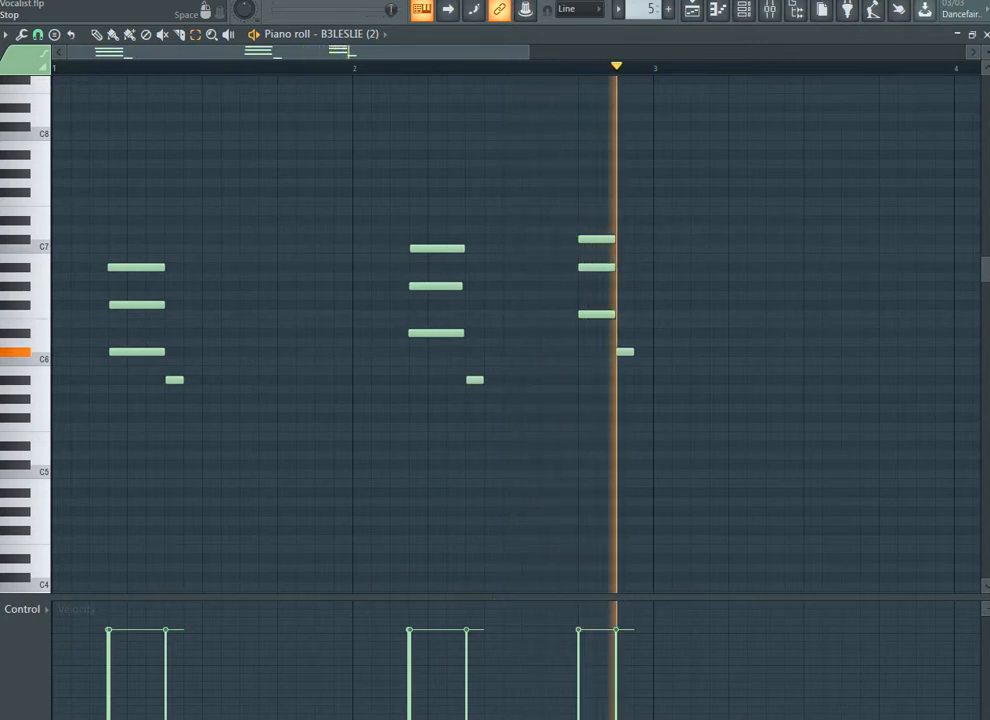
pyautogui.press('space')
pyautogui.click(692, 9)
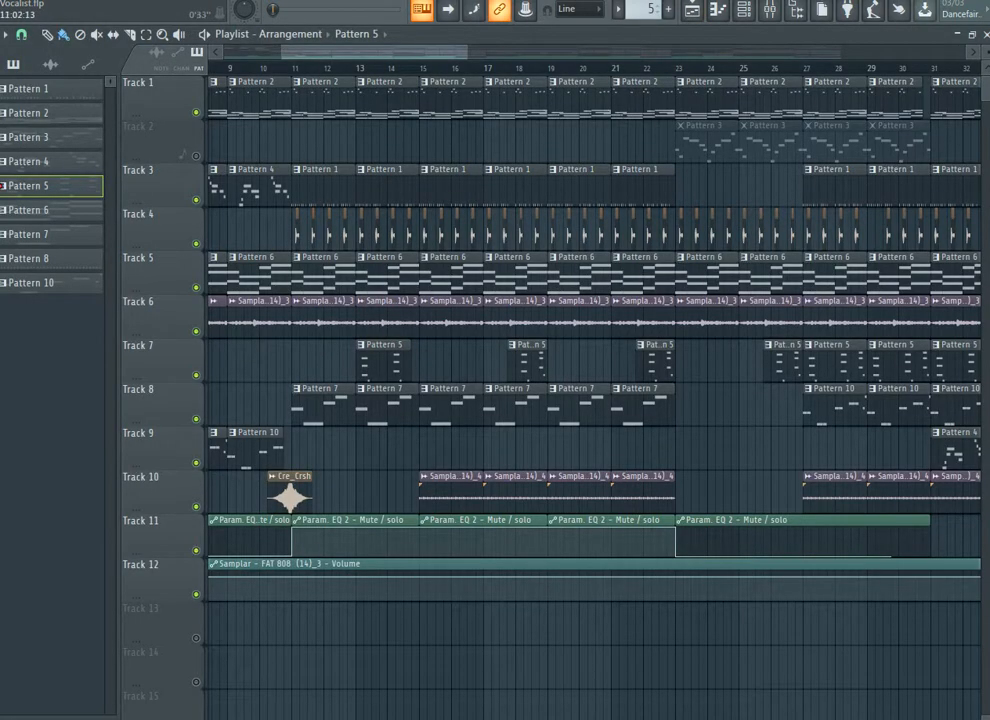
# - Play the arrangement from bar 11 to hear all the enabled layers together, stop, and place the playhead at bar 13
pyautogui.click(292, 67)
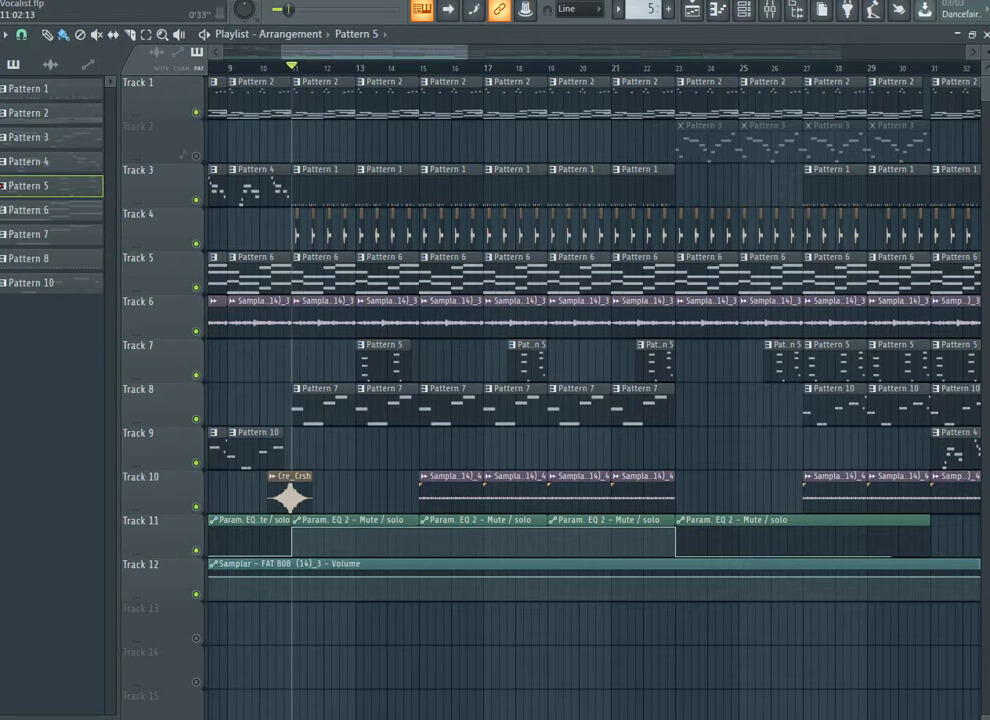
pyautogui.press('space')
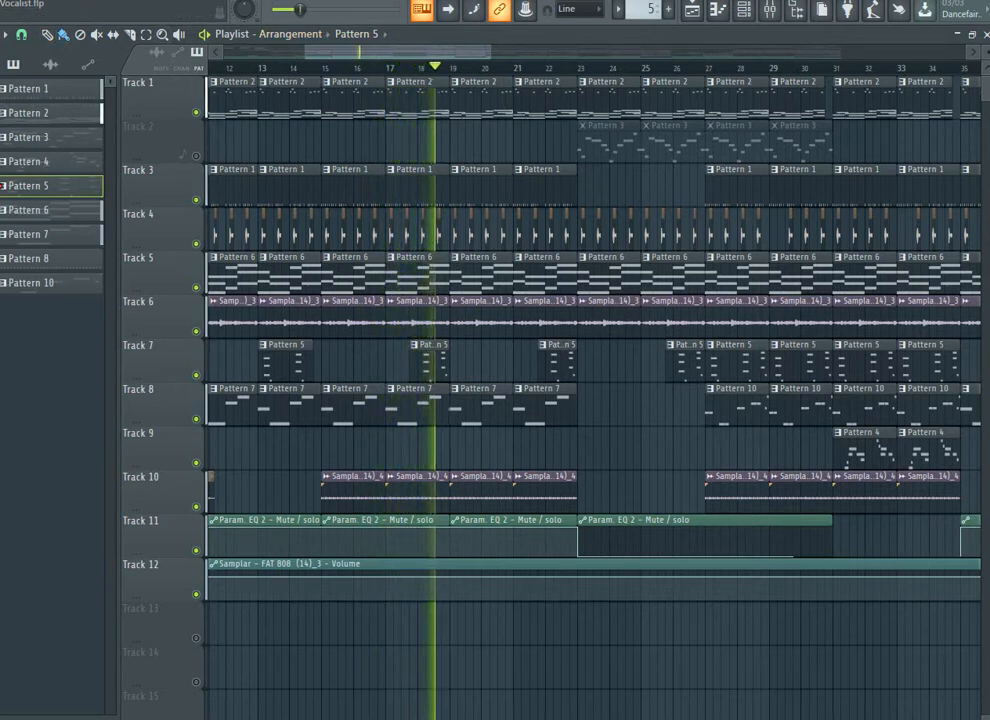
pyautogui.press('space')
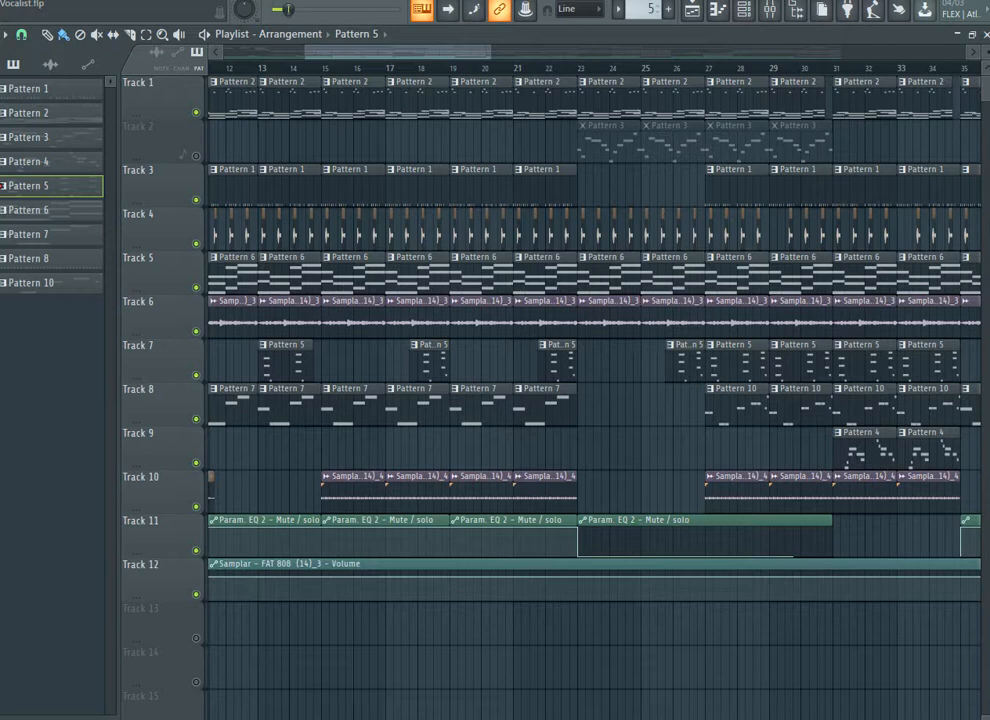
pyautogui.click(273, 65)
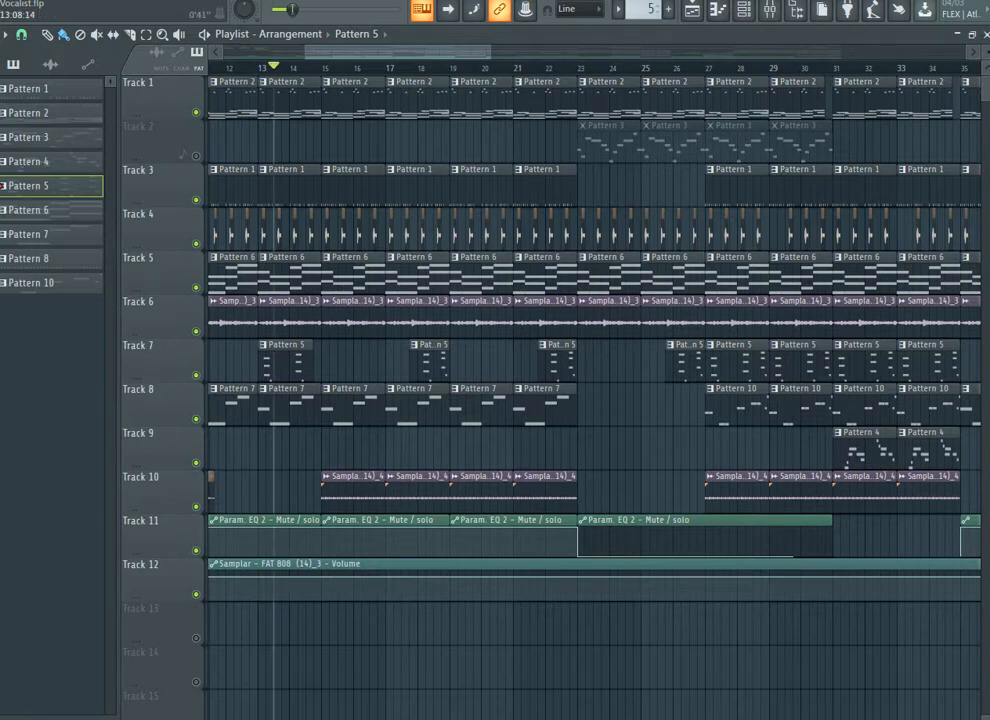
# - Play the arrangement from bar 58 to hear the section without the Track 5 and Track 6 clips, and stop
pyautogui.moveTo(398, 52); pyautogui.dragTo(386, 52)
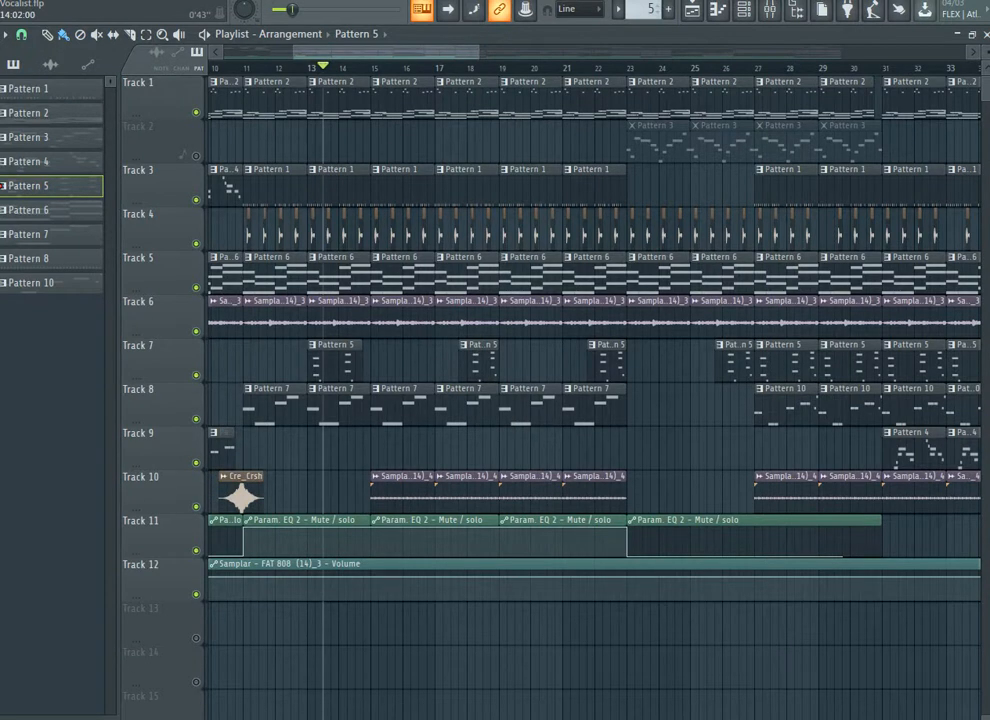
pyautogui.moveTo(441, 52); pyautogui.dragTo(751, 52)
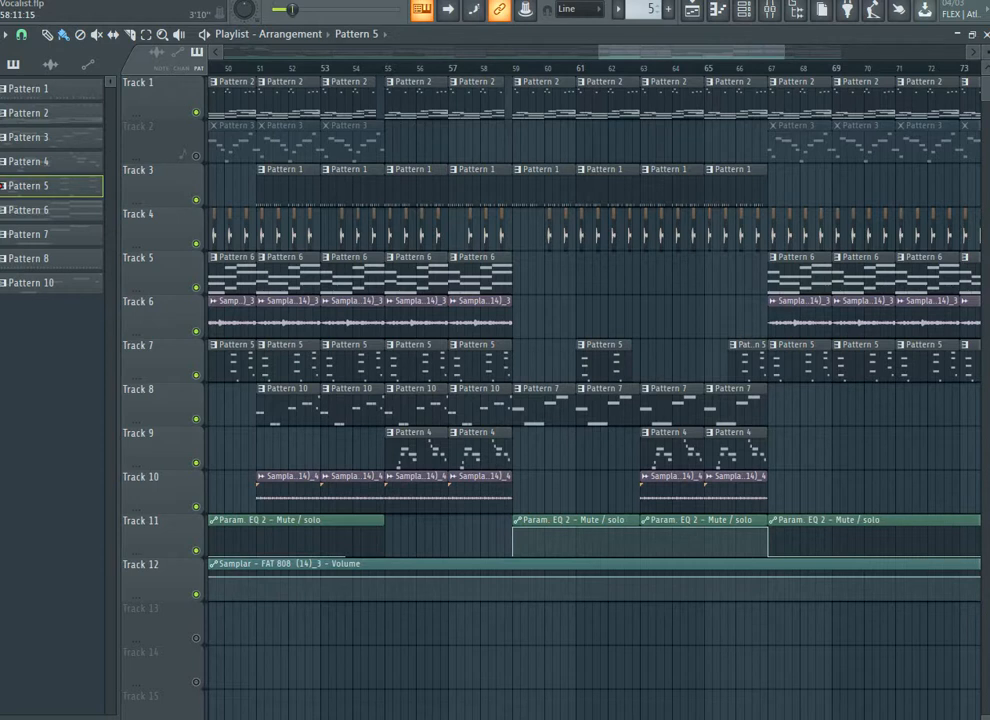
pyautogui.press('space')
pyautogui.press('space')
pyautogui.click(504, 67)
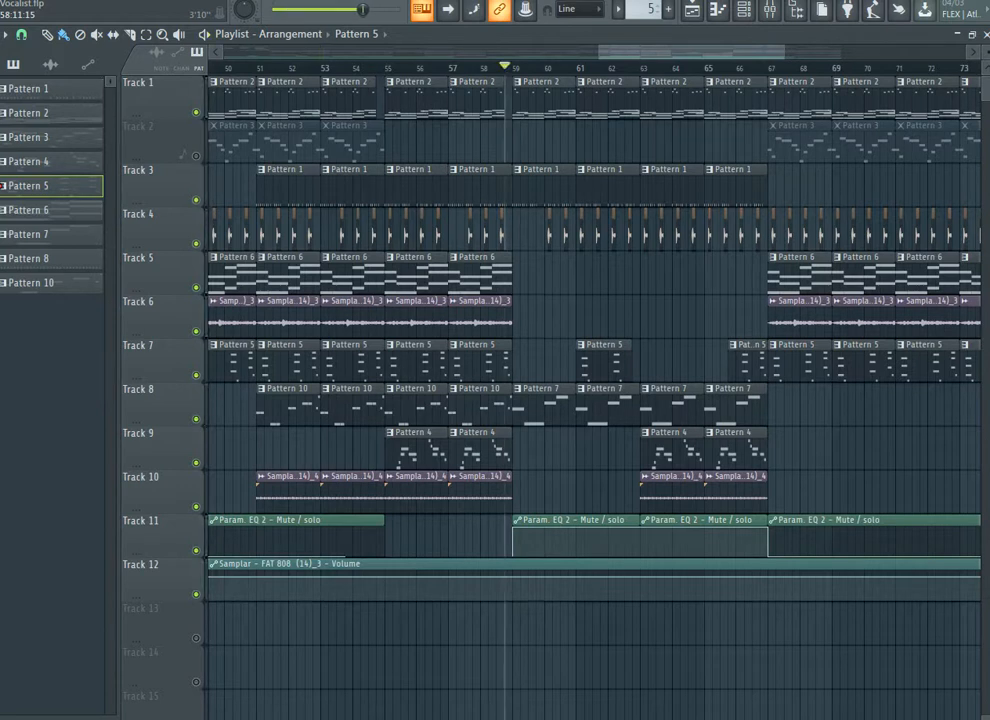
pyautogui.press('space')
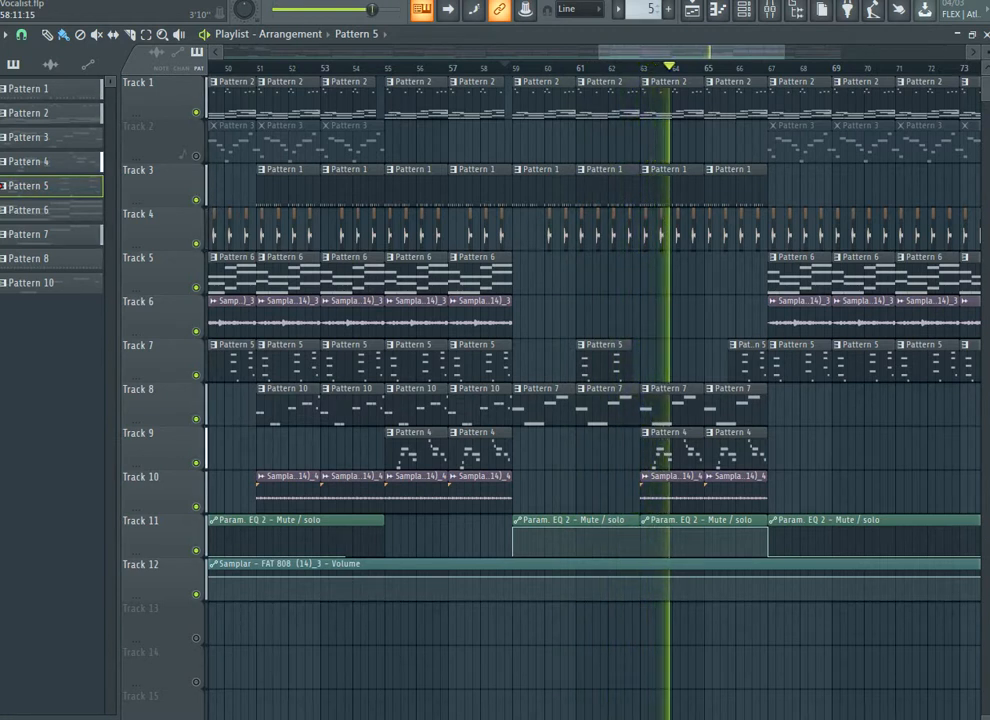
pyautogui.press('space')
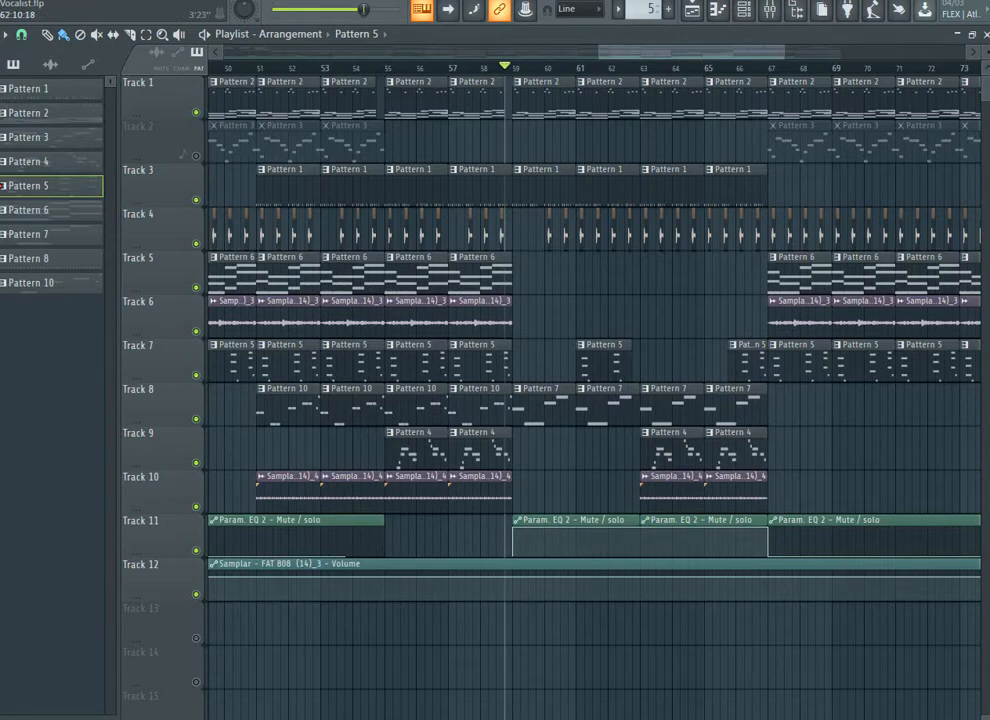
# - Save the project and place the playhead at bar 22
pyautogui.moveTo(632, 52); pyautogui.dragTo(384, 52)
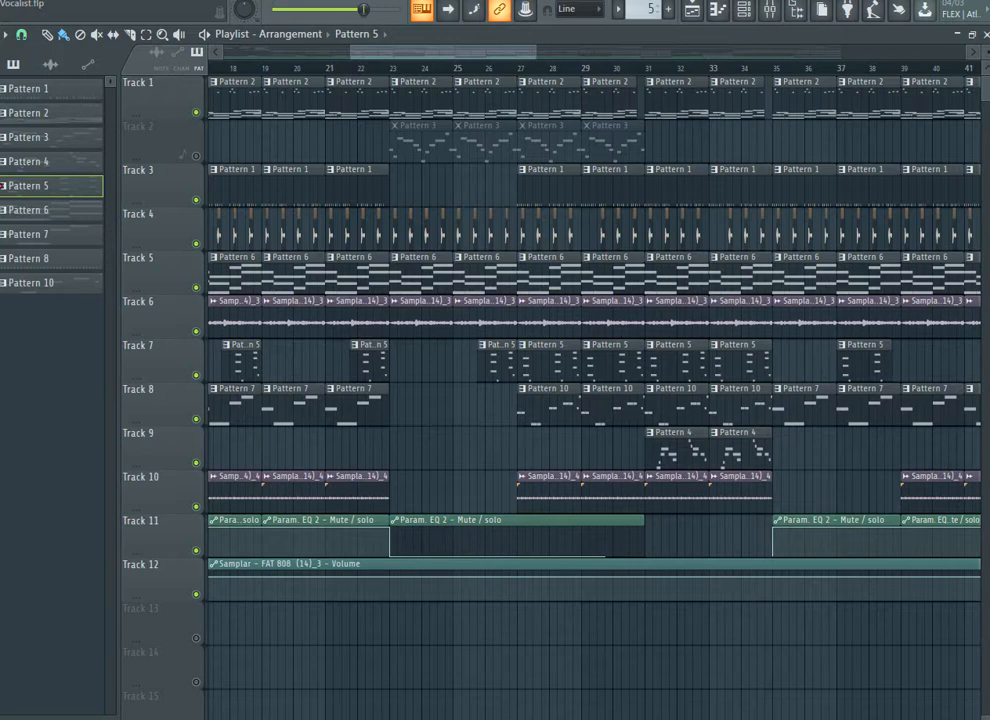
pyautogui.hotkey('ctrl', 's')
pyautogui.click(365, 67)
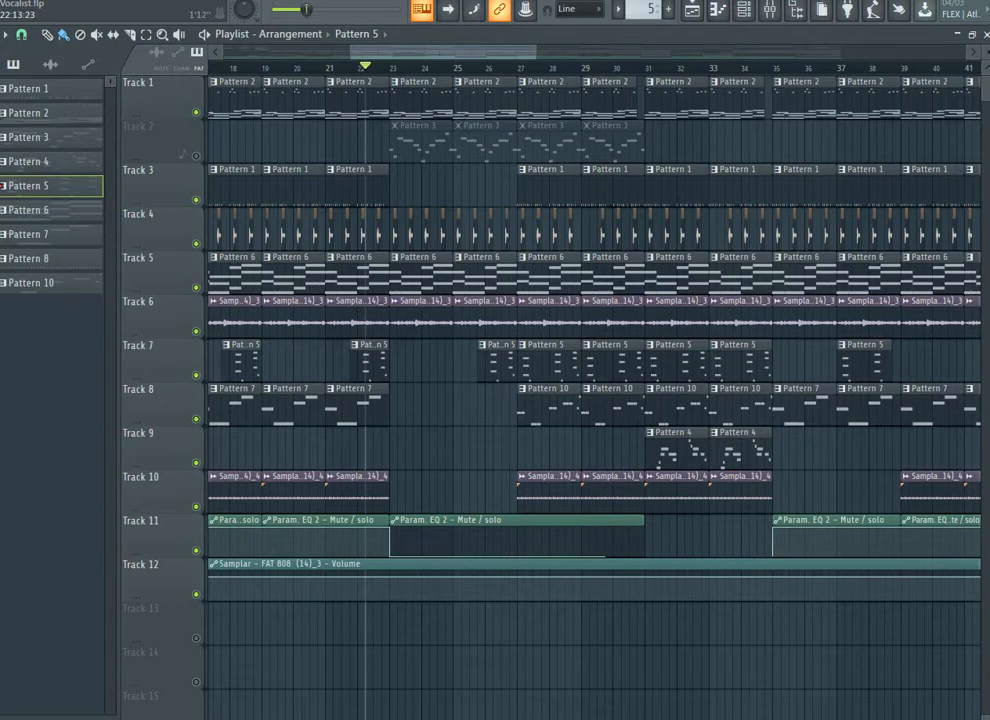
# - Select the block of clips on Tracks 1 to 10 starting at bar 11, and unmute Track 2
pyautogui.hscroll(-4, 390, 100)
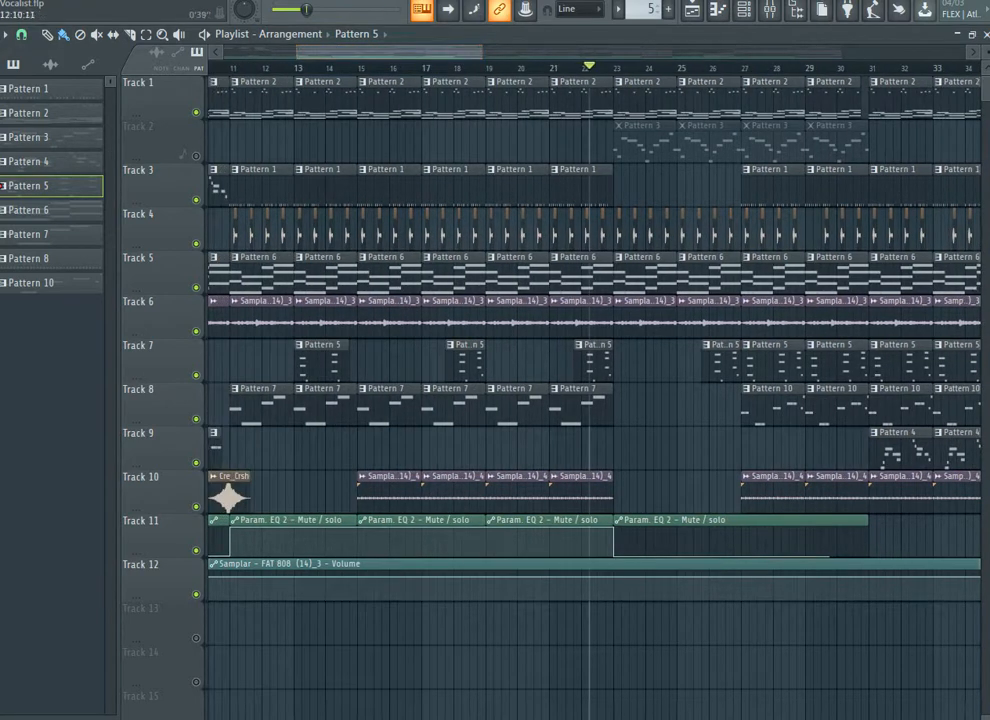
pyautogui.moveTo(243, 75); pyautogui.dragTo(613, 512)
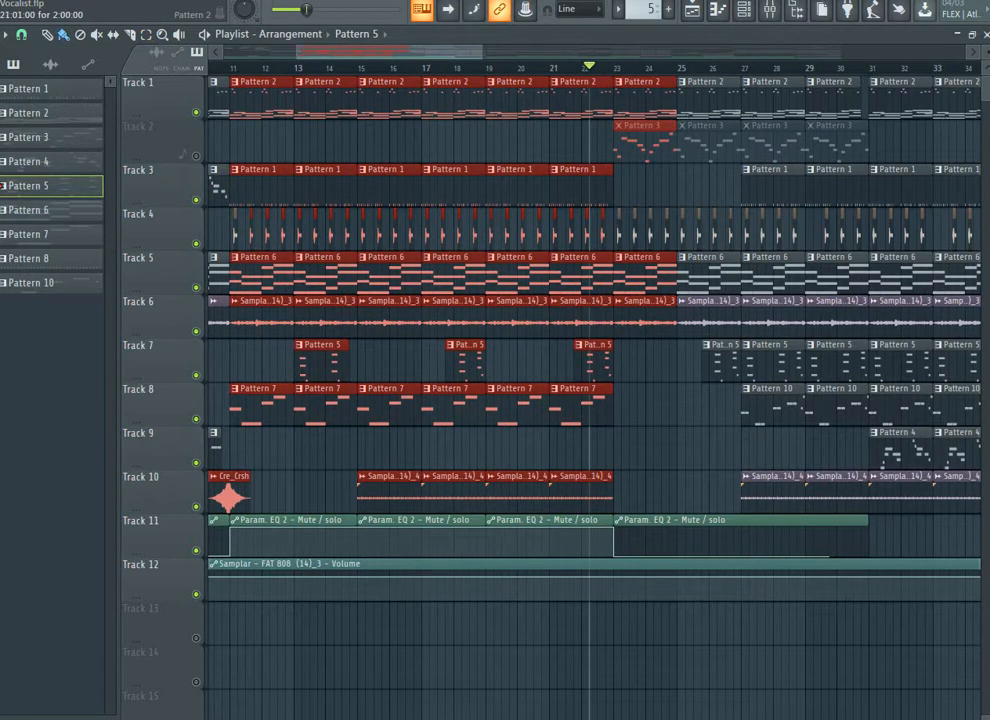
pyautogui.click(196, 156)
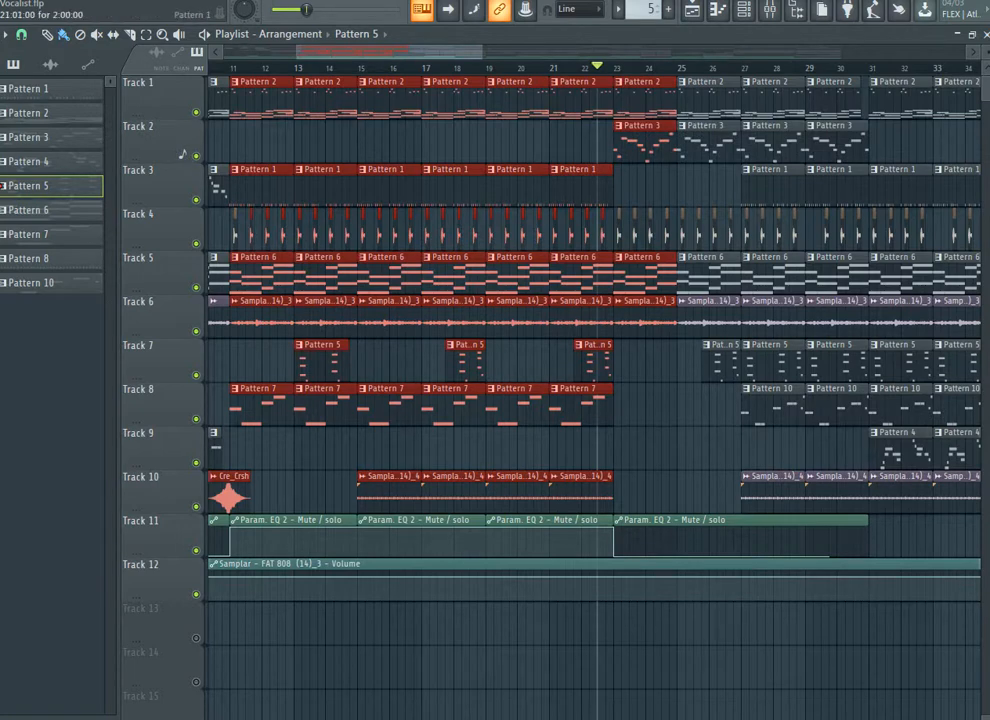
# - Clear the clip selection, play from bar 22 through the Pattern 3 section, and stop
pyautogui.moveTo(435, 52); pyautogui.dragTo(484, 52)
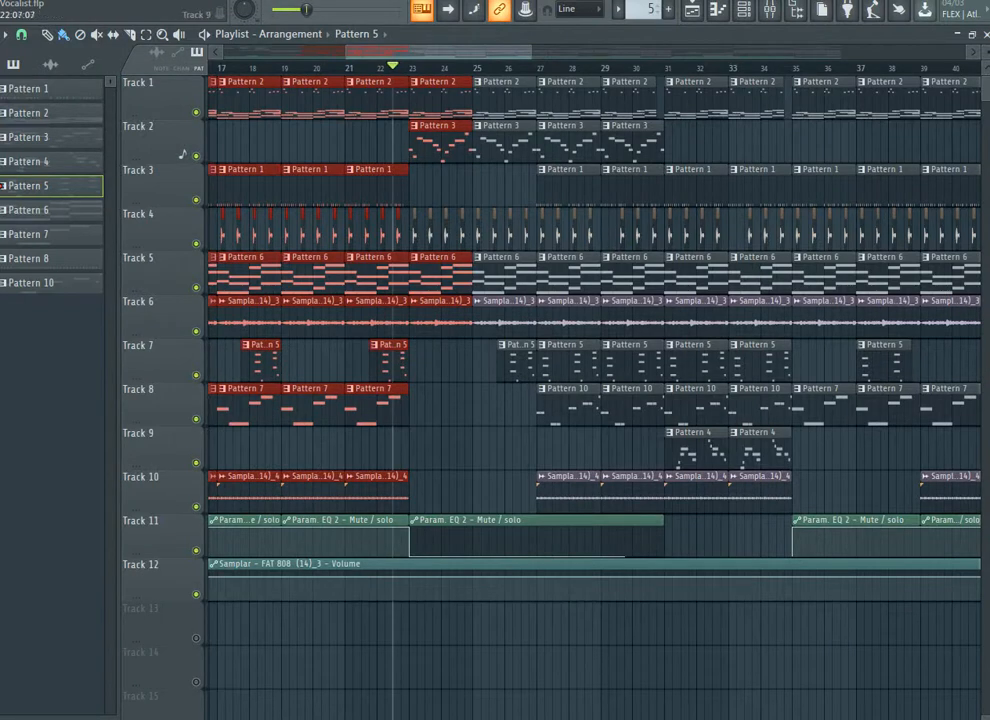
pyautogui.click(468, 448)
pyautogui.rightClick(472, 448)
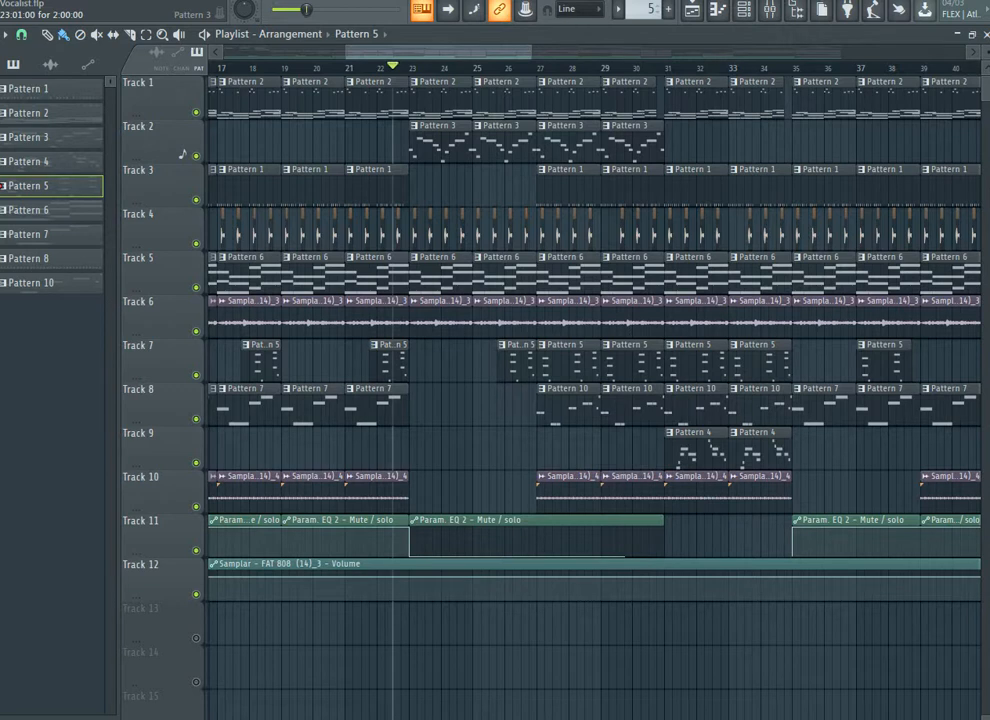
pyautogui.press('space')
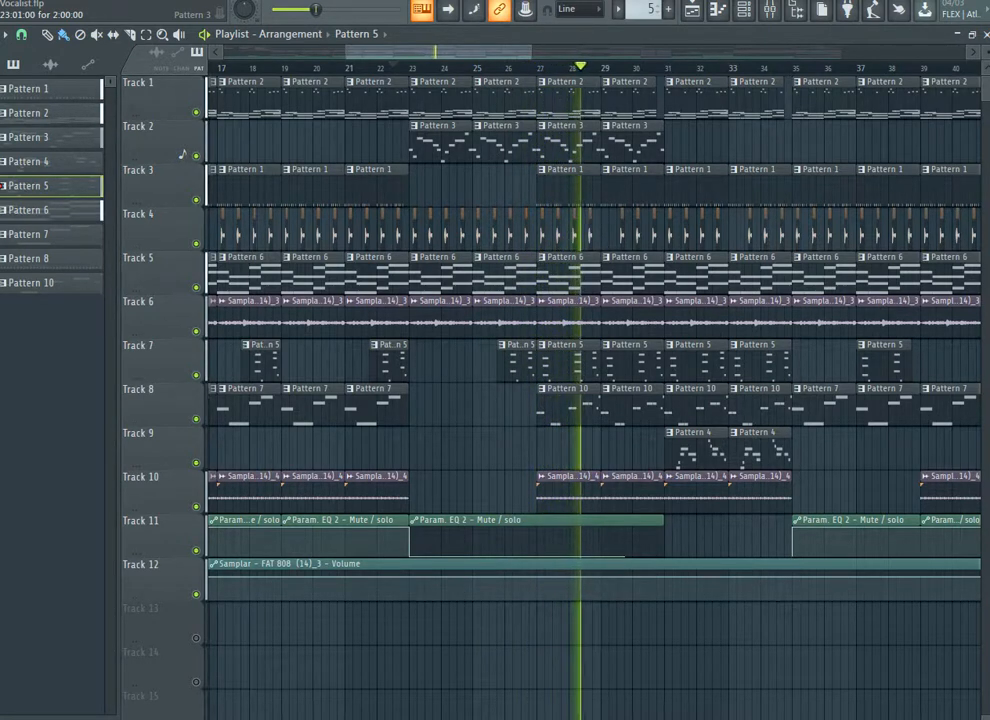
pyautogui.press('space')
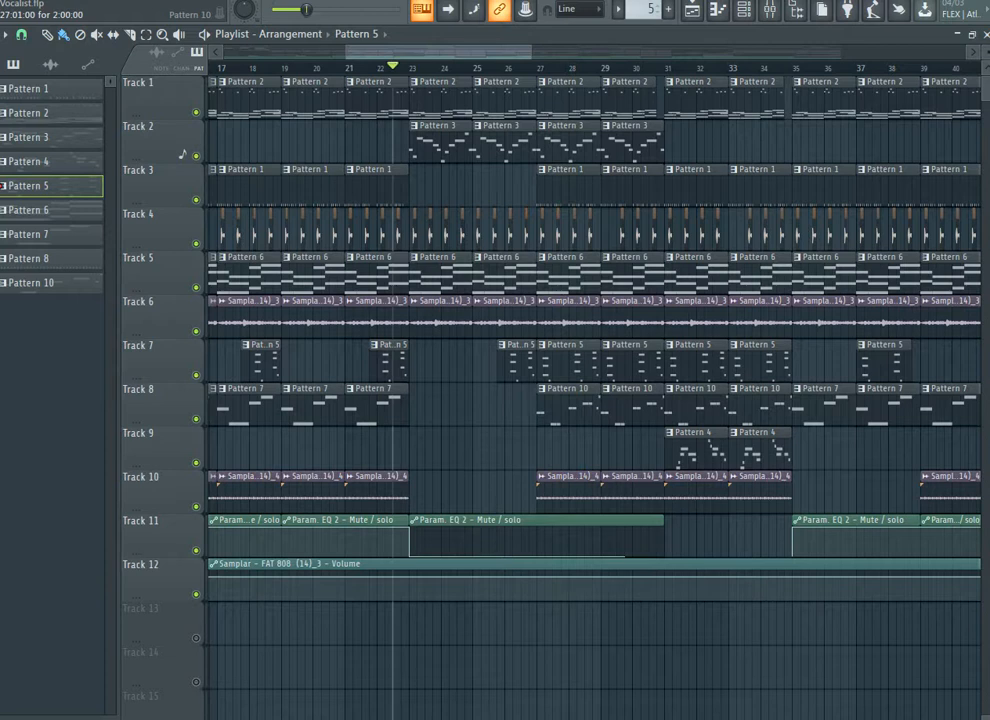
# - Pick Pattern 10 from its Track 8 clip at bar 27, and play the whole arrangement from bar 1
pyautogui.click(568, 405)
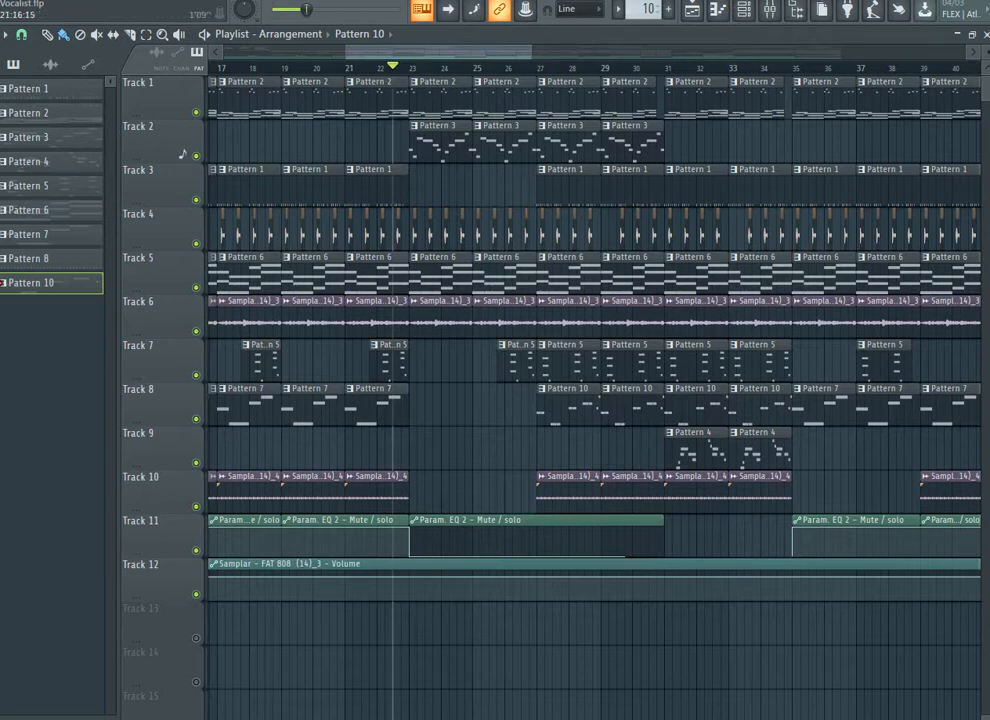
pyautogui.scroll(-3, 395, 500)
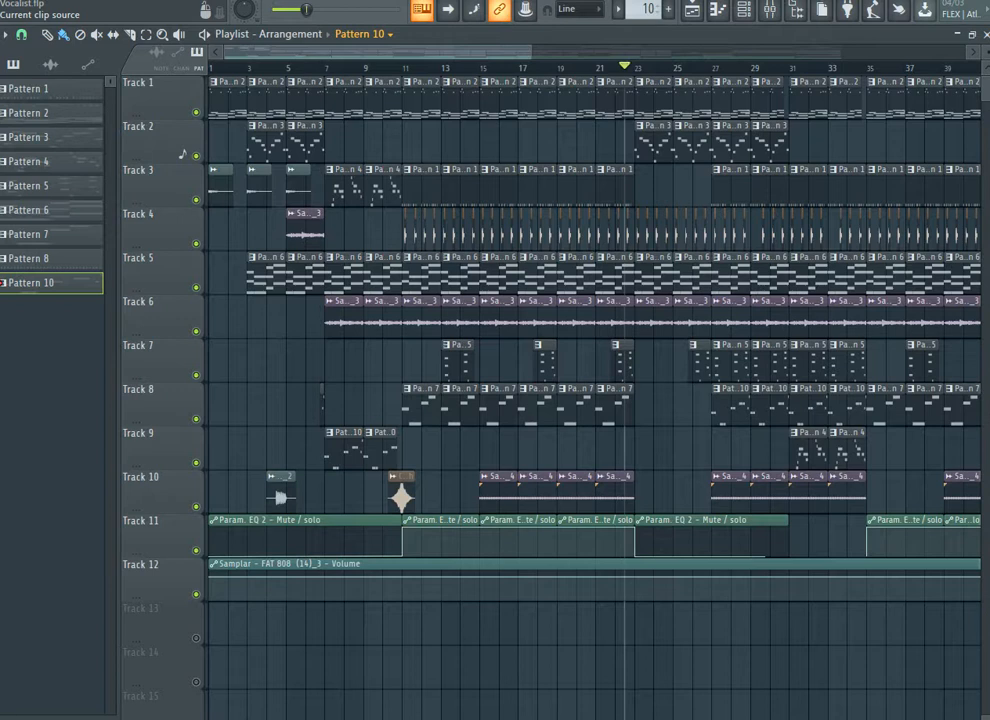
pyautogui.press('space')
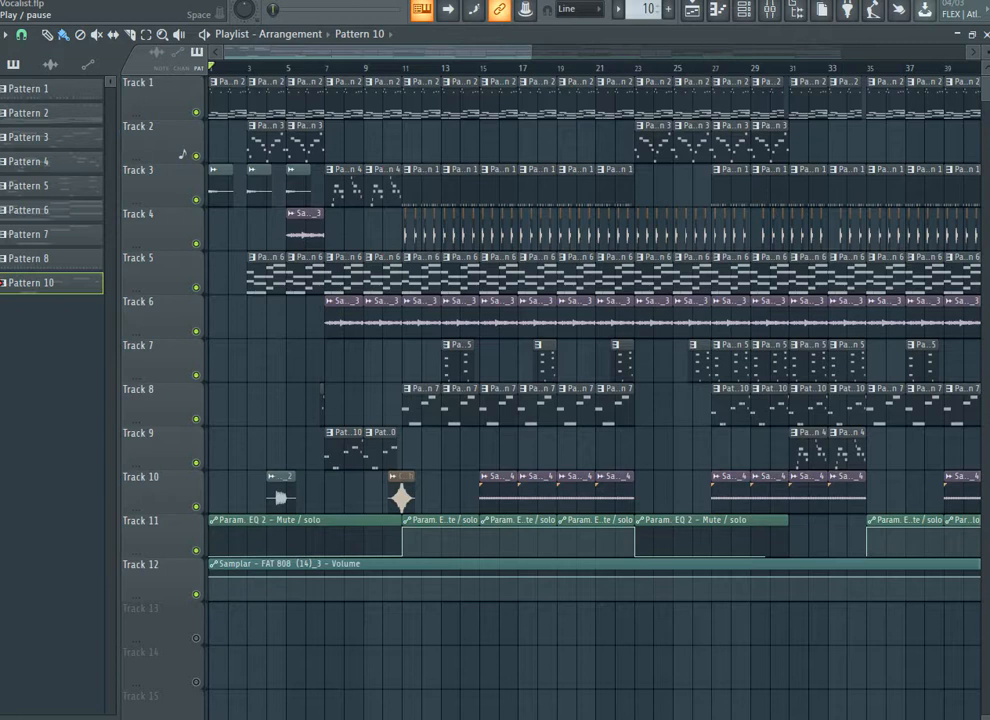
pyautogui.press('space')
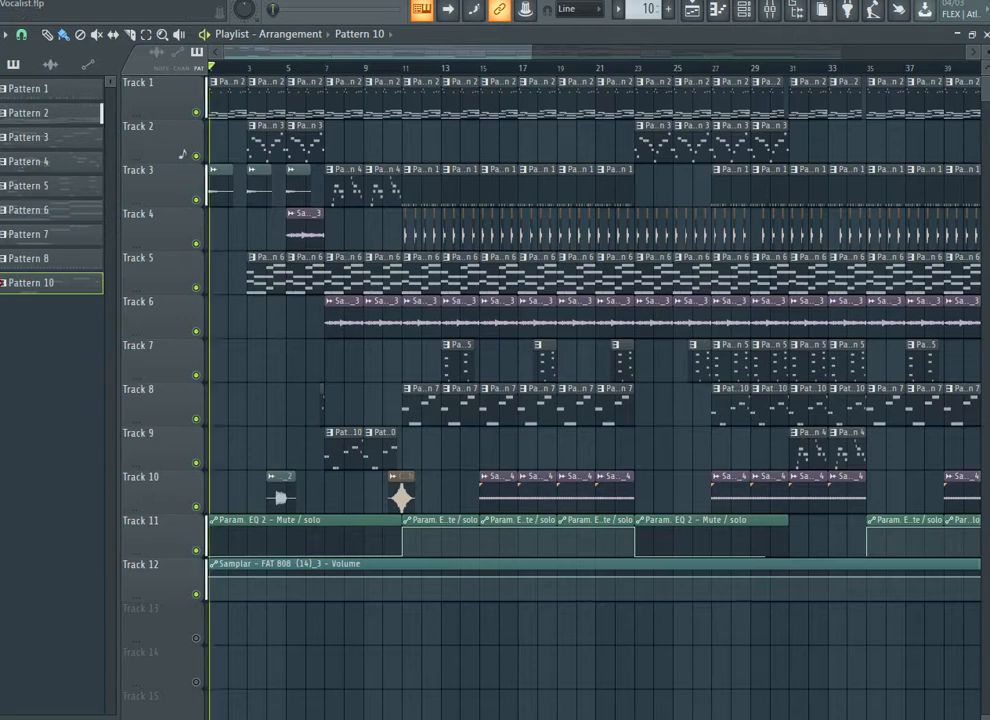